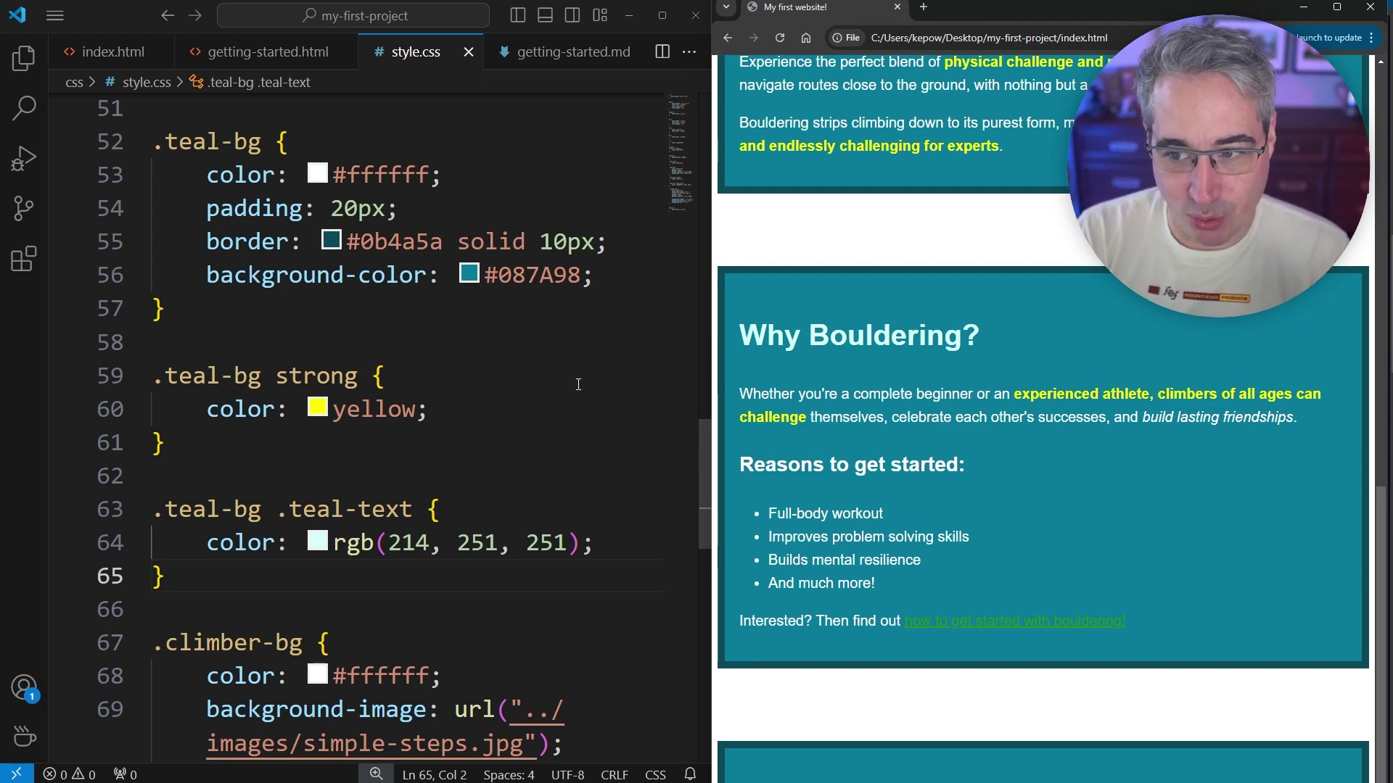
{"action": "scroll", "coordinate": [882, 503], "scroll_direction": "up", "scroll_amount": 5}
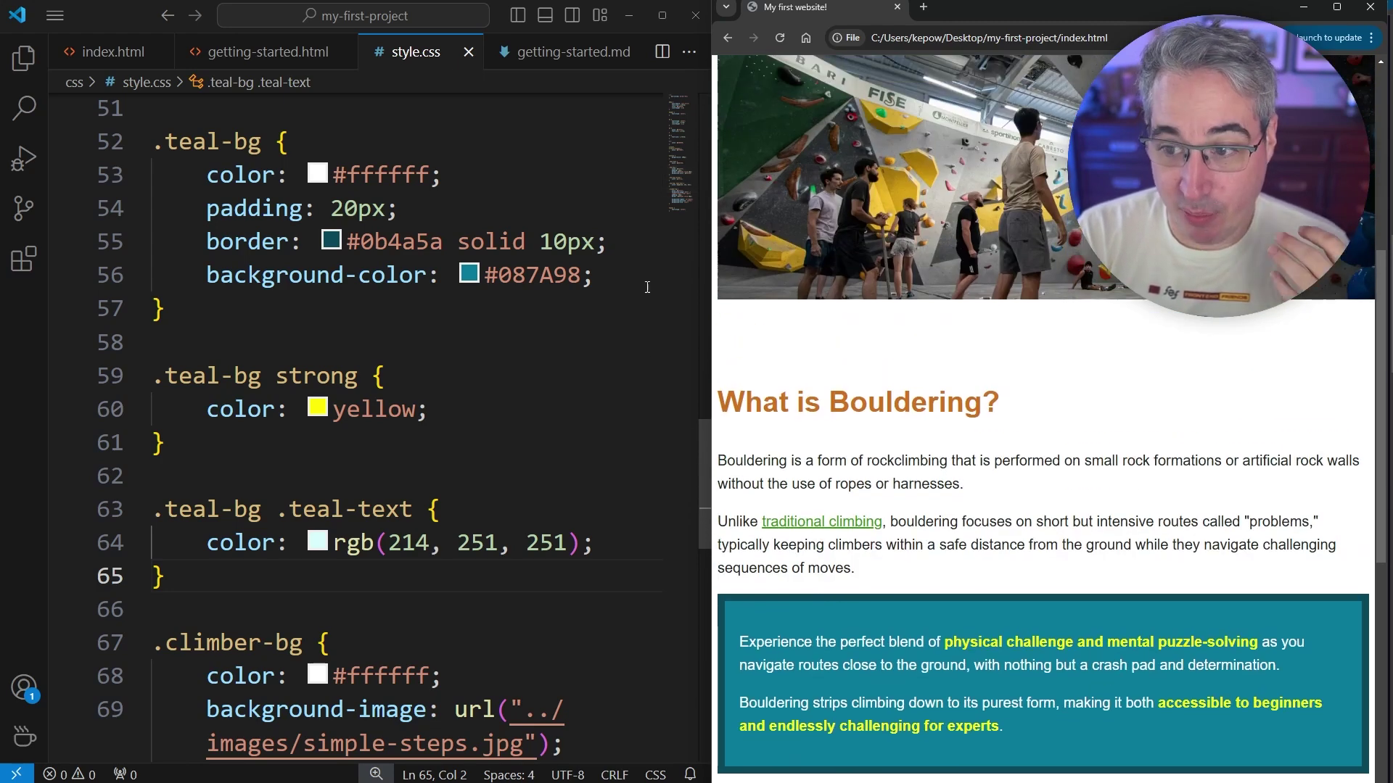
{"action": "scroll", "coordinate": [682, 163], "scroll_direction": "up", "scroll_amount": 3}
{"action": "scroll", "coordinate": [679, 172], "scroll_direction": "up", "scroll_amount": 2}
{"action": "scroll", "coordinate": [680, 169], "scroll_direction": "up", "scroll_amount": 1}
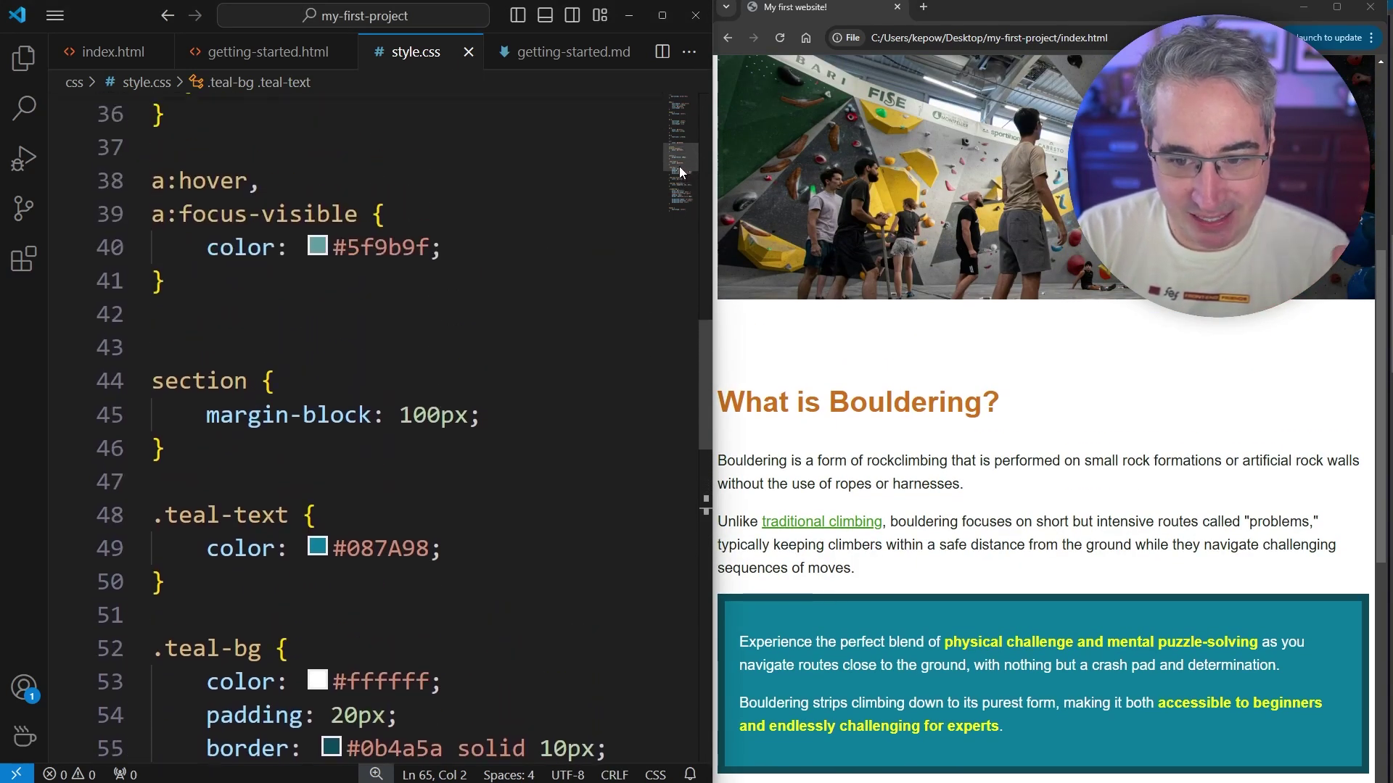
{"action": "scroll", "coordinate": [608, 245], "scroll_direction": "up", "scroll_amount": 1}
{"action": "scroll", "coordinate": [610, 248], "scroll_direction": "up", "scroll_amount": 2}
{"action": "scroll", "coordinate": [610, 250], "scroll_direction": "up", "scroll_amount": 1}
{"action": "scroll", "coordinate": [613, 253], "scroll_direction": "up", "scroll_amount": 1}
{"action": "scroll", "coordinate": [613, 256], "scroll_direction": "up", "scroll_amount": 3}
{"action": "scroll", "coordinate": [611, 264], "scroll_direction": "up", "scroll_amount": 1}
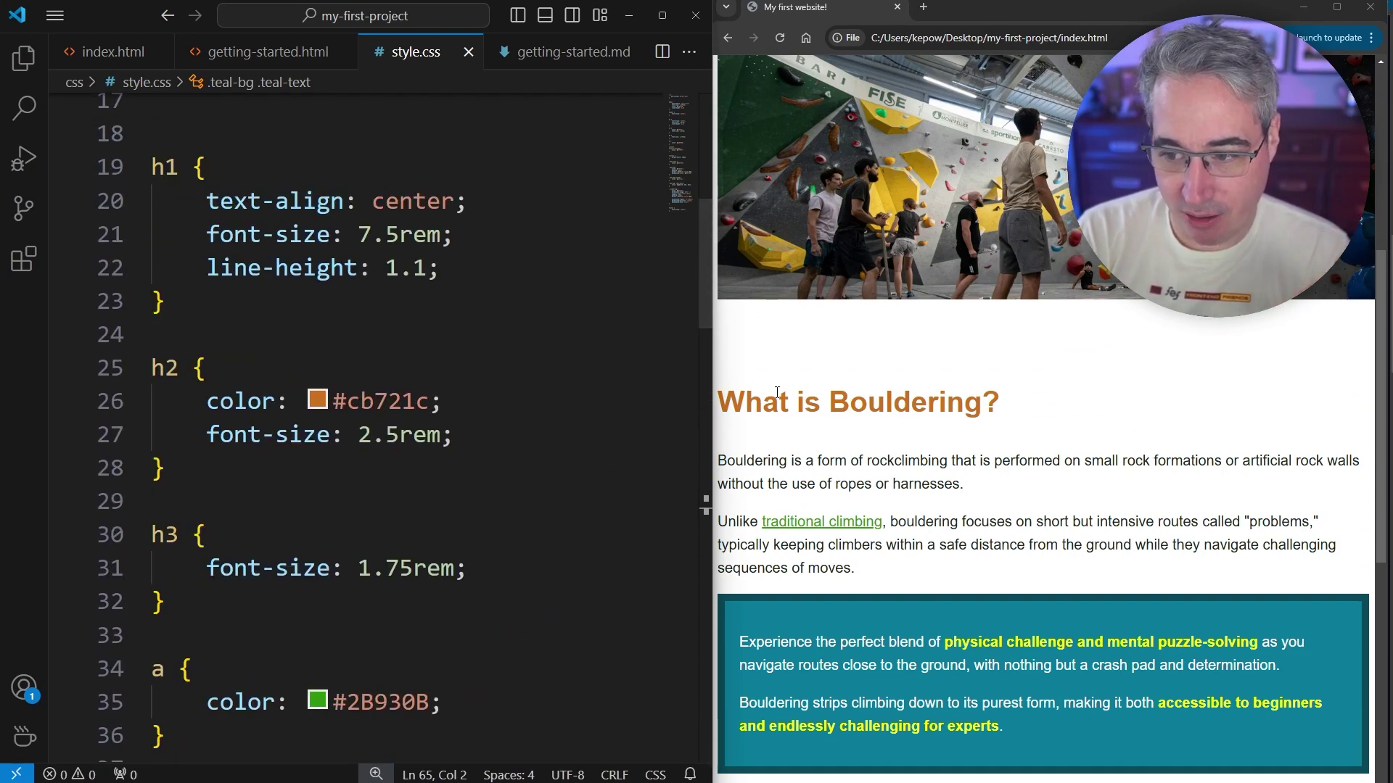
{"action": "scroll", "coordinate": [762, 359], "scroll_direction": "down", "scroll_amount": 1}
{"action": "left_click_drag", "start_coordinate": [761, 329], "coordinate": [1023, 342]}
- Add h2 { color: yellow; } below the orange h2 rule and reload to check the heading
{"action": "left_click", "coordinate": [1022, 342]}
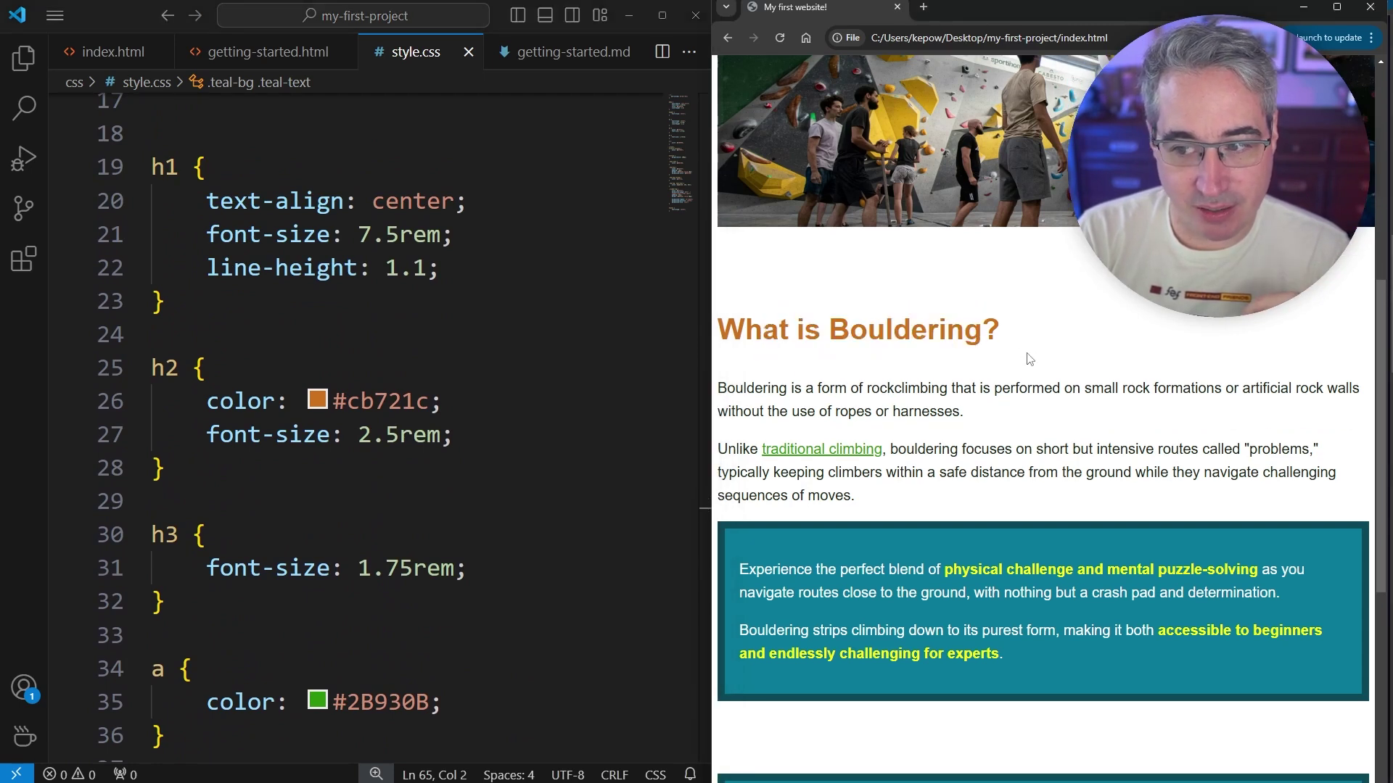
{"action": "left_click", "coordinate": [238, 466]}
{"action": "key", "text": "Return"}
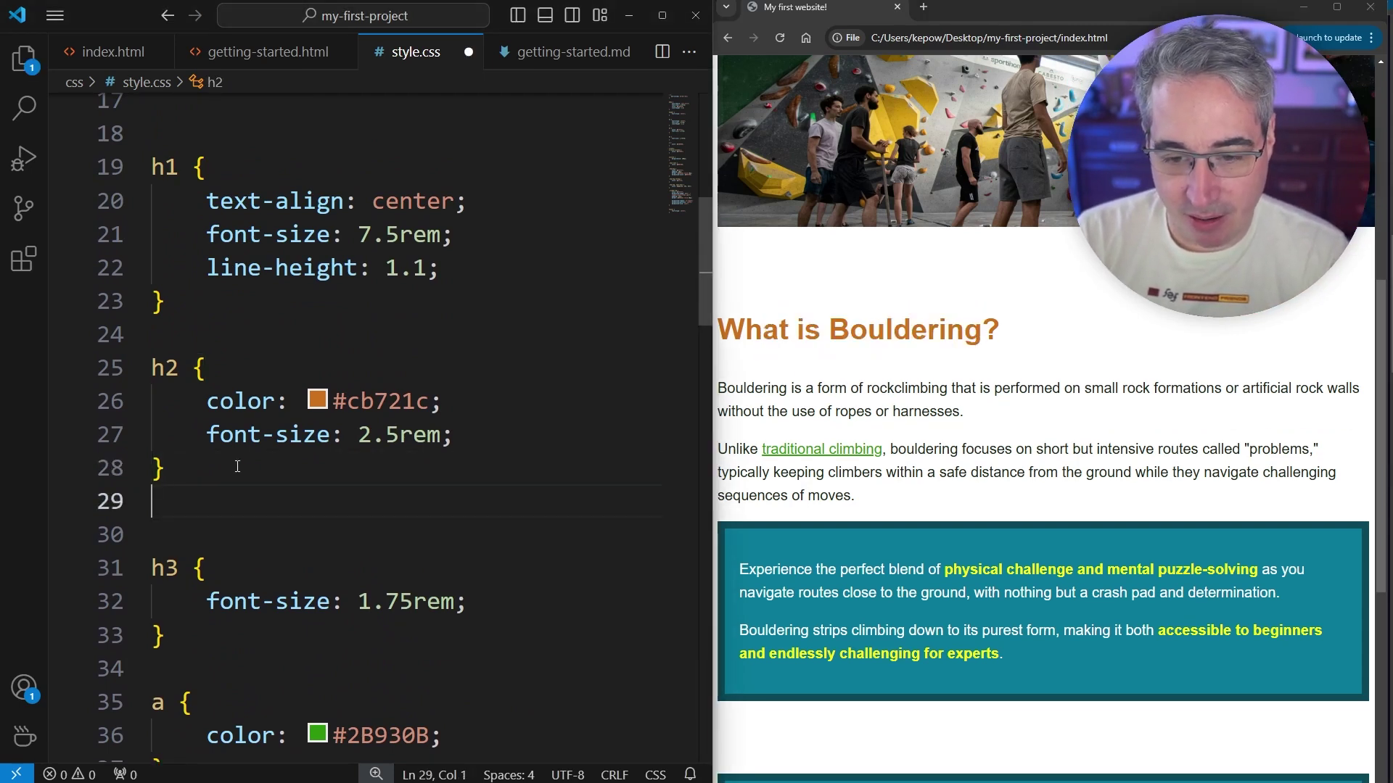
{"action": "key", "text": "Return"}
{"action": "type", "text": "h2 {"}
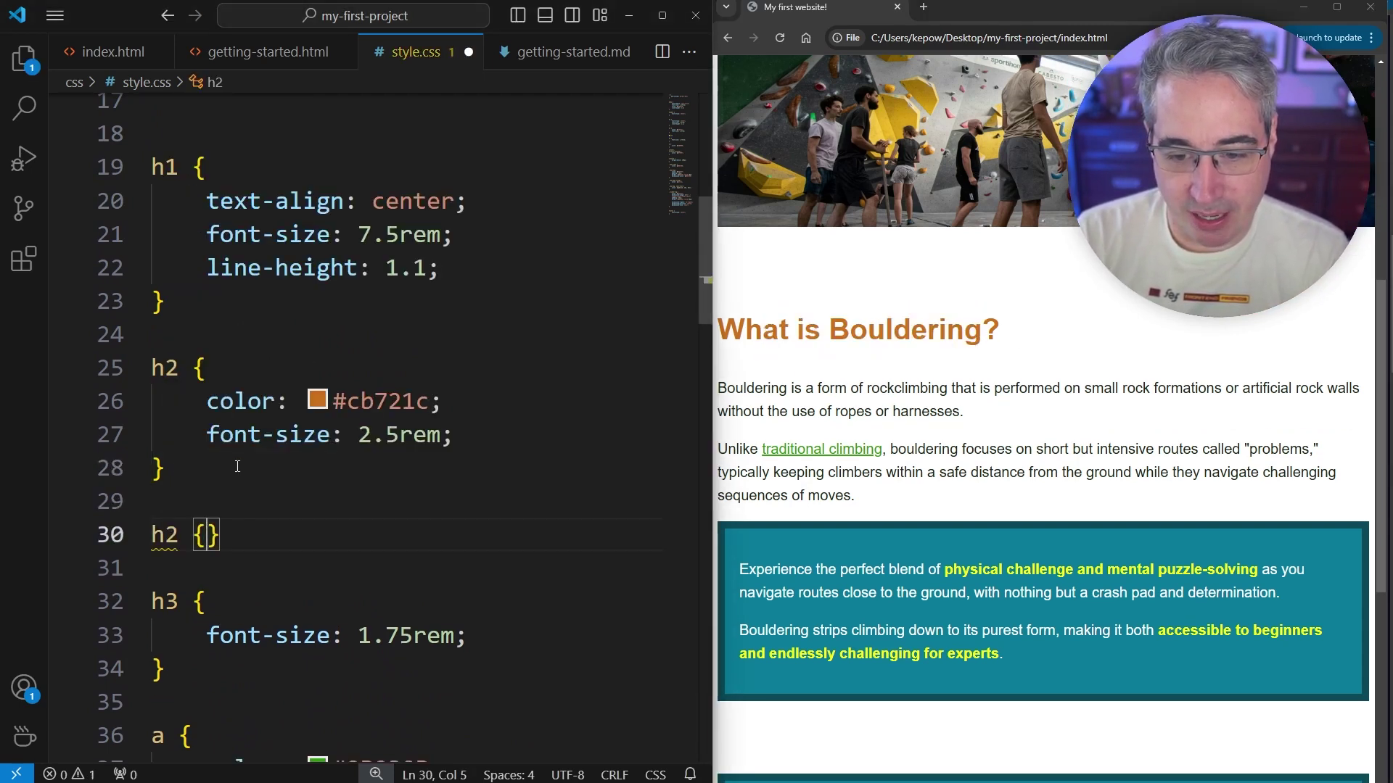
{"action": "key", "text": "Return"}
{"action": "type", "text": "color: yellow;"}
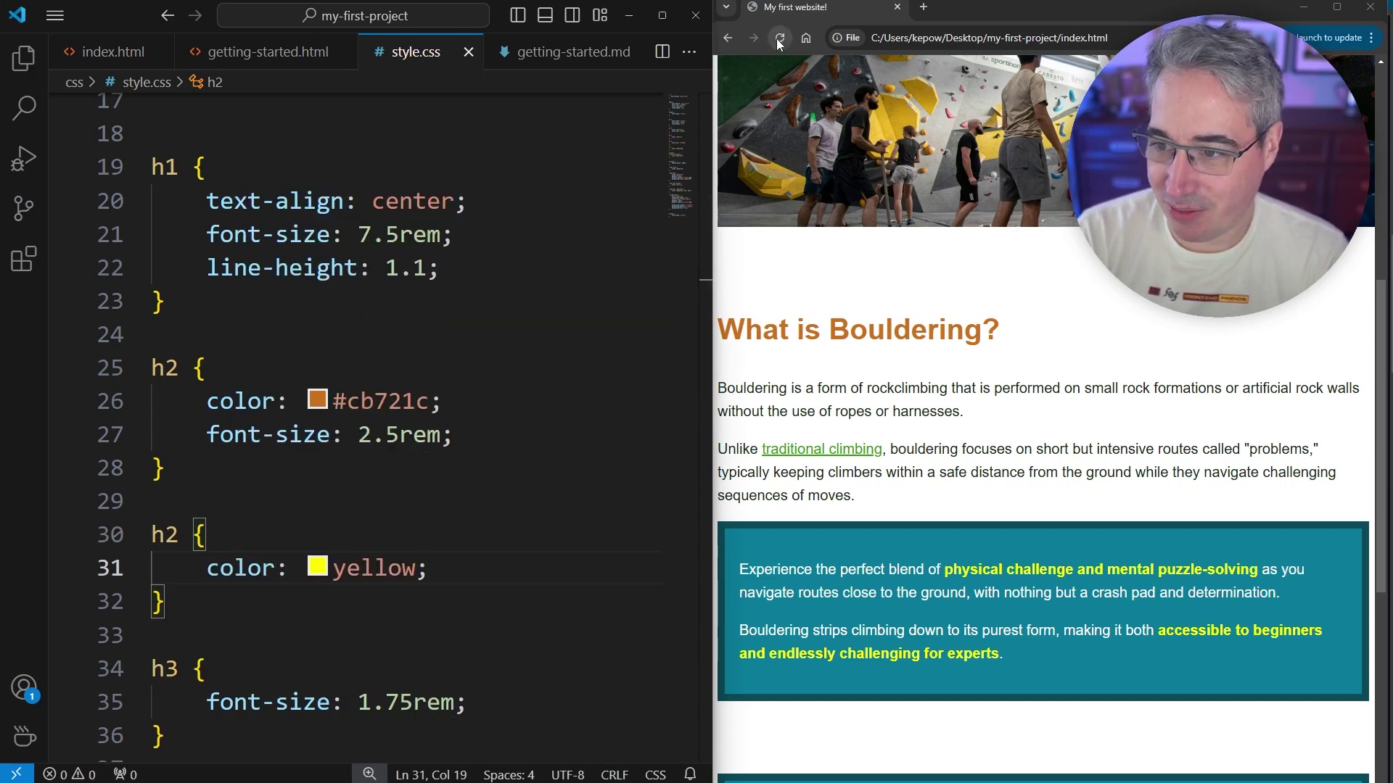
{"action": "left_click", "coordinate": [779, 39]}
{"action": "scroll", "coordinate": [982, 300], "scroll_direction": "up", "scroll_amount": 3}
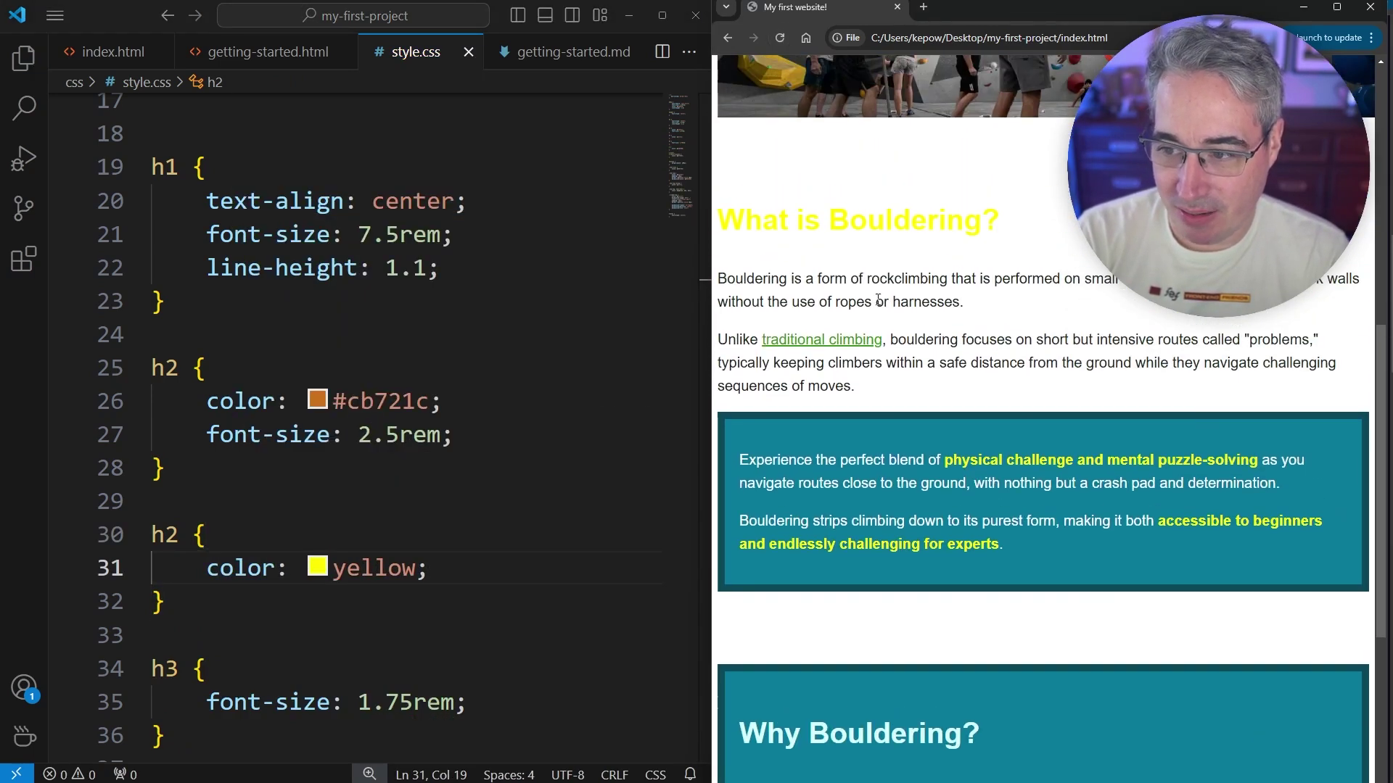
{"action": "left_click_drag", "start_coordinate": [774, 225], "coordinate": [895, 223]}
{"action": "triple_click", "coordinate": [860, 221]}
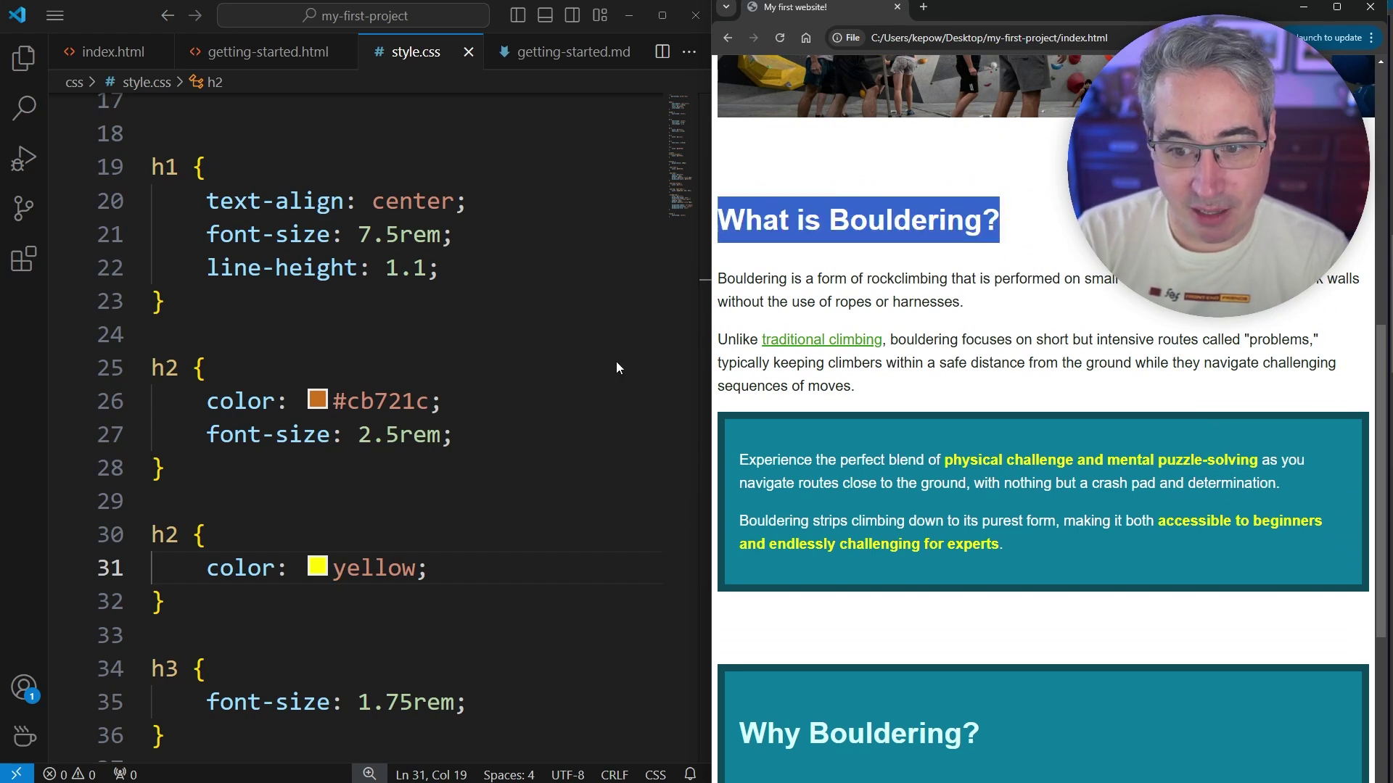
{"action": "left_click", "coordinate": [436, 468]}
- Move the yellow h2 rule above the orange #cb721c h2 rule
{"action": "left_click_drag", "start_coordinate": [217, 621], "coordinate": [153, 534]}
{"action": "key", "text": "ctrl+c"}
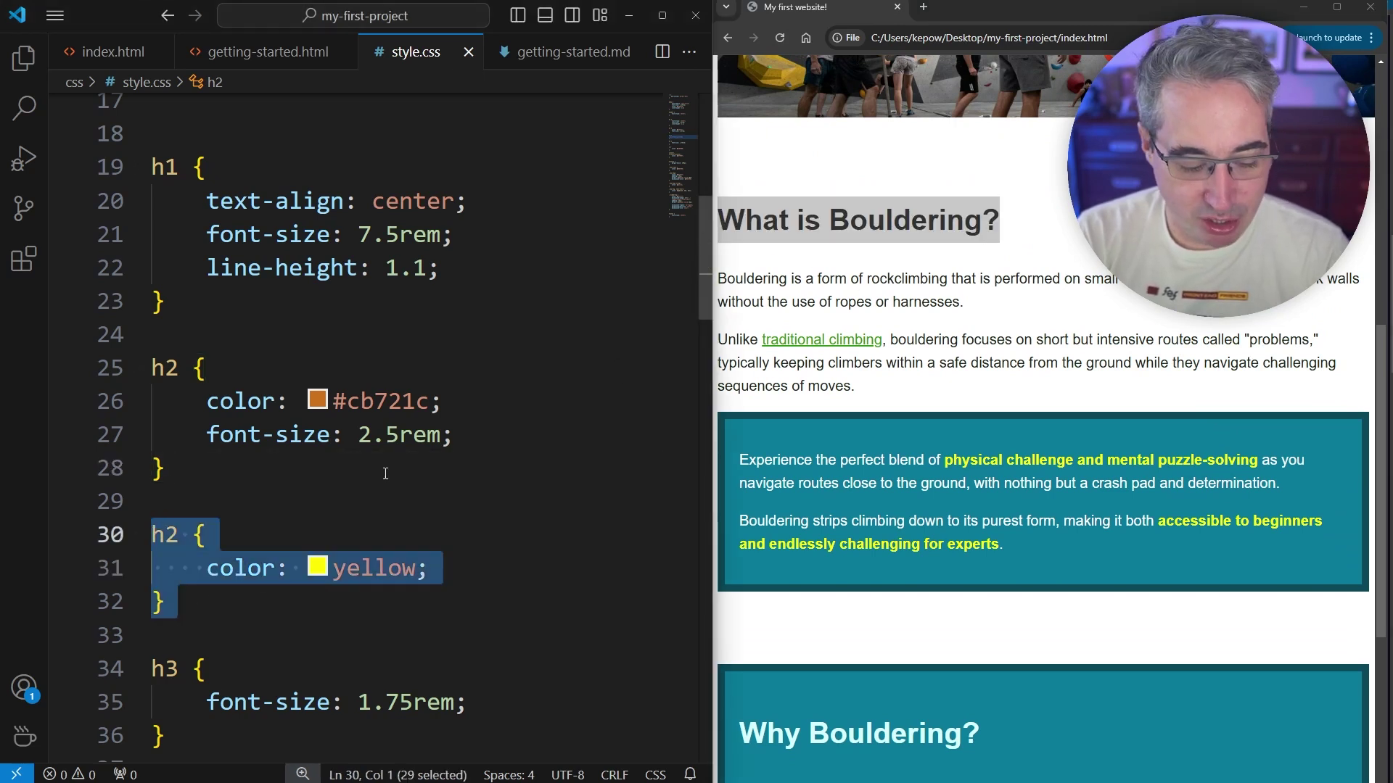
{"action": "key", "text": "Delete"}
{"action": "left_click", "coordinate": [298, 294]}
{"action": "key", "text": "Return"}
{"action": "key", "text": "Return"}
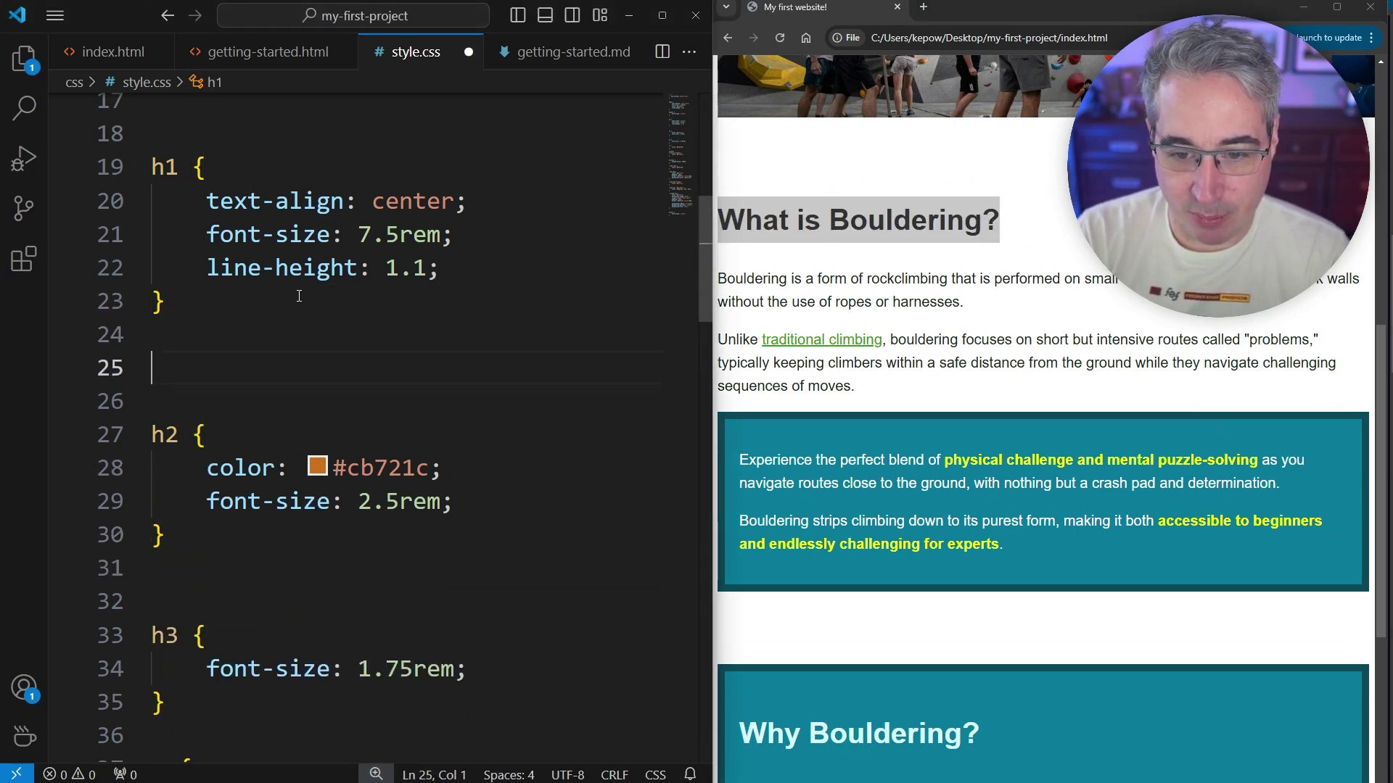
{"action": "key", "text": "ctrl+v"}
- Save style.css, reload the page, and compare the yellow and orange h2 rules
{"action": "key", "text": "ctrl+s"}
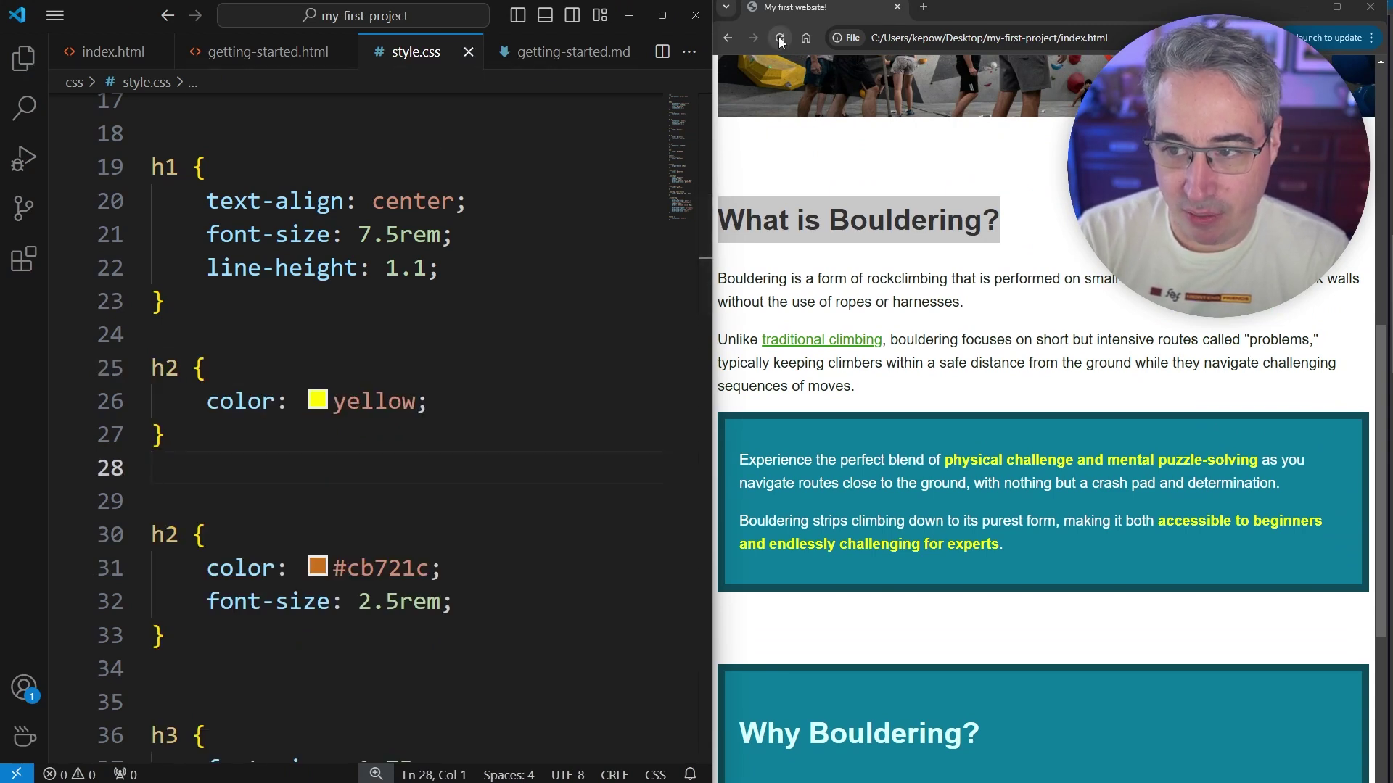
{"action": "left_click", "coordinate": [779, 37]}
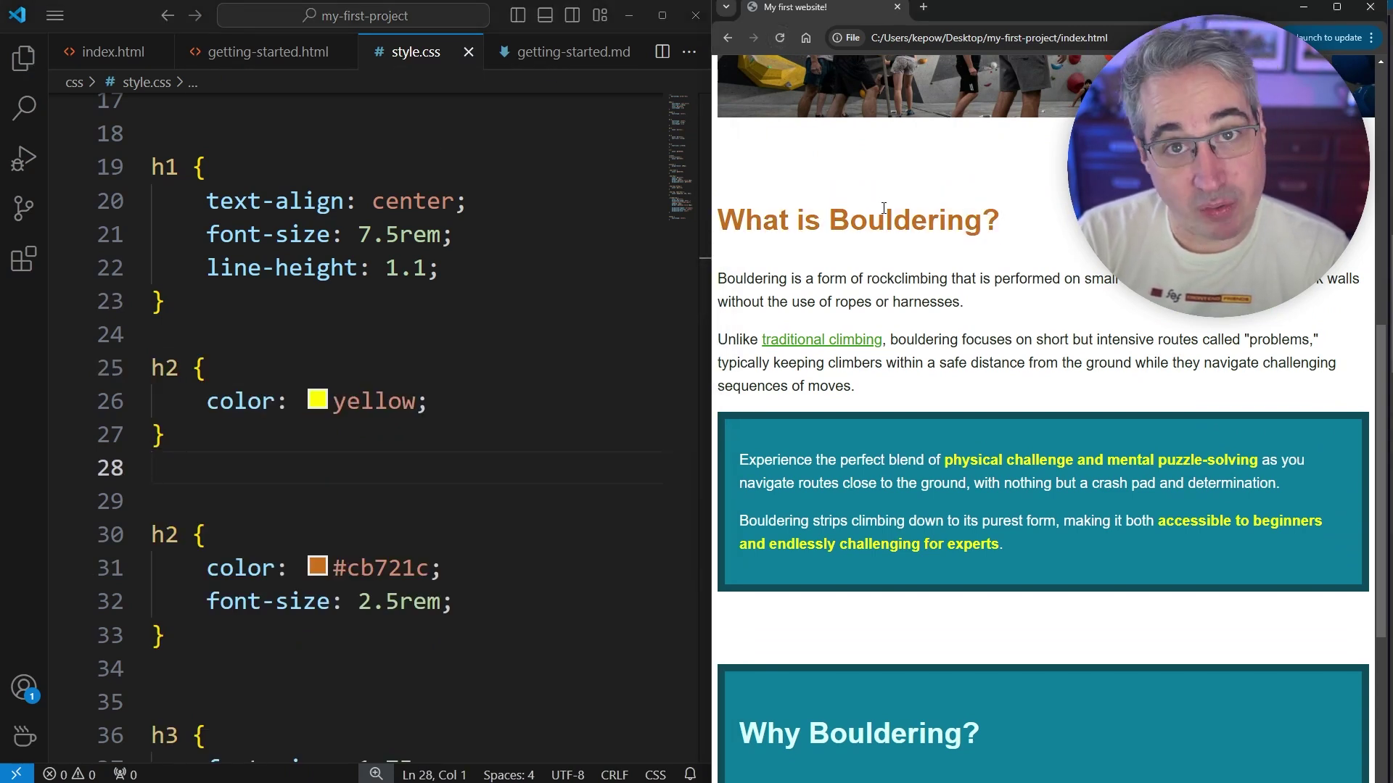
{"action": "left_click", "coordinate": [202, 368]}
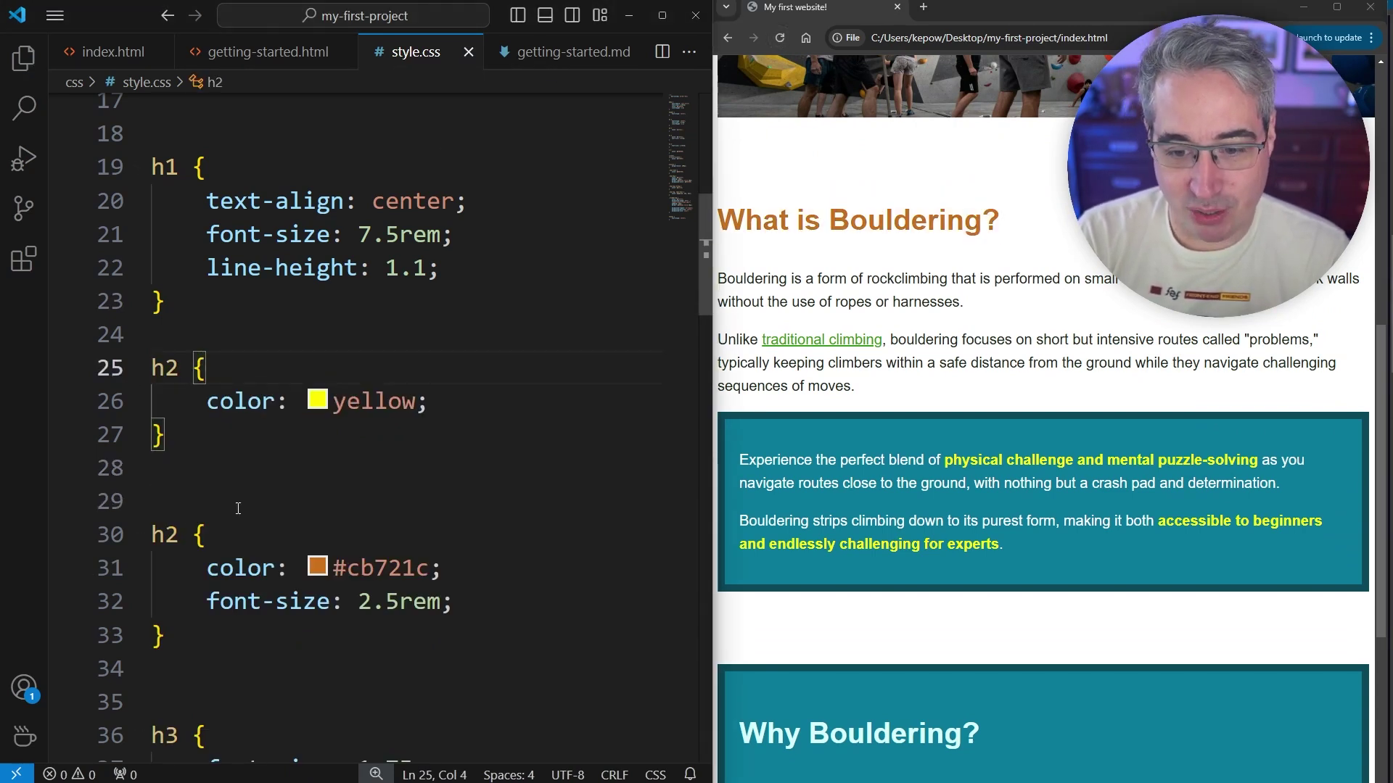
{"action": "left_click", "coordinate": [279, 535]}
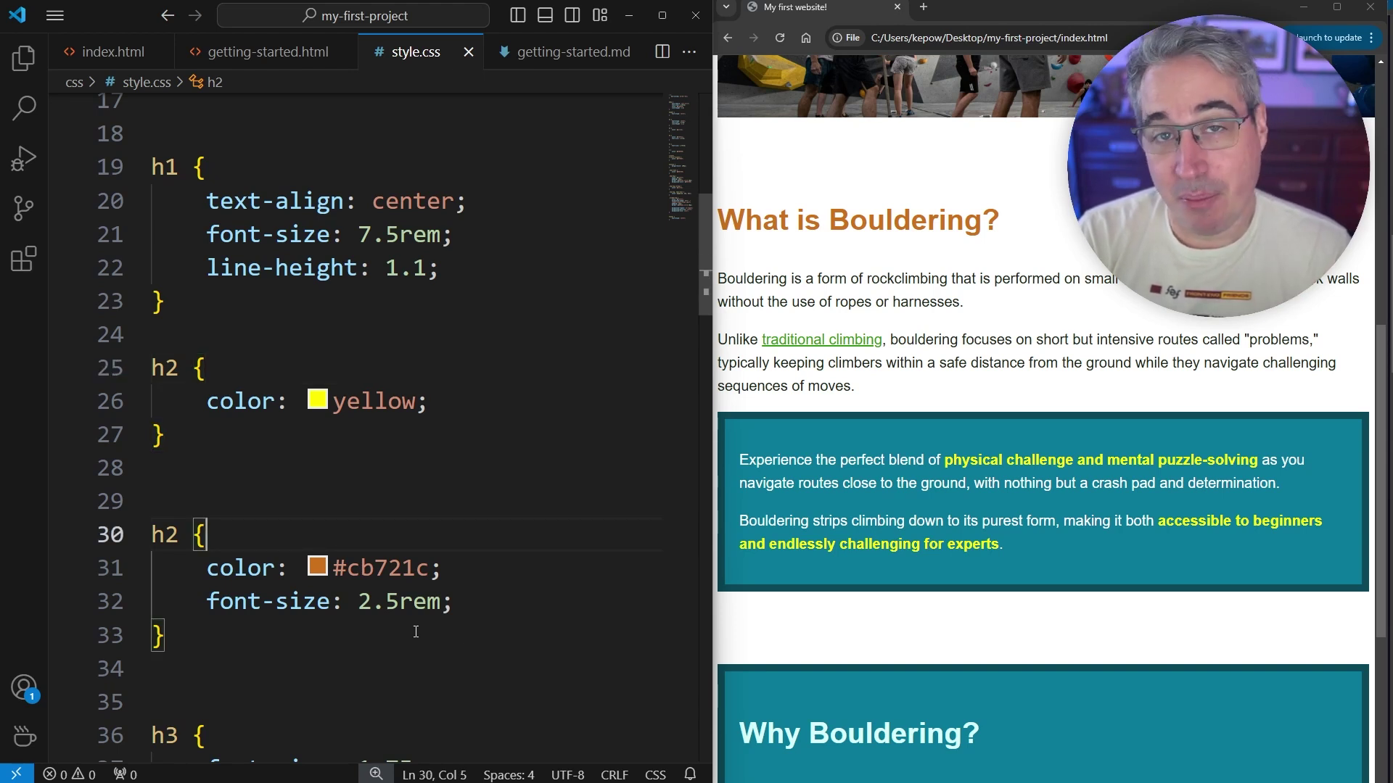
{"action": "left_click_drag", "start_coordinate": [441, 567], "coordinate": [195, 568]}
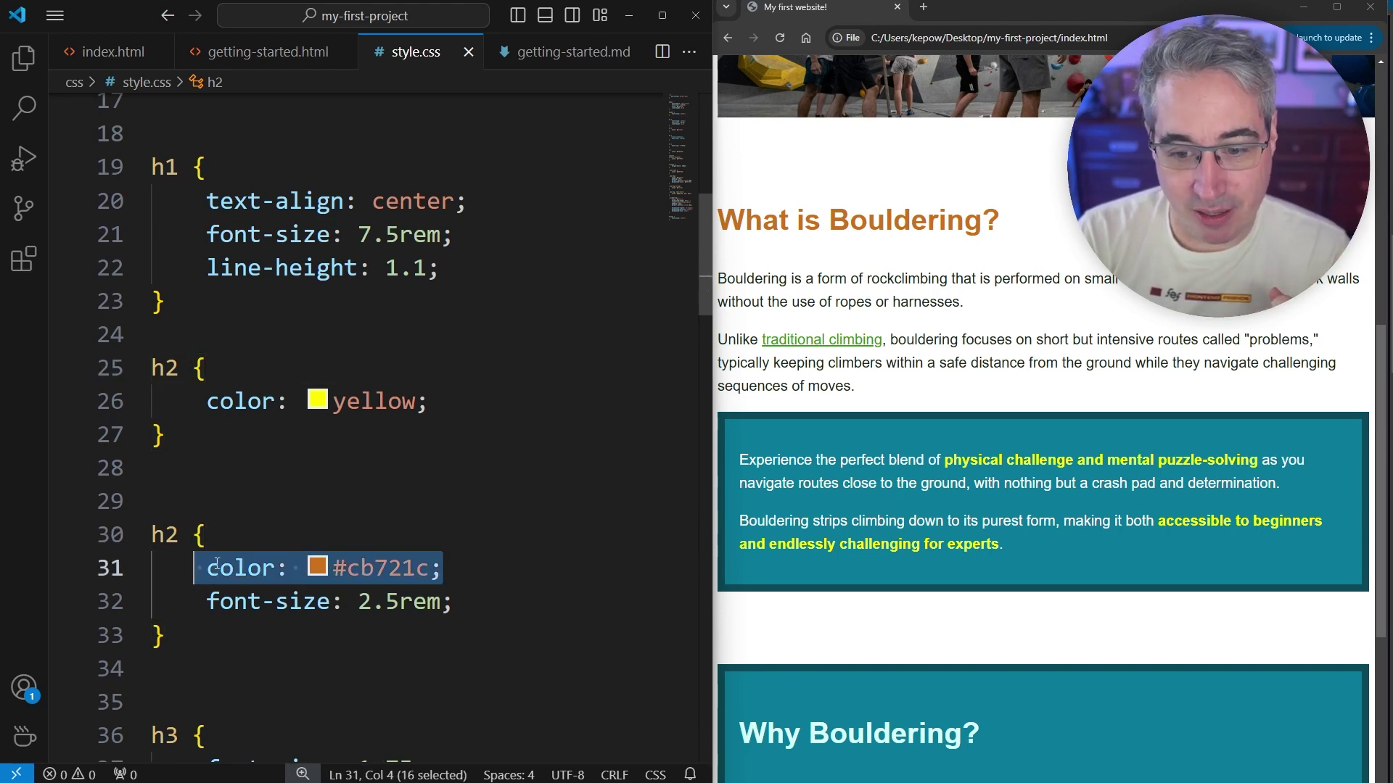
{"action": "left_click", "coordinate": [402, 474]}
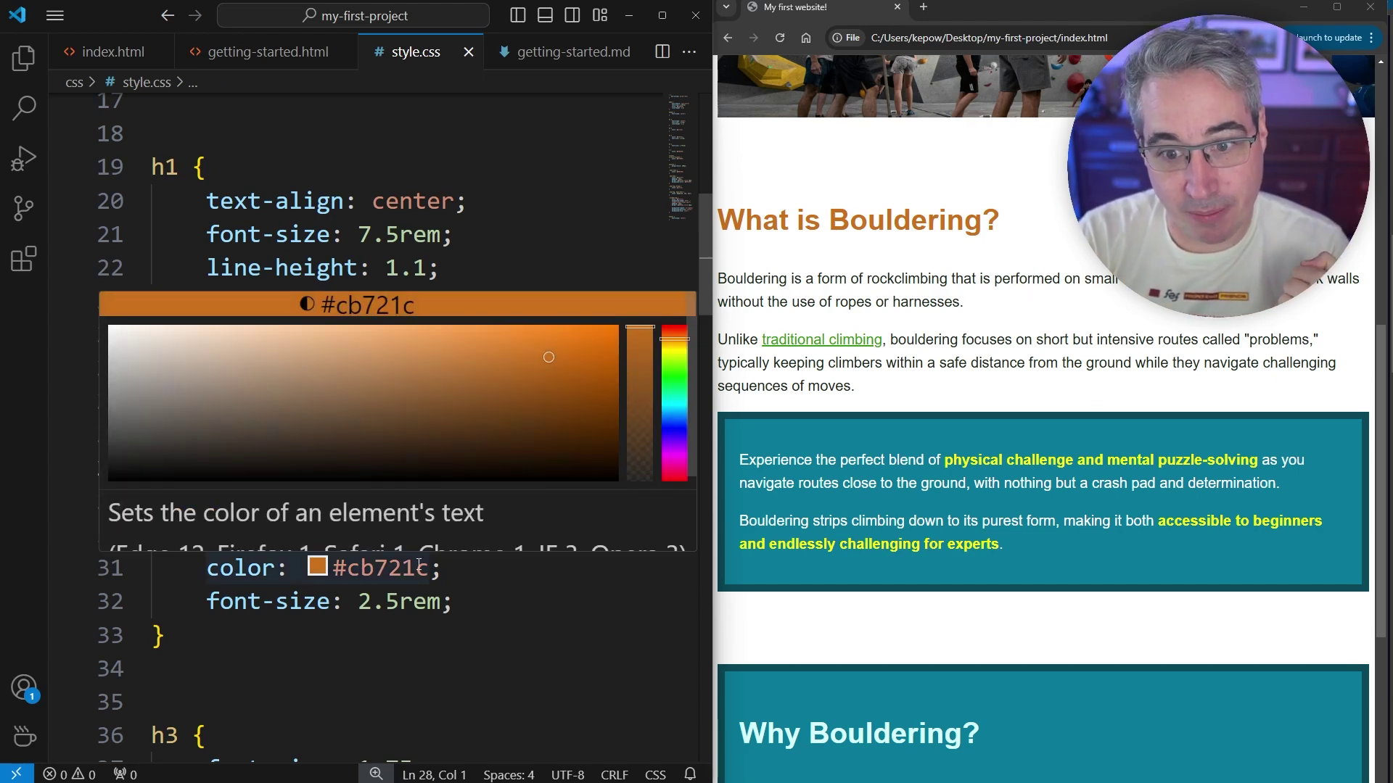
{"action": "scroll", "coordinate": [370, 545], "scroll_direction": "down", "scroll_amount": 2}
{"action": "left_click", "coordinate": [334, 539]}
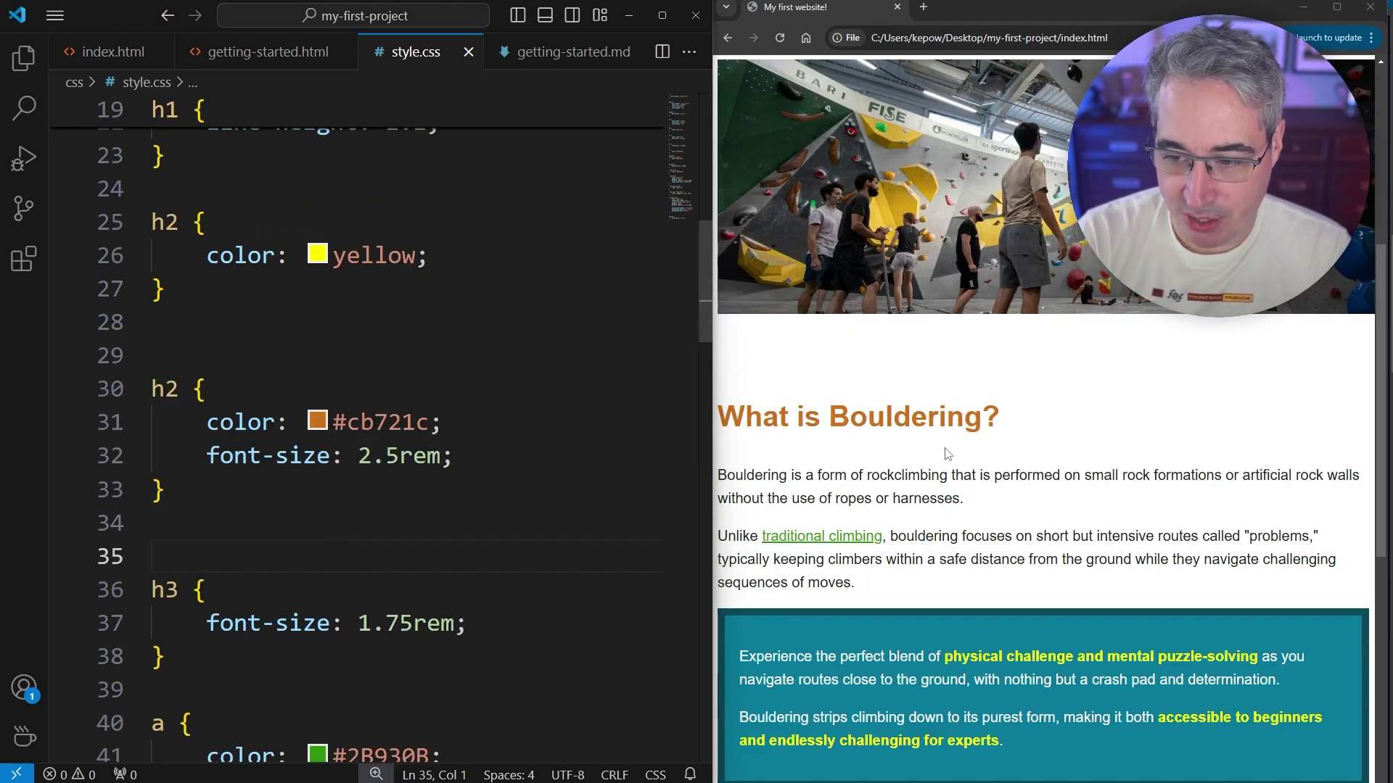
{"action": "double_click", "coordinate": [422, 425]}
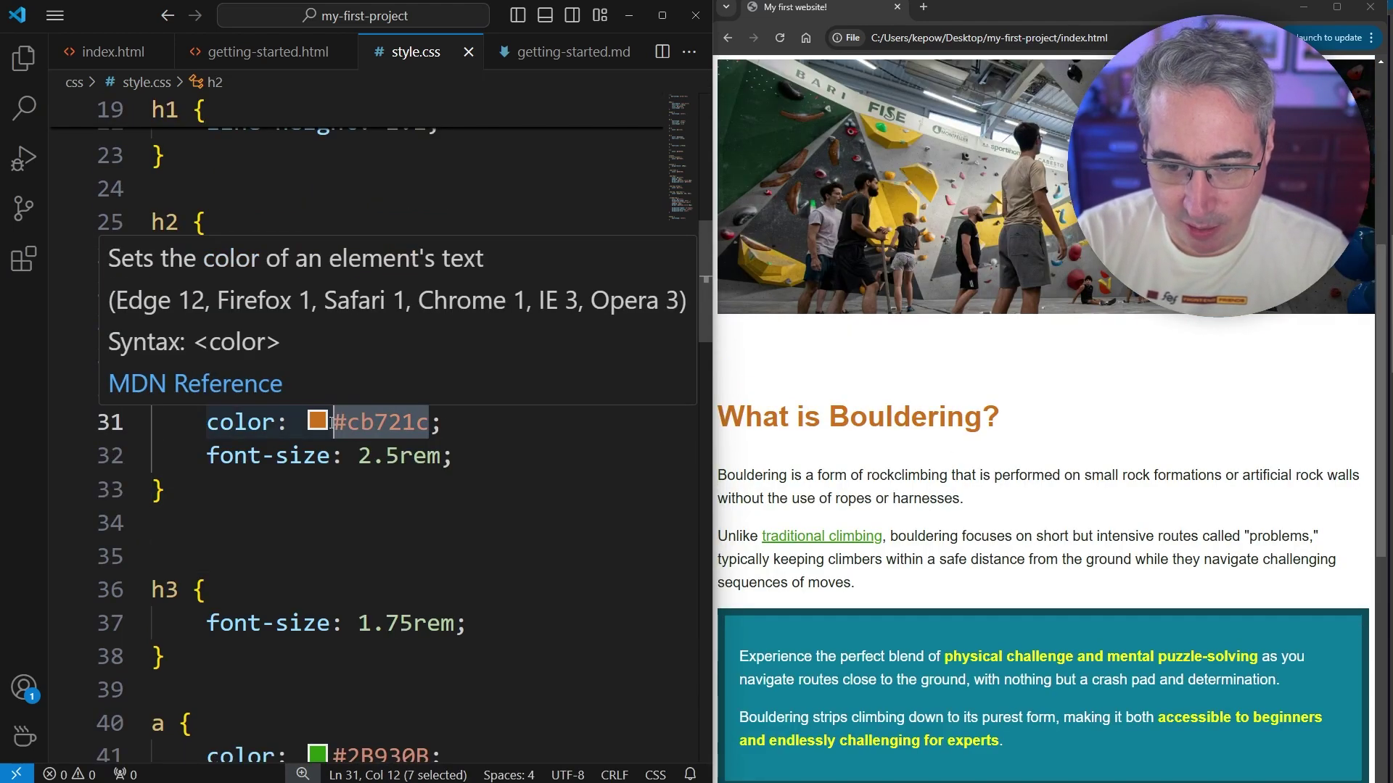
{"action": "key", "text": "Down"}
{"action": "key", "text": "Down"}
{"action": "key", "text": "Down"}
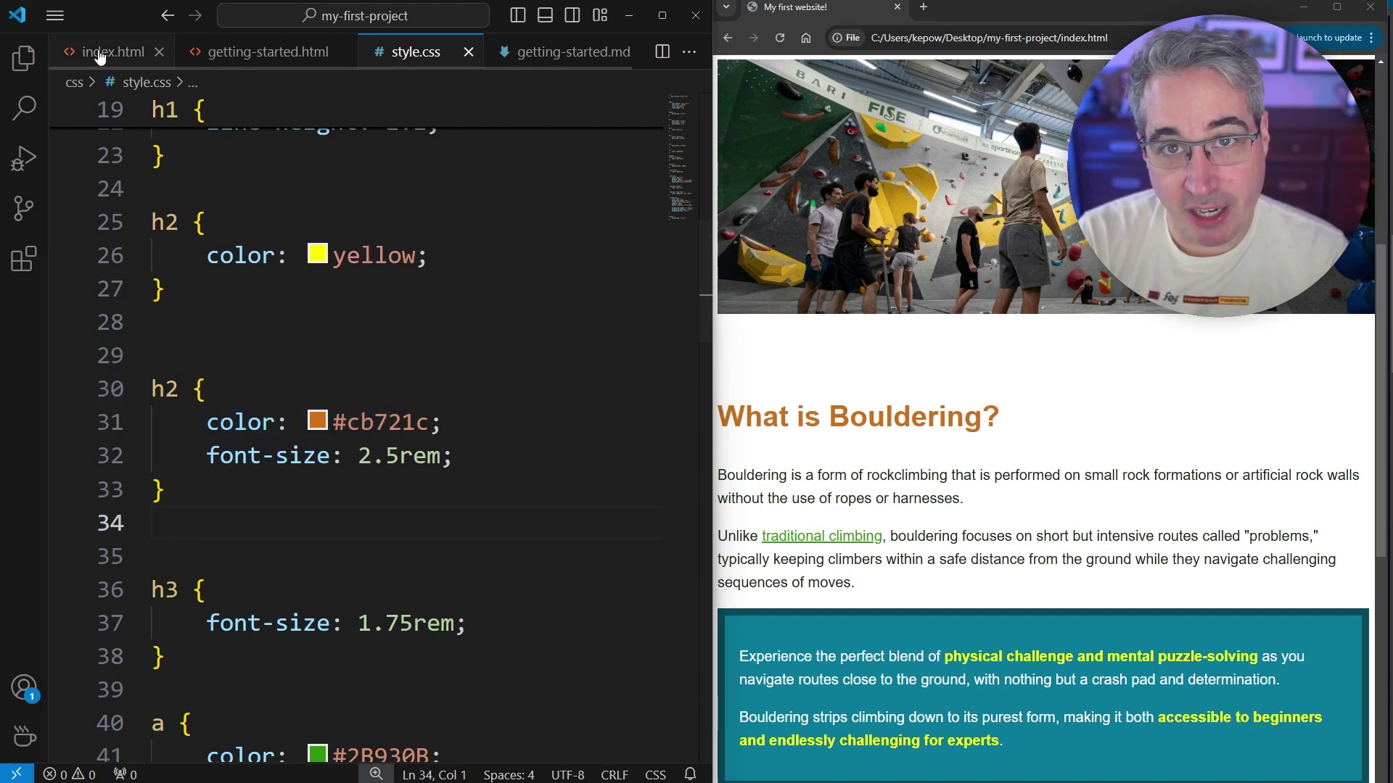
- Give the 'What is Bouldering?' h2 in index.html the class orange-text
{"action": "left_click", "coordinate": [102, 52]}
{"action": "left_click_drag", "start_coordinate": [373, 339], "coordinate": [596, 371]}
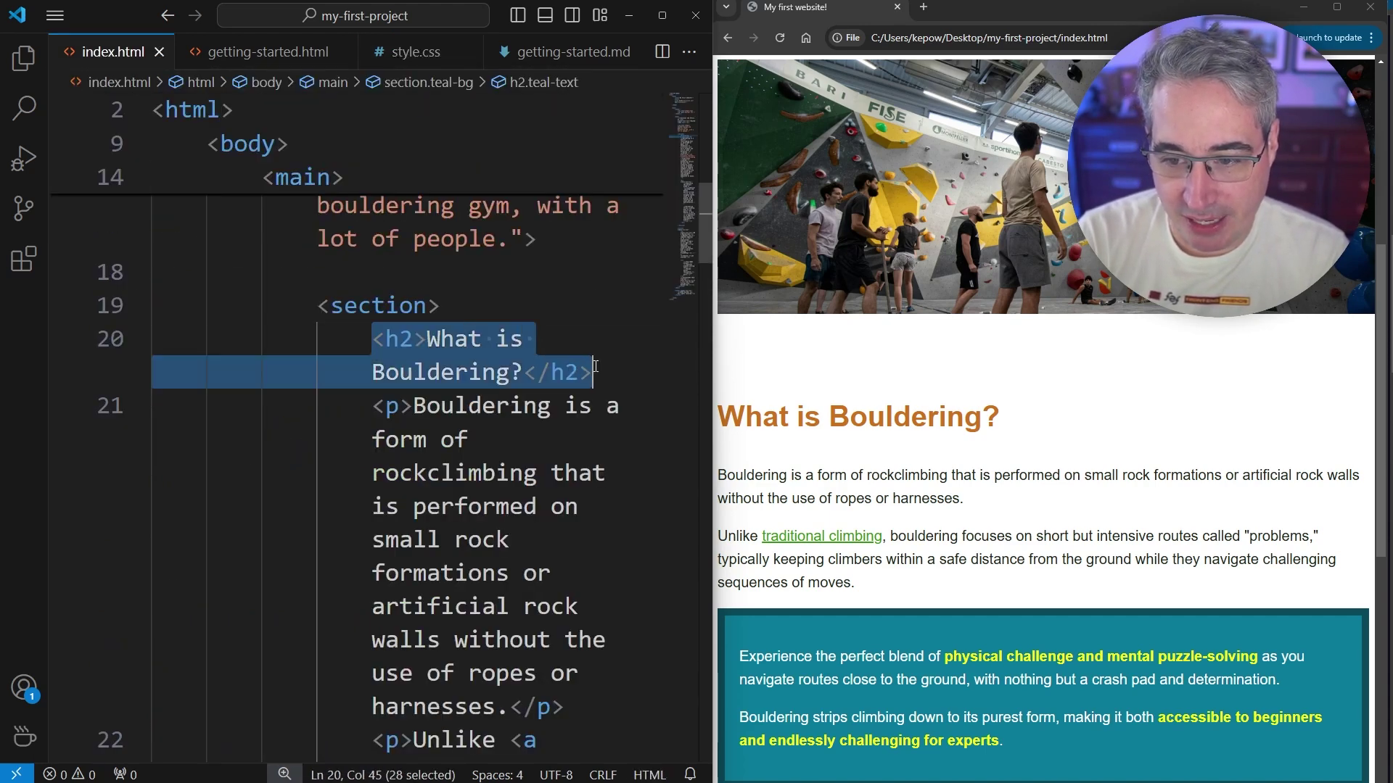
{"action": "left_click", "coordinate": [417, 339]}
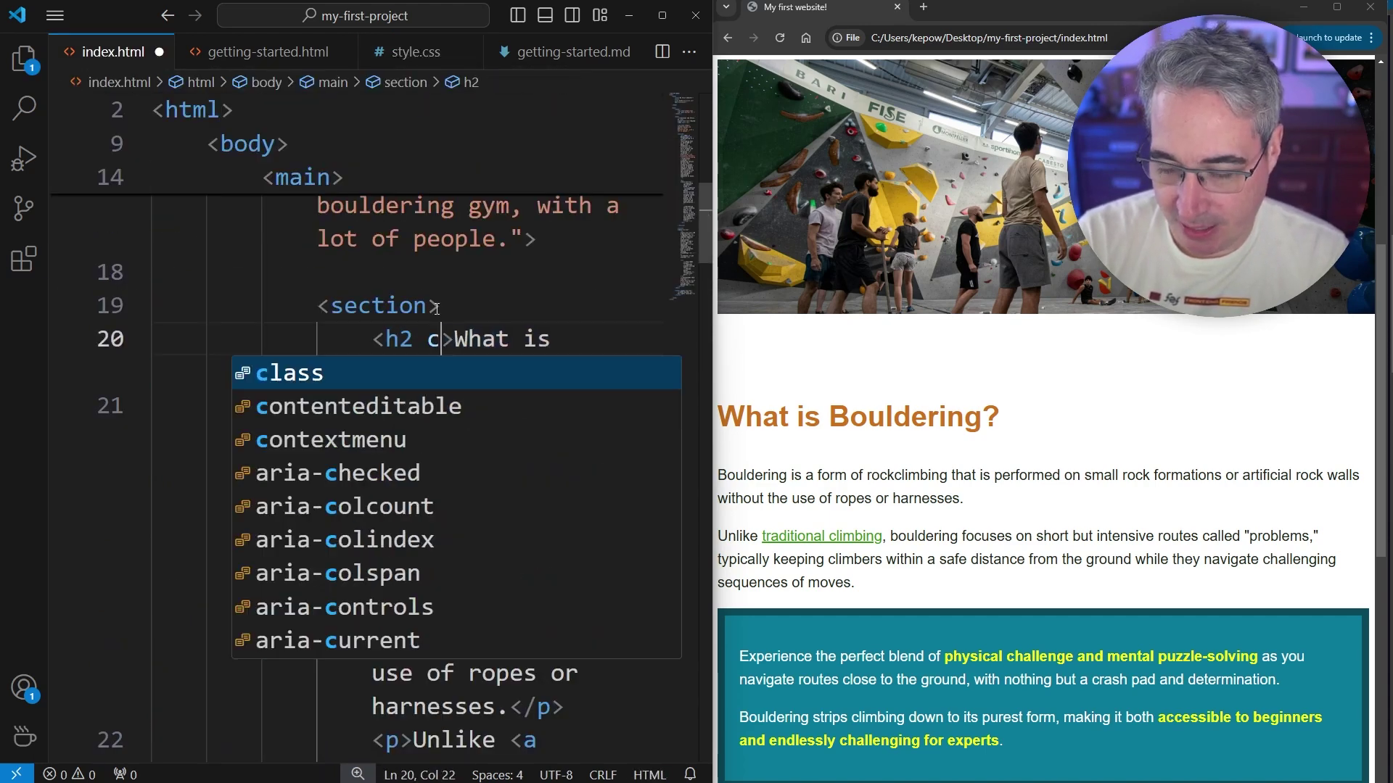
{"action": "type", "text": "class"}
{"action": "key", "text": "Return"}
{"action": "type", "text": "orange-text"}
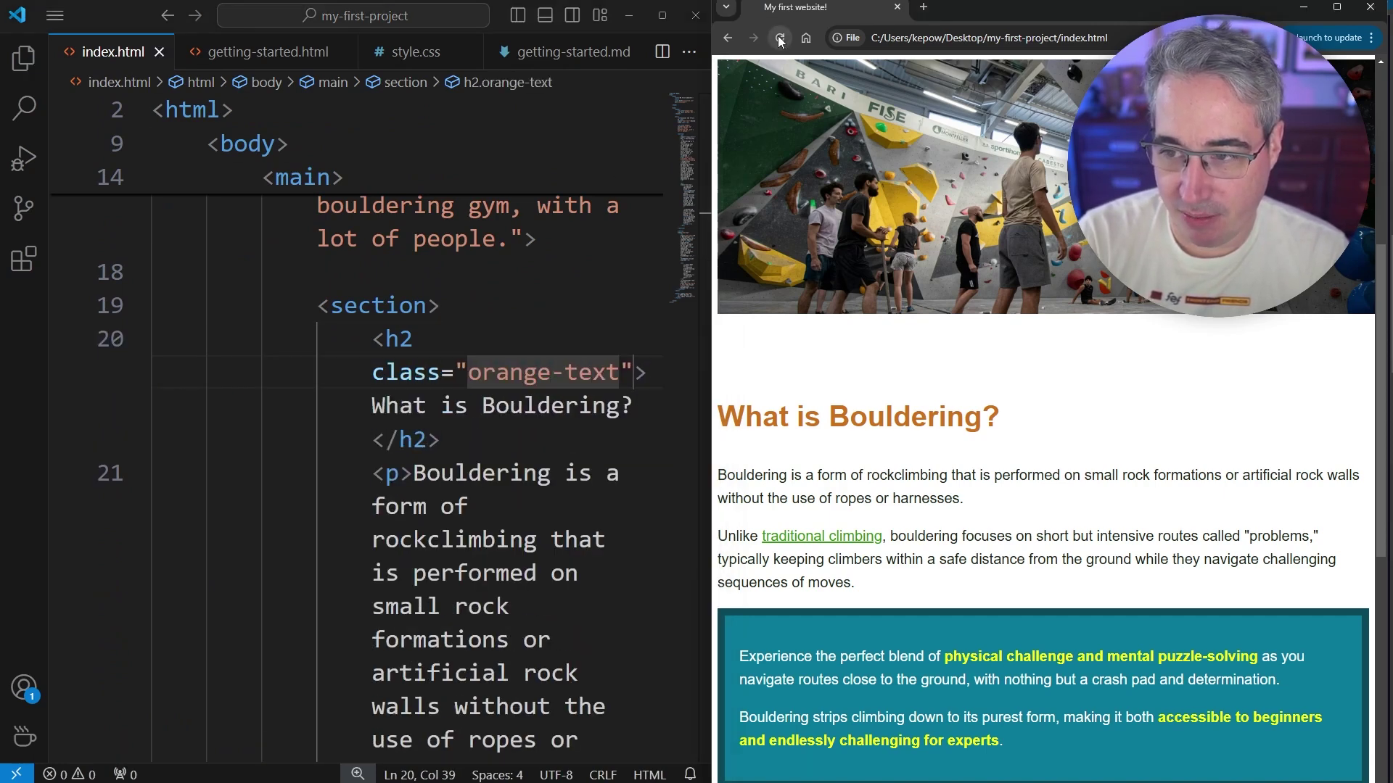
- Start an .orange-text rule below the h2 rules in style.css
{"action": "left_click", "coordinate": [415, 52]}
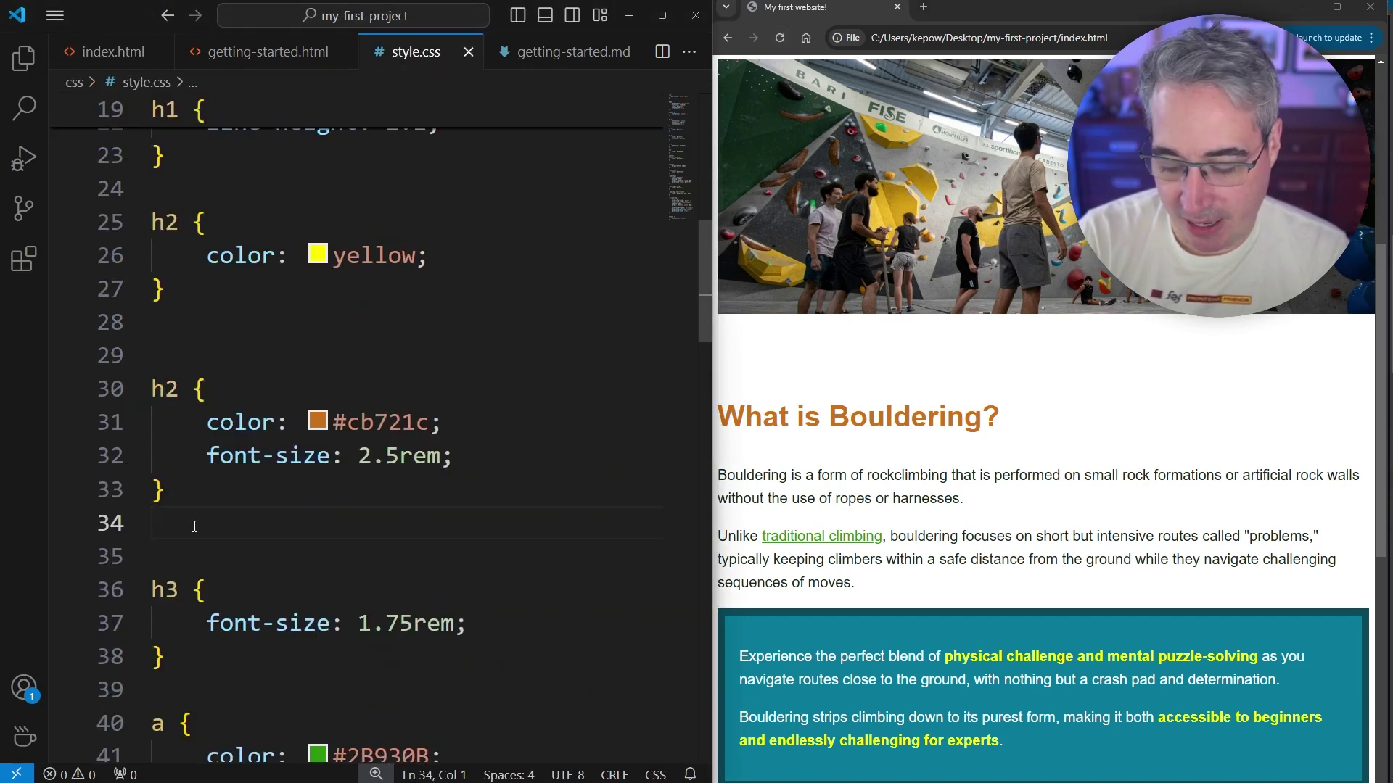
{"action": "key", "text": "Return"}
{"action": "type", "text": ".orange-text {"}
{"action": "key", "text": "Return"}
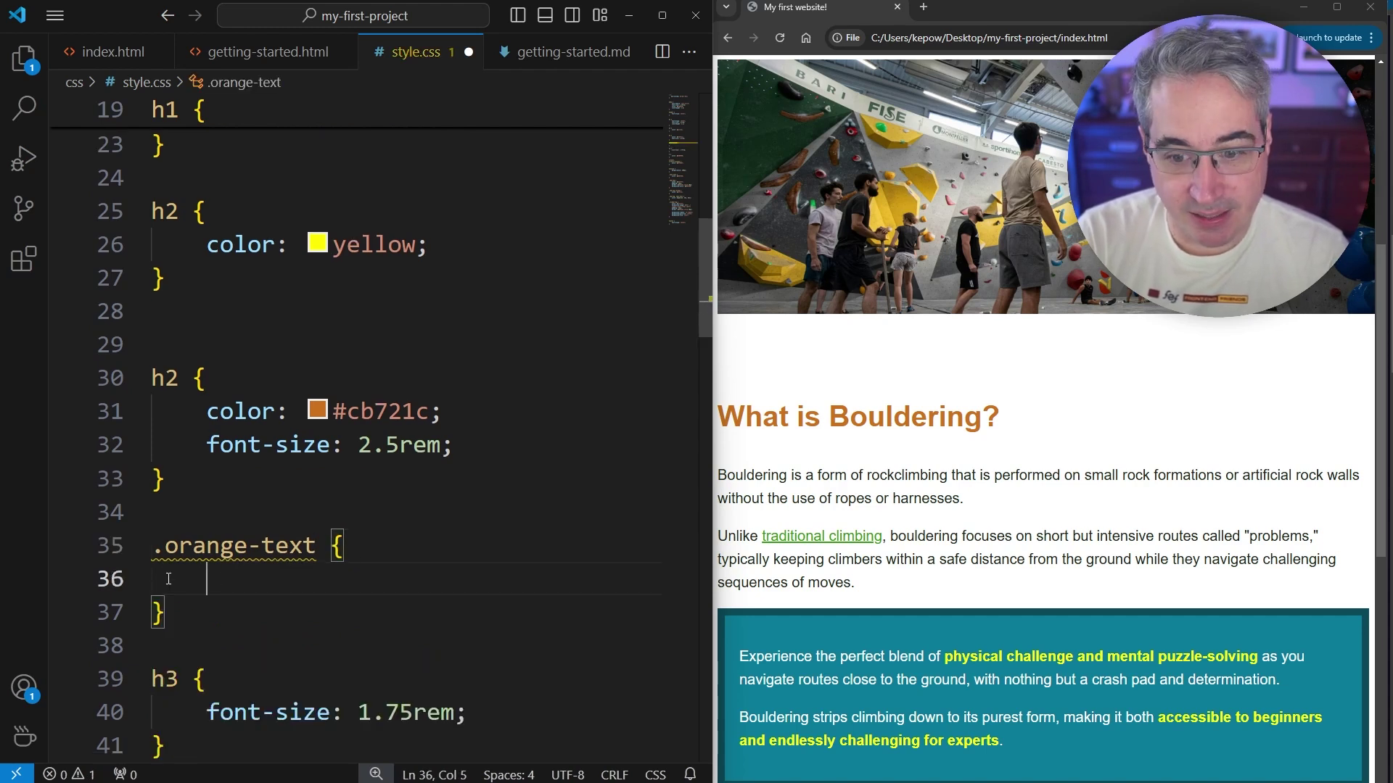
{"action": "left_click", "coordinate": [161, 545]}
{"action": "left_click", "coordinate": [260, 588]}
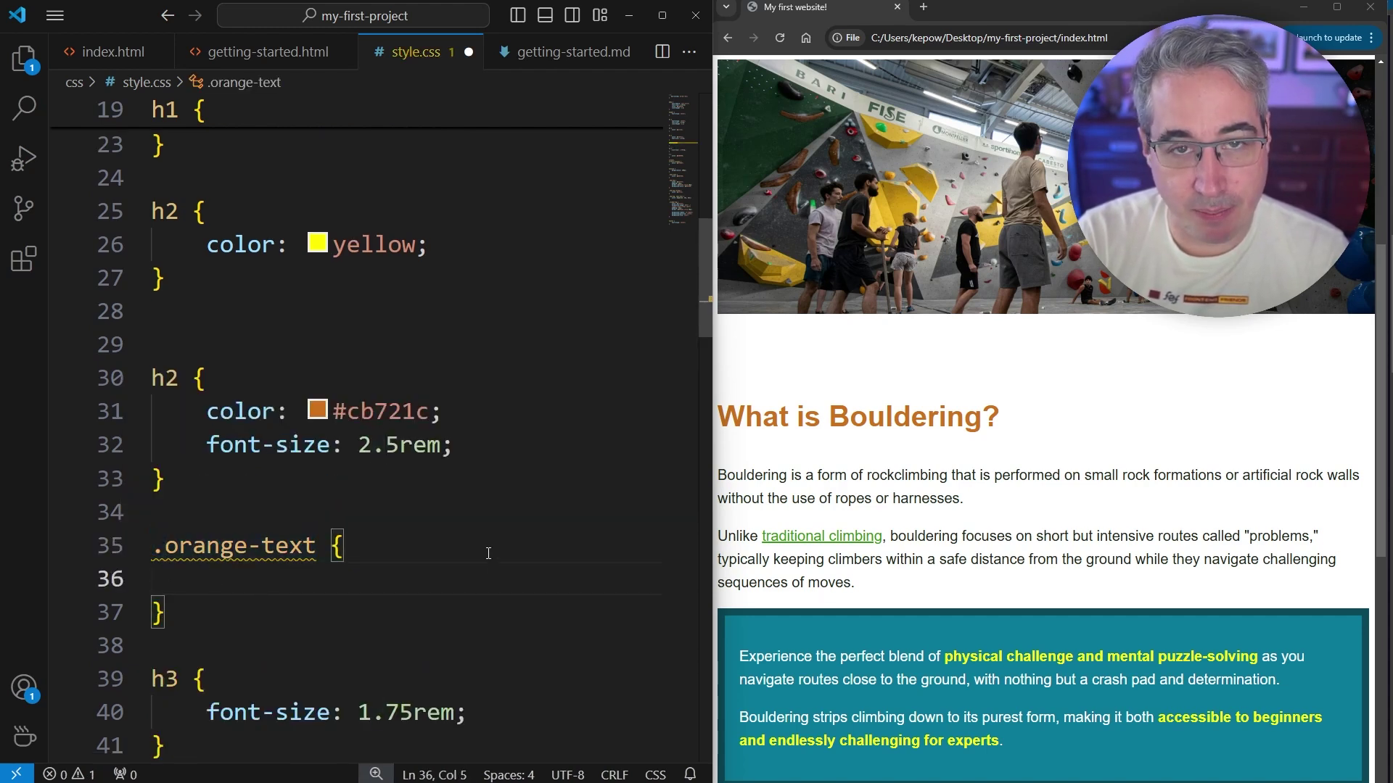
{"action": "type", "text": "#cb721c"}
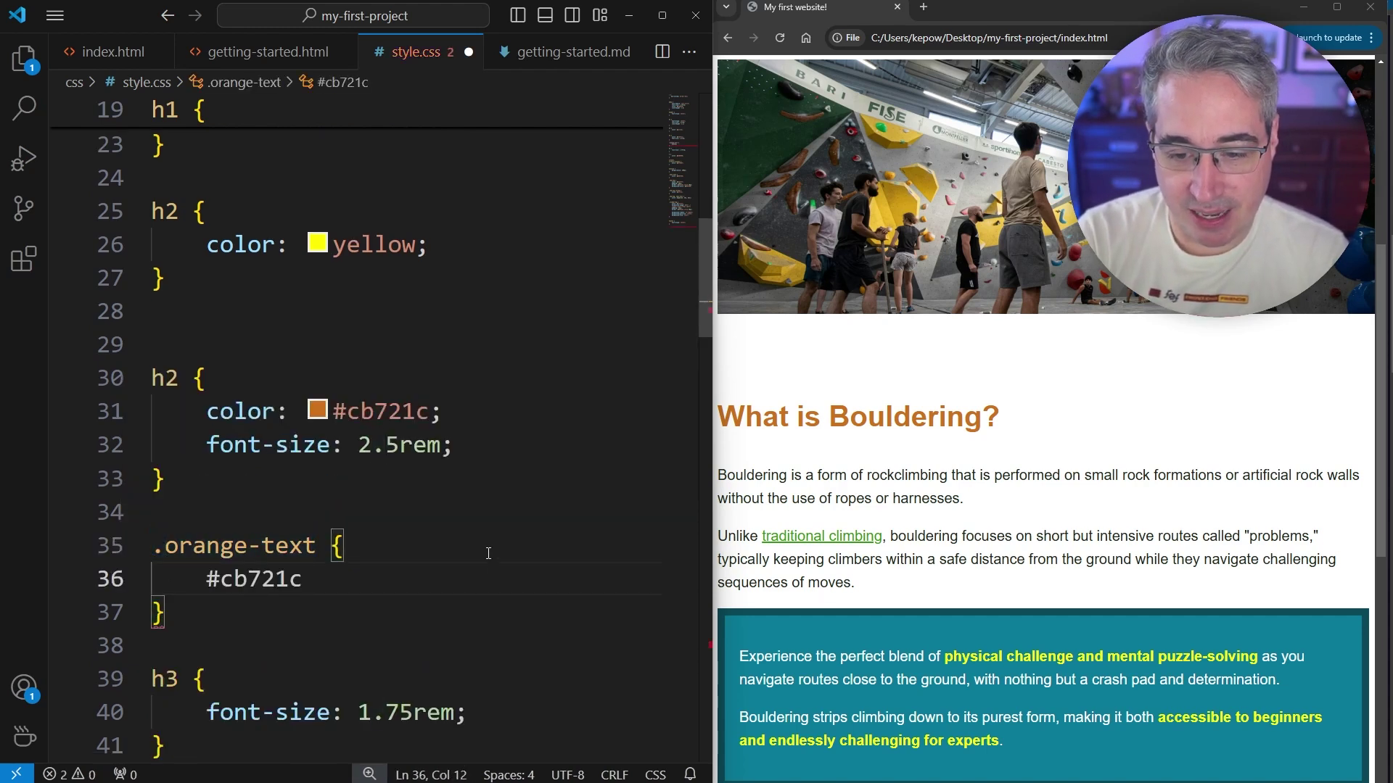
- Complete the .orange-text declaration as color: #cb721c and compare with the page heading
{"action": "left_click_drag", "start_coordinate": [294, 406], "coordinate": [207, 411]}
{"action": "key", "text": "ctrl+c"}
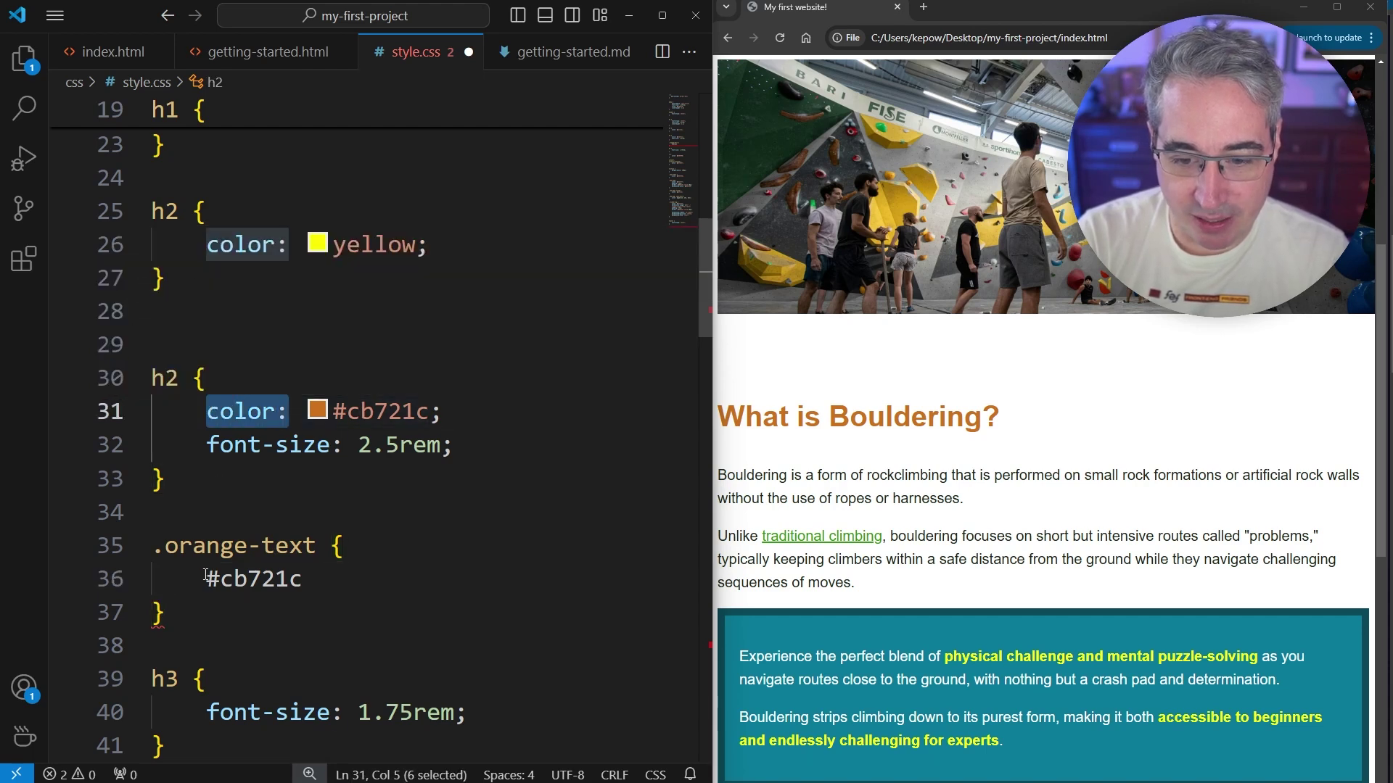
{"action": "left_click", "coordinate": [288, 580]}
{"action": "key", "text": "ctrl+v"}
{"action": "key", "text": "End"}
{"action": "type", "text": ";"}
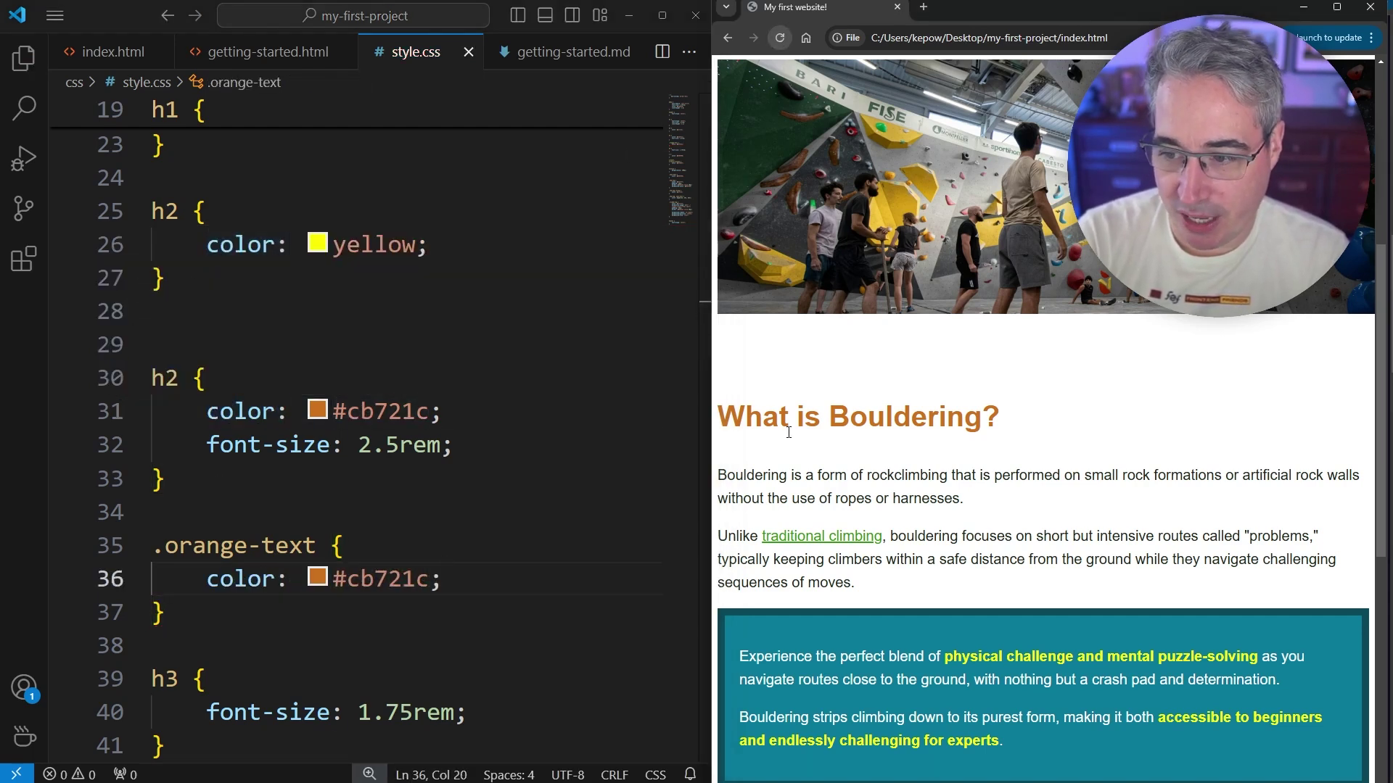
{"action": "left_click_drag", "start_coordinate": [745, 415], "coordinate": [1007, 414]}
{"action": "left_click", "coordinate": [1008, 415]}
{"action": "left_click", "coordinate": [262, 245]}
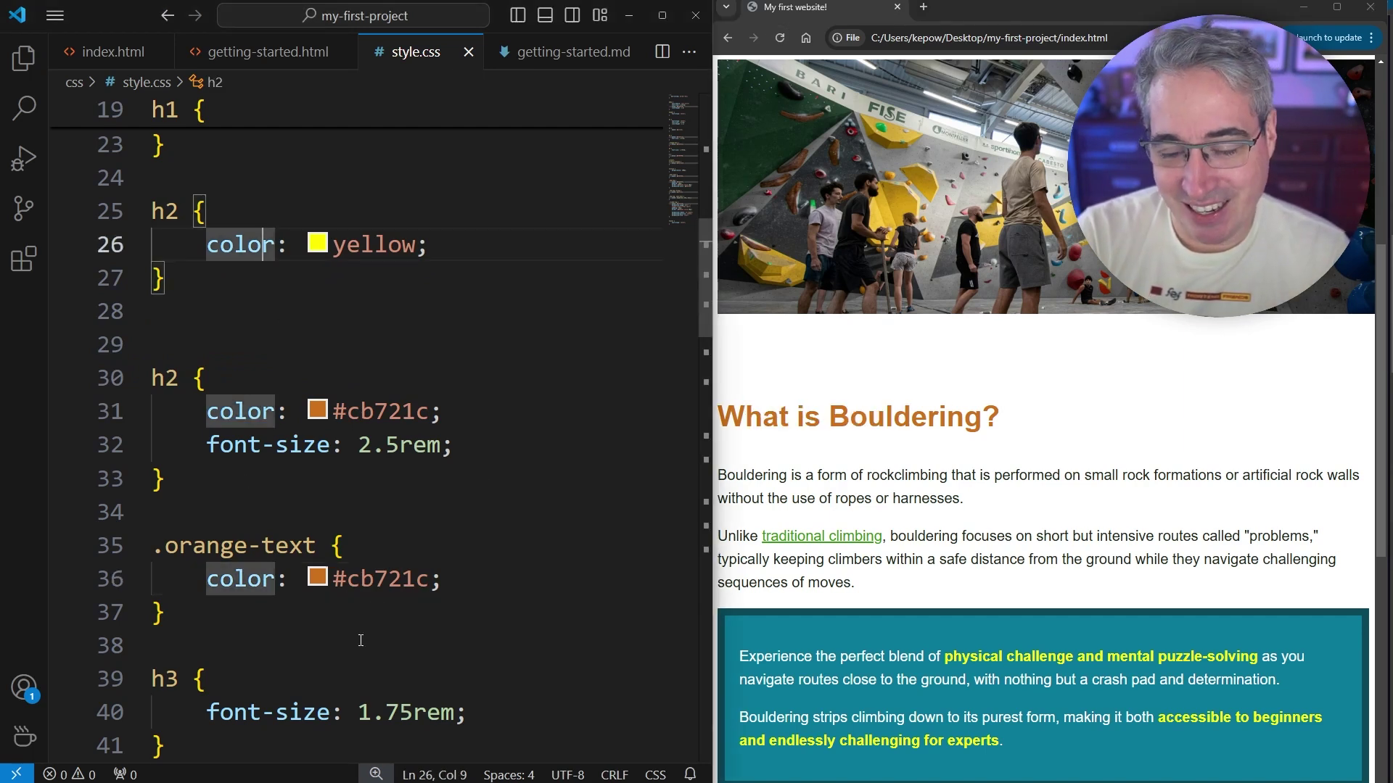
{"action": "scroll", "coordinate": [327, 389], "scroll_direction": "down", "scroll_amount": 1}
- Recolour .orange-text to #d54705 and the second h2 rule to #c98443 using colour swatches
{"action": "mouse_move", "coordinate": [318, 578]}
{"action": "left_click_drag", "start_coordinate": [555, 342], "coordinate": [587, 375]}
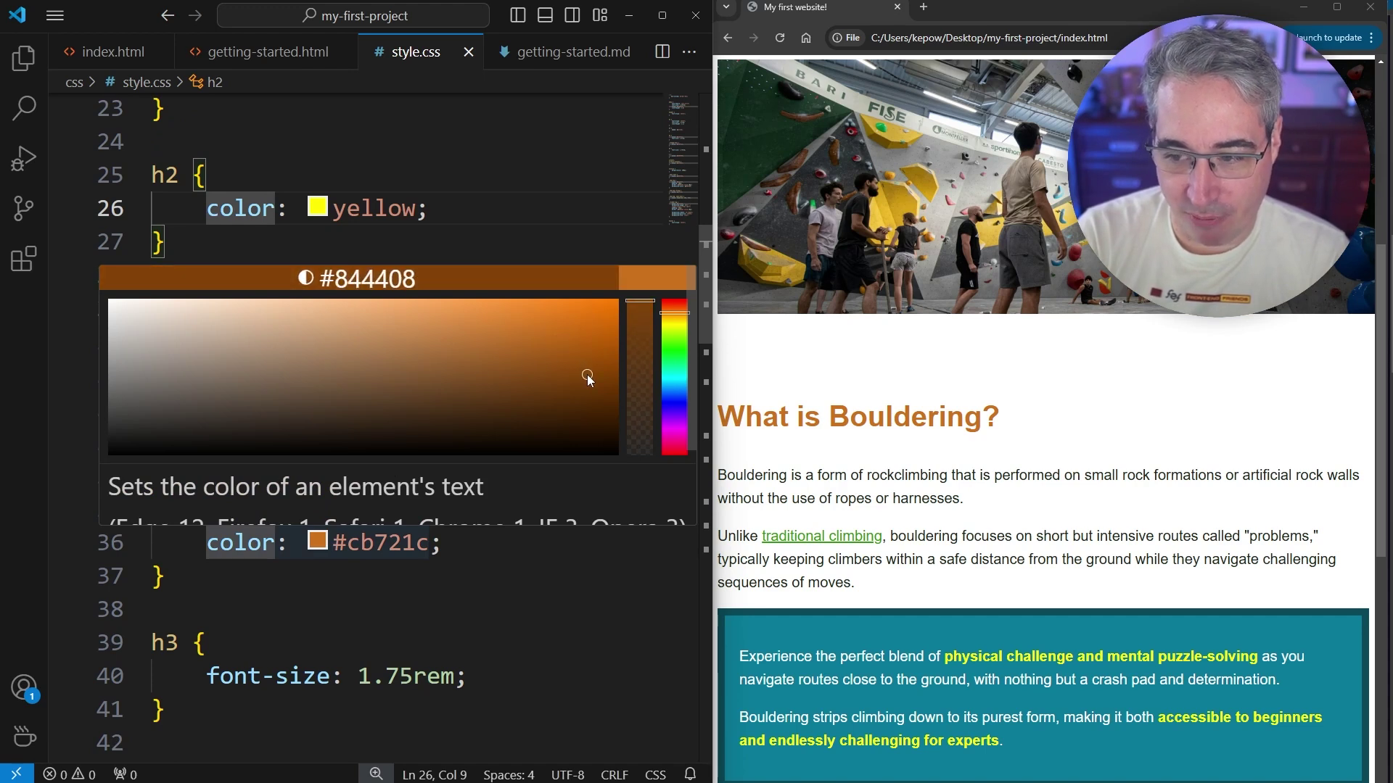
{"action": "left_click_drag", "start_coordinate": [674, 312], "coordinate": [675, 308]}
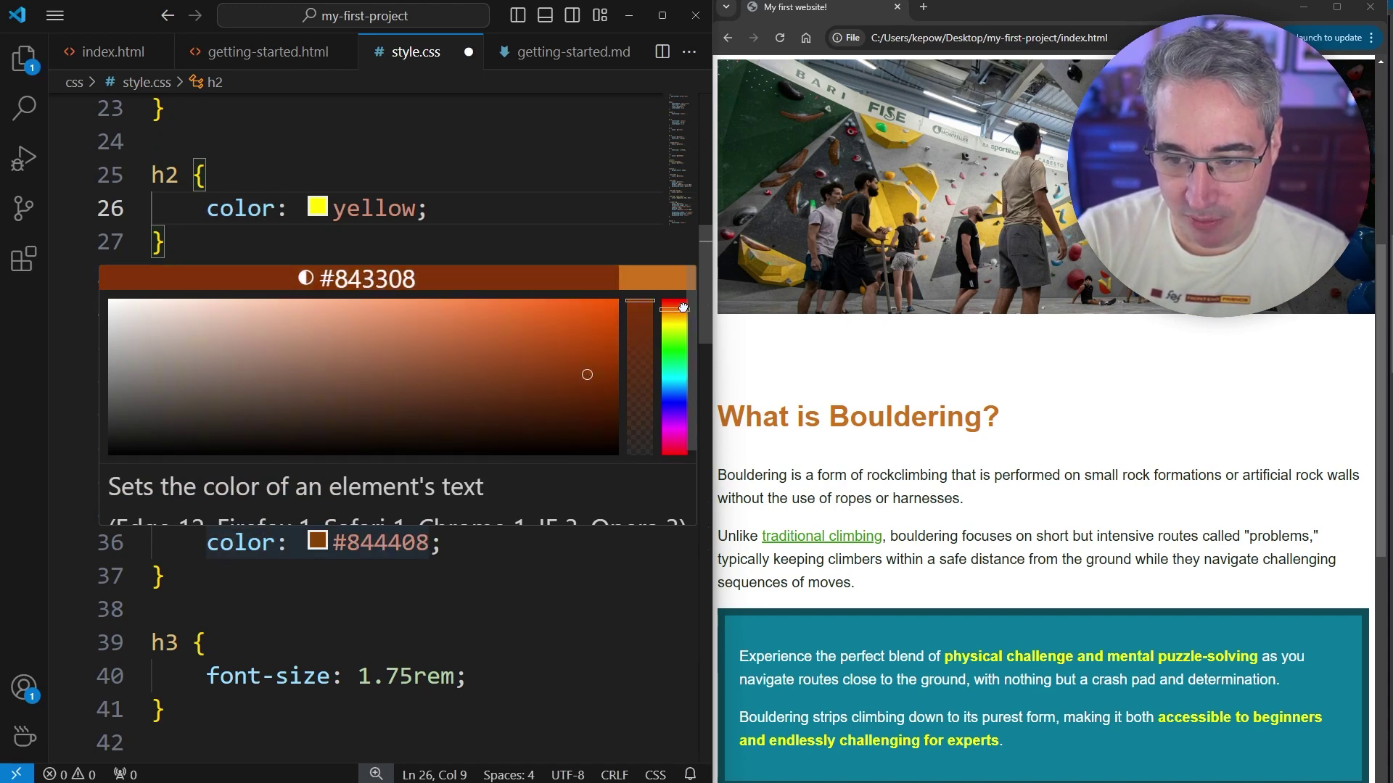
{"action": "left_click", "coordinate": [606, 325]}
{"action": "left_click", "coordinate": [534, 213]}
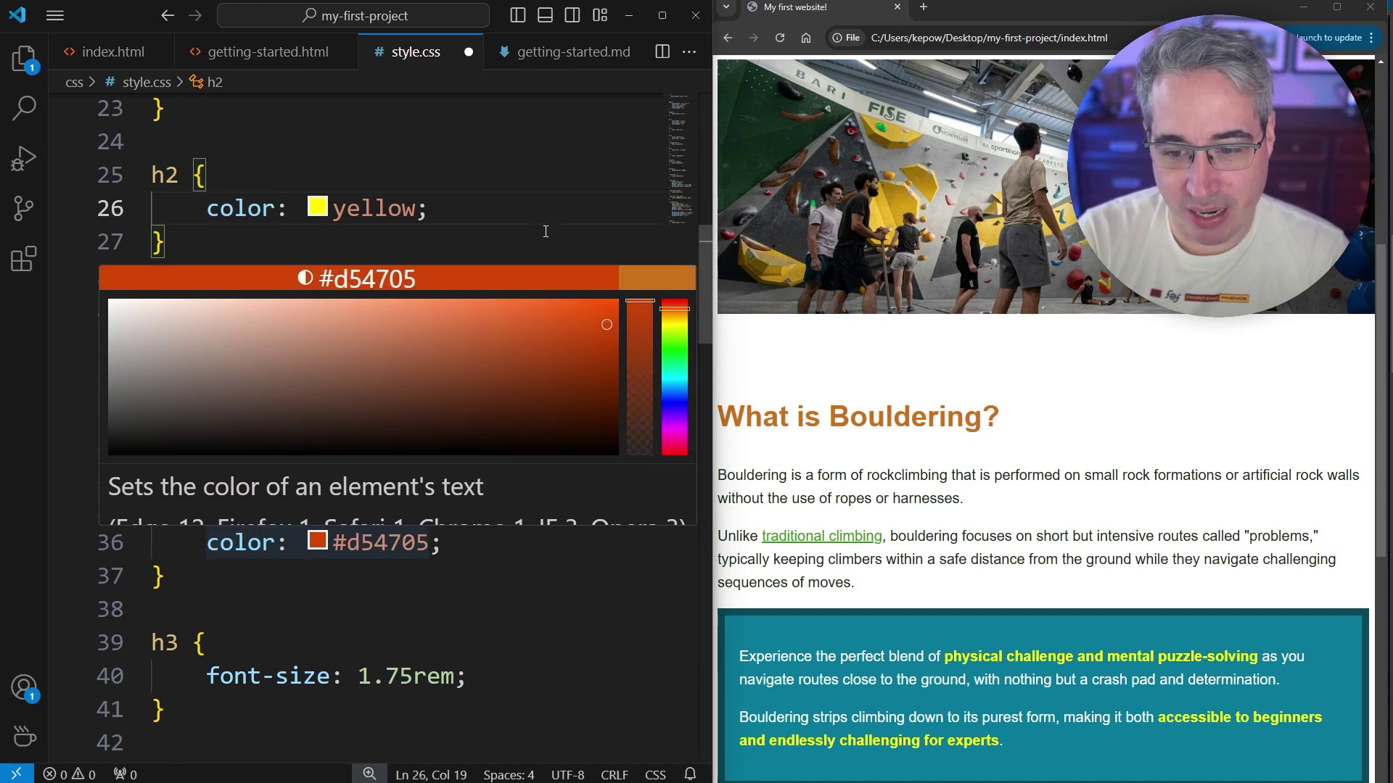
{"action": "key", "text": "ctrl+s"}
{"action": "left_click", "coordinate": [777, 39]}
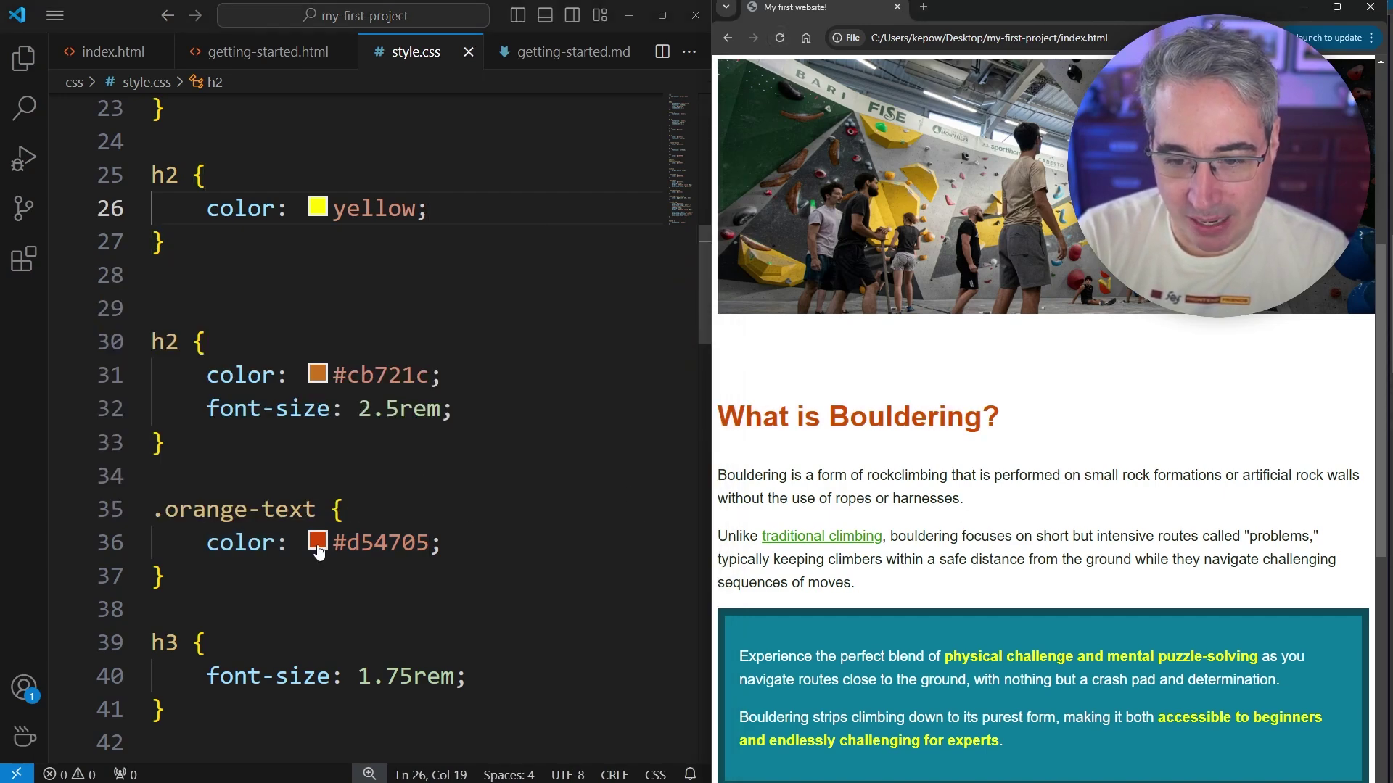
{"action": "mouse_move", "coordinate": [317, 374]}
{"action": "left_click_drag", "start_coordinate": [551, 164], "coordinate": [453, 160]}
{"action": "left_click", "coordinate": [447, 542]}
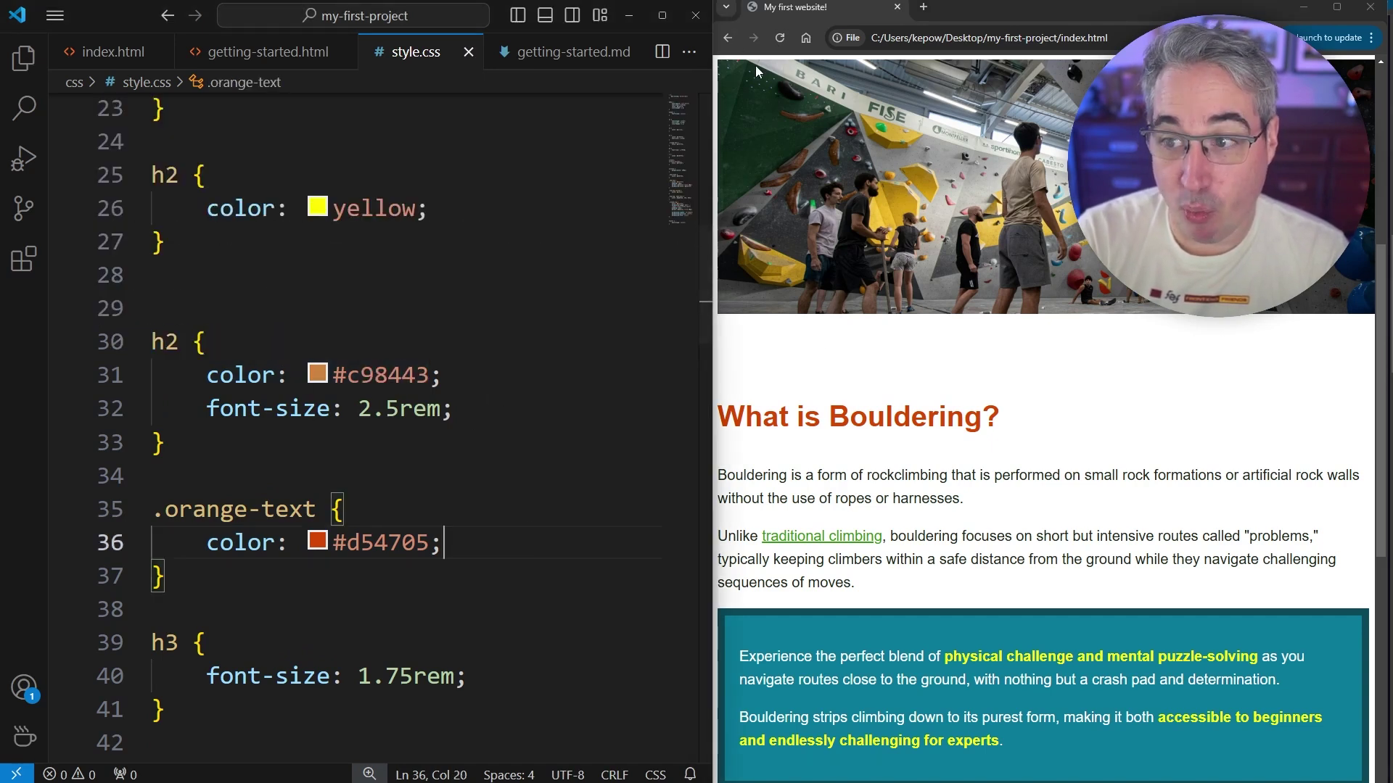
- Undo the colour edits, restoring both orange colours to #cb721c
{"action": "key", "text": "Up"}
{"action": "key", "text": "Down"}
{"action": "key", "text": "ctrl+z"}
{"action": "key", "text": "ctrl+z"}
- Move the yellow h2 rule below the .orange-text rule
{"action": "left_click_drag", "start_coordinate": [242, 285], "coordinate": [129, 187]}
{"action": "key", "text": "ctrl+c"}
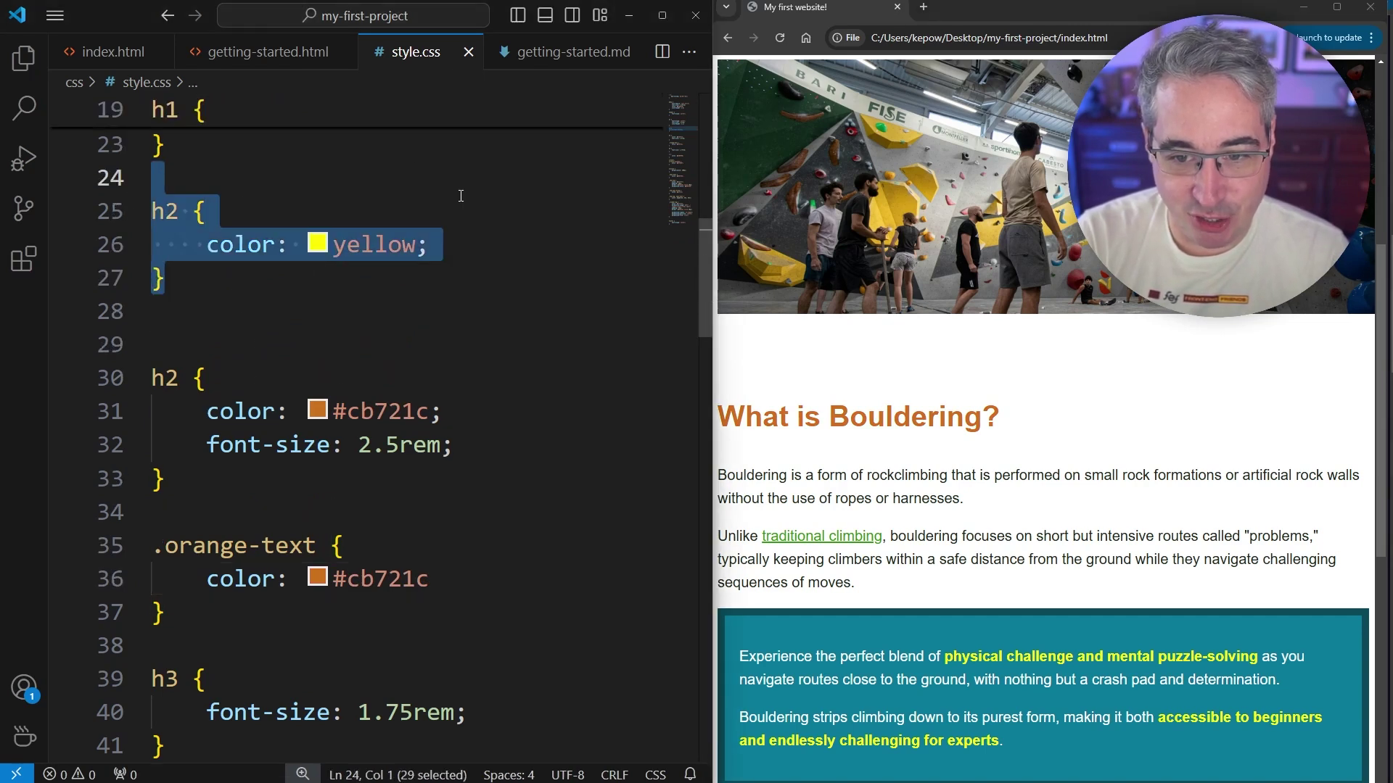
{"action": "key", "text": "Delete"}
{"action": "scroll", "coordinate": [296, 341], "scroll_direction": "down", "scroll_amount": 1}
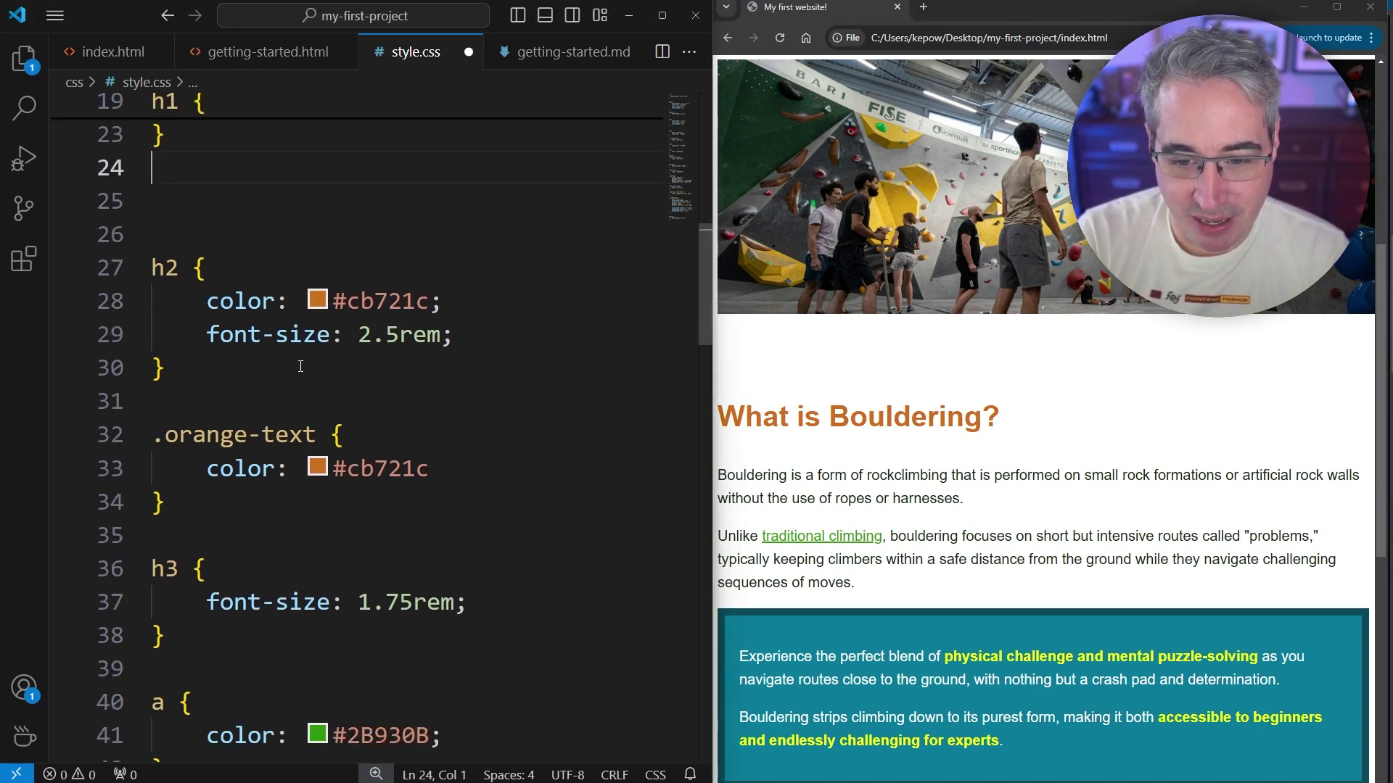
{"action": "left_click", "coordinate": [222, 486]}
{"action": "key", "text": "Return"}
{"action": "key", "text": "Return"}
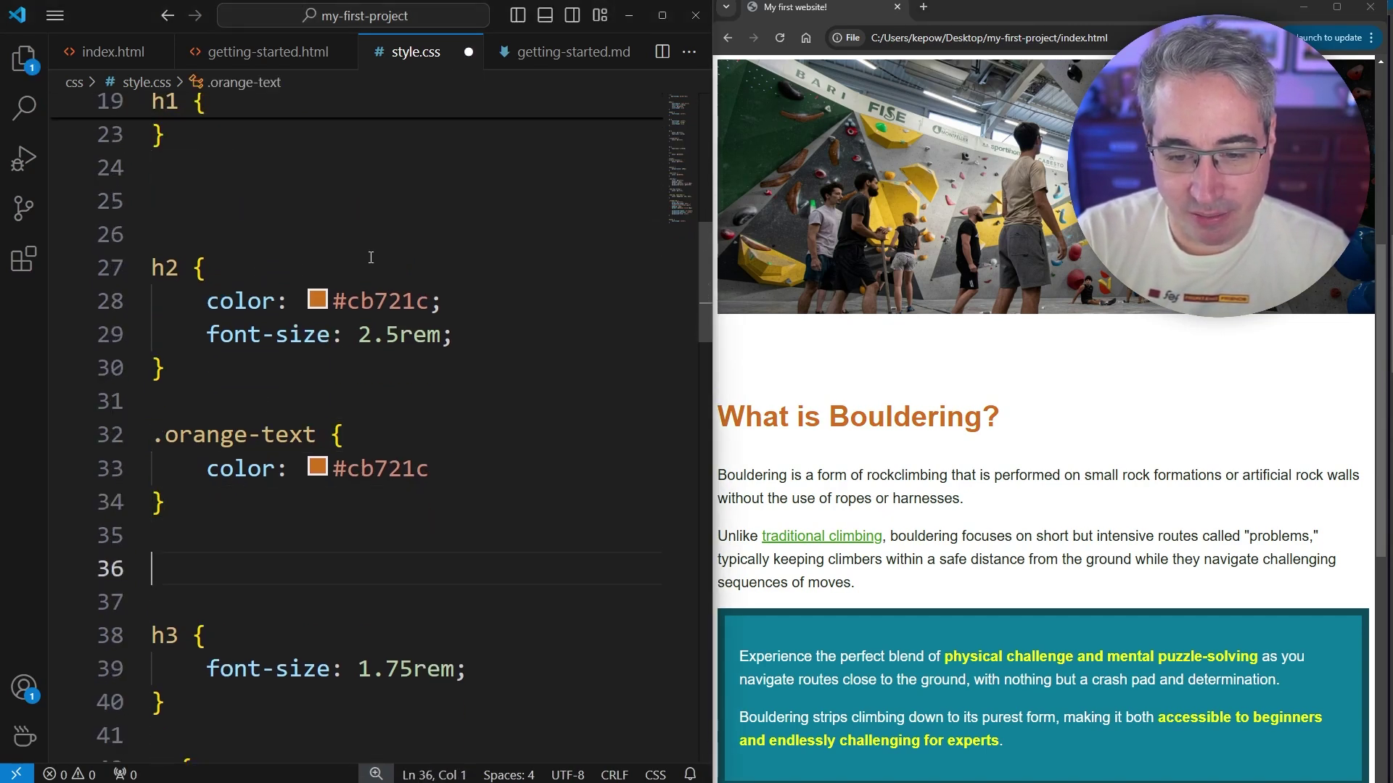
{"action": "key", "text": "ctrl+v"}
{"action": "scroll", "coordinate": [614, 246], "scroll_direction": "down", "scroll_amount": 1}
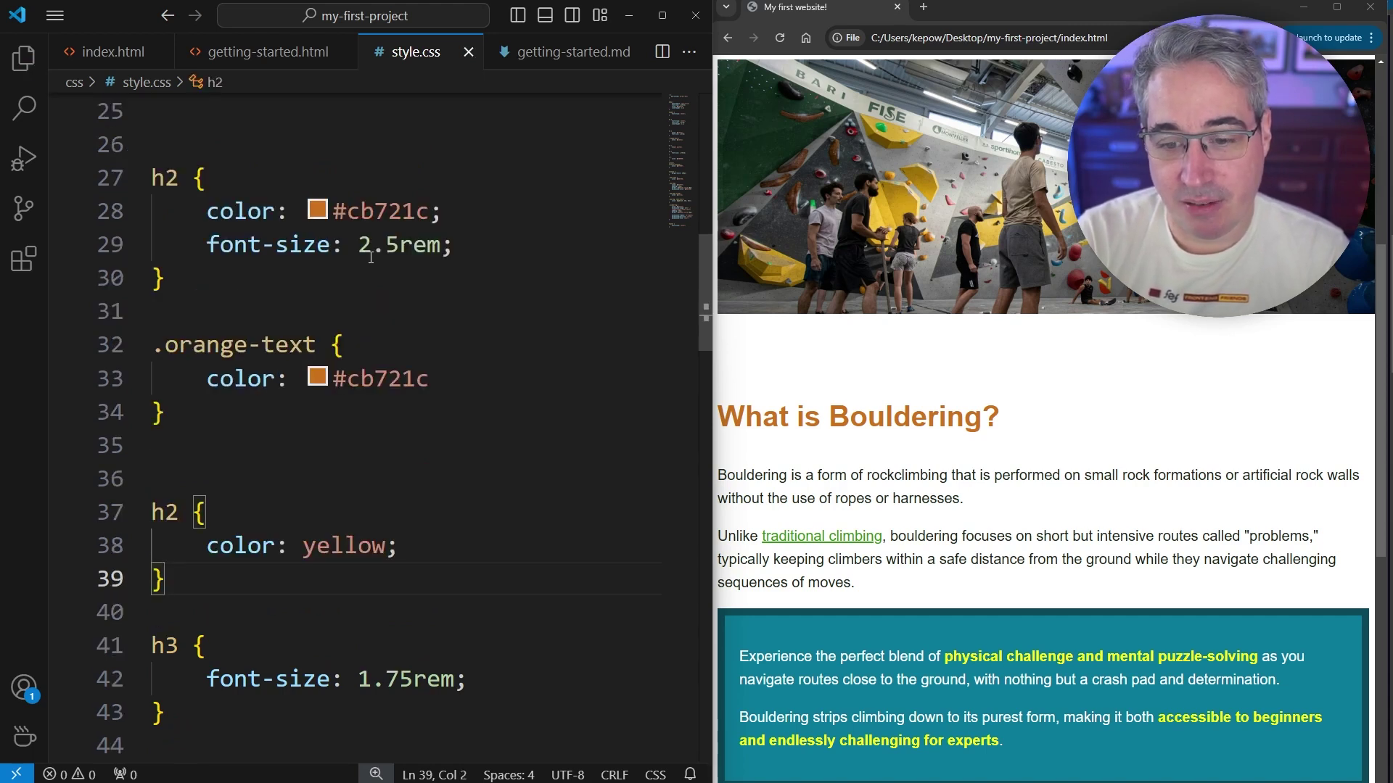
- Save, reload, and compare the yellow h2 rule with the .orange-text rule
{"action": "key", "text": "ctrl+s"}
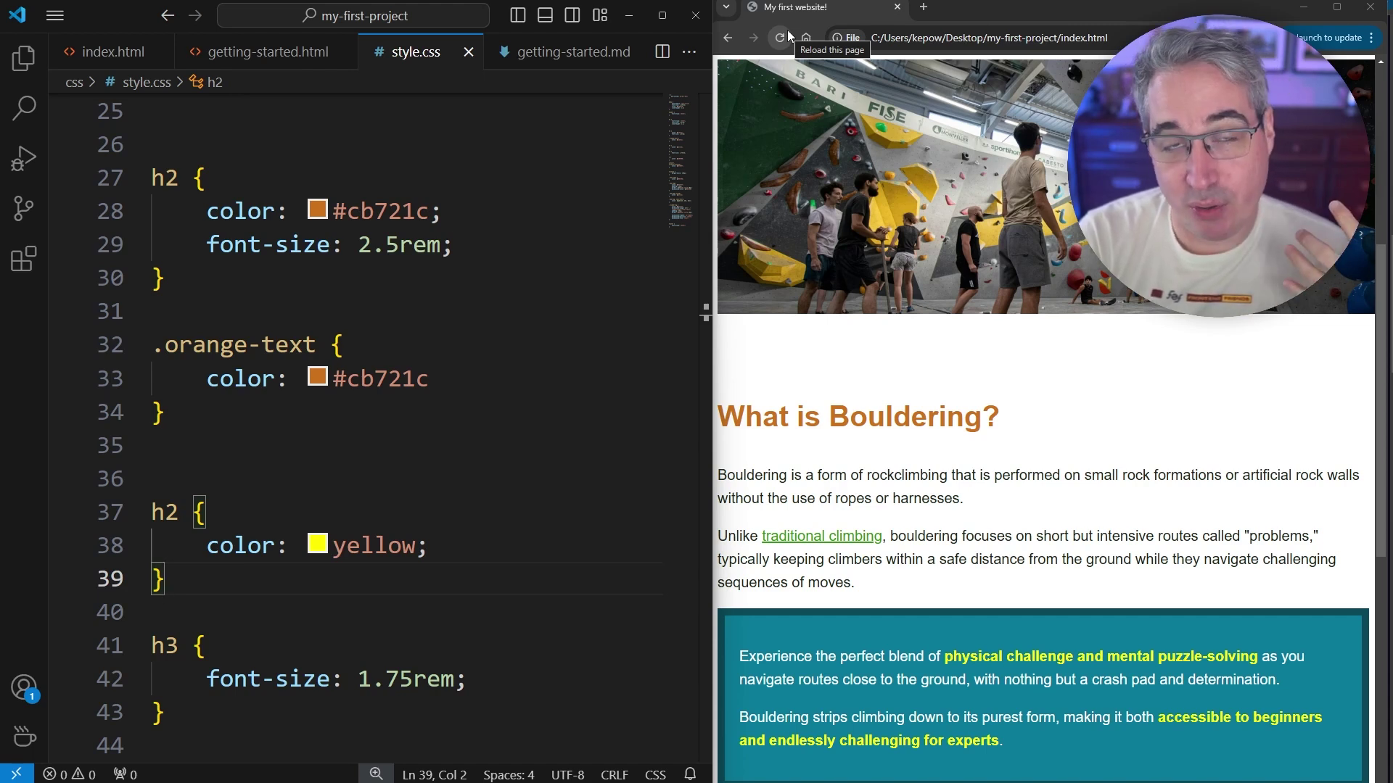
{"action": "left_click", "coordinate": [786, 37]}
{"action": "left_click_drag", "start_coordinate": [783, 435], "coordinate": [886, 419]}
{"action": "left_click", "coordinate": [943, 419]}
{"action": "left_click", "coordinate": [364, 445]}
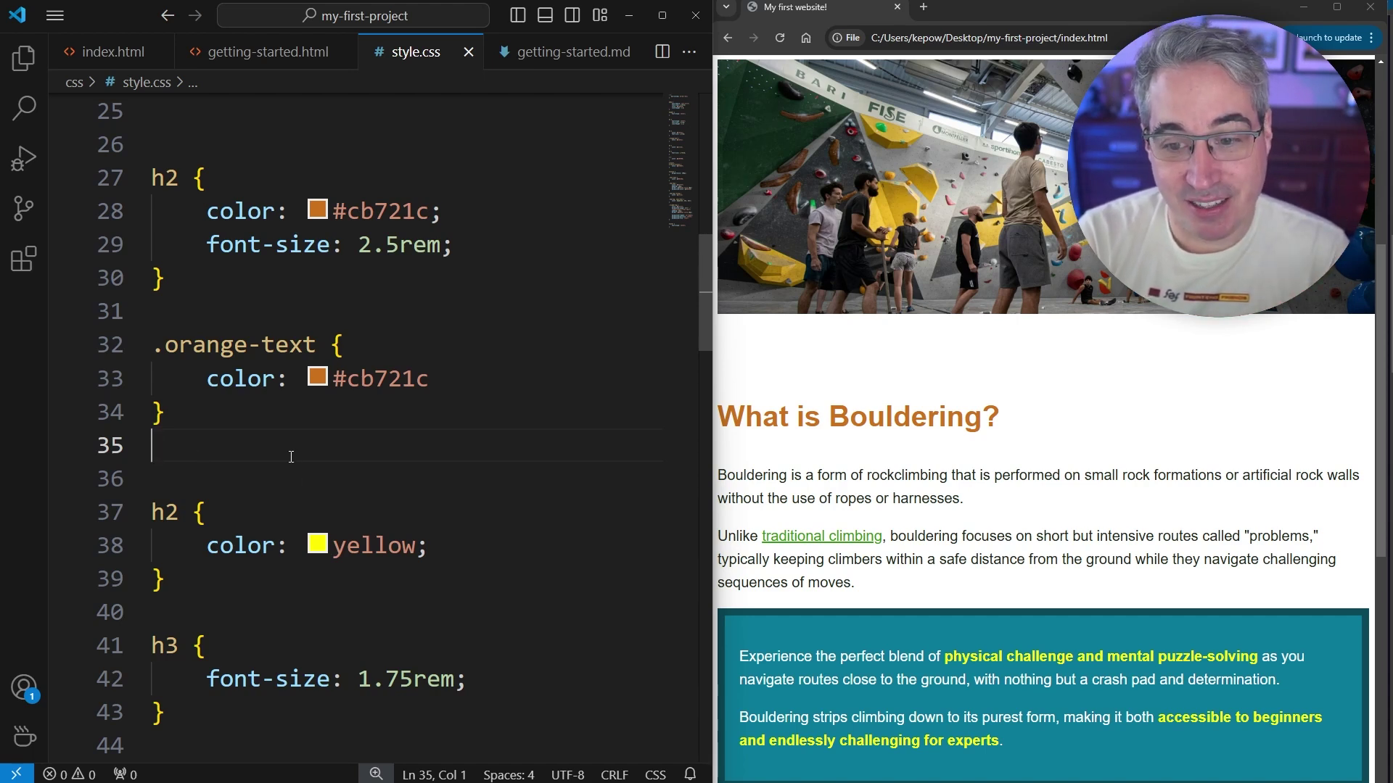
{"action": "mouse_move", "coordinate": [267, 437]}
{"action": "left_mouse_down"}
{"action": "mouse_move", "coordinate": [224, 472]}
{"action": "mouse_move", "coordinate": [225, 589]}
{"action": "left_mouse_up"}
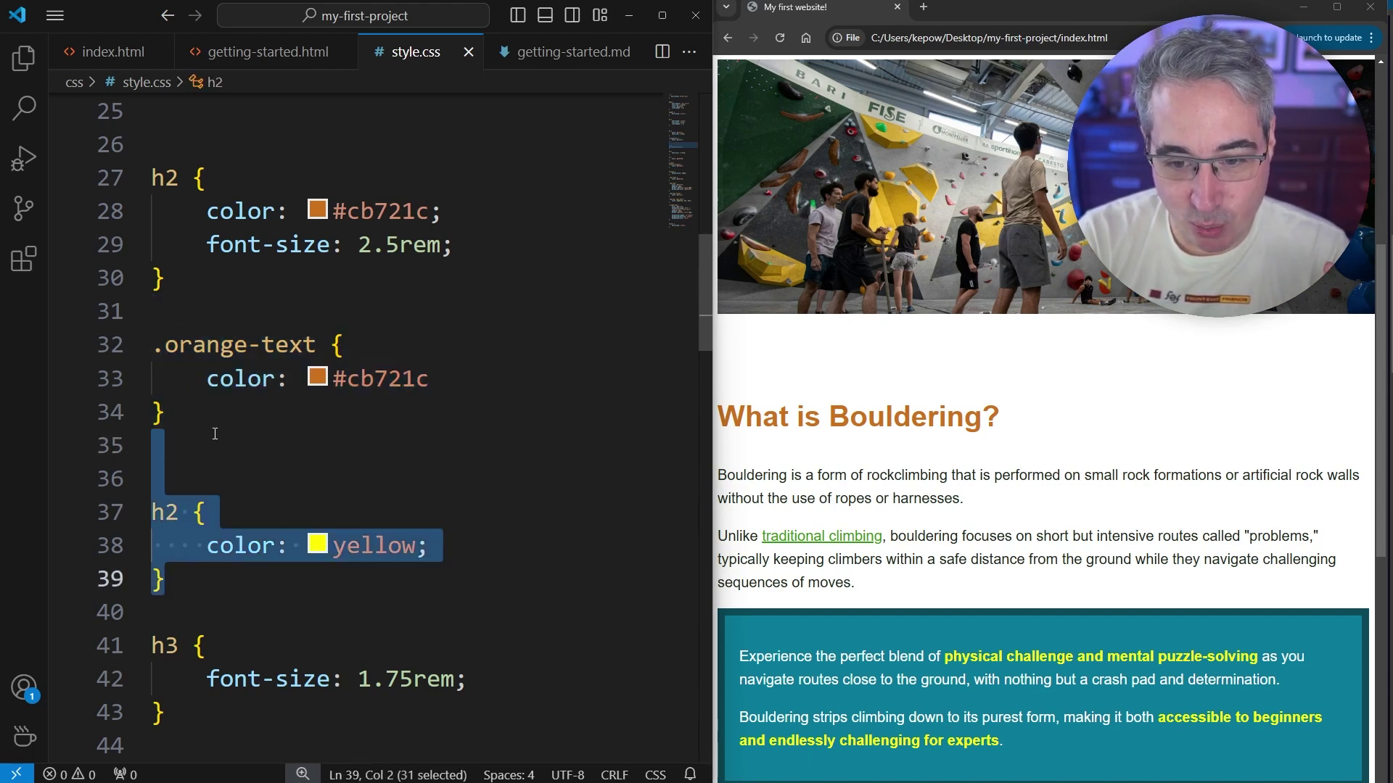
{"action": "left_click_drag", "start_coordinate": [217, 425], "coordinate": [148, 349]}
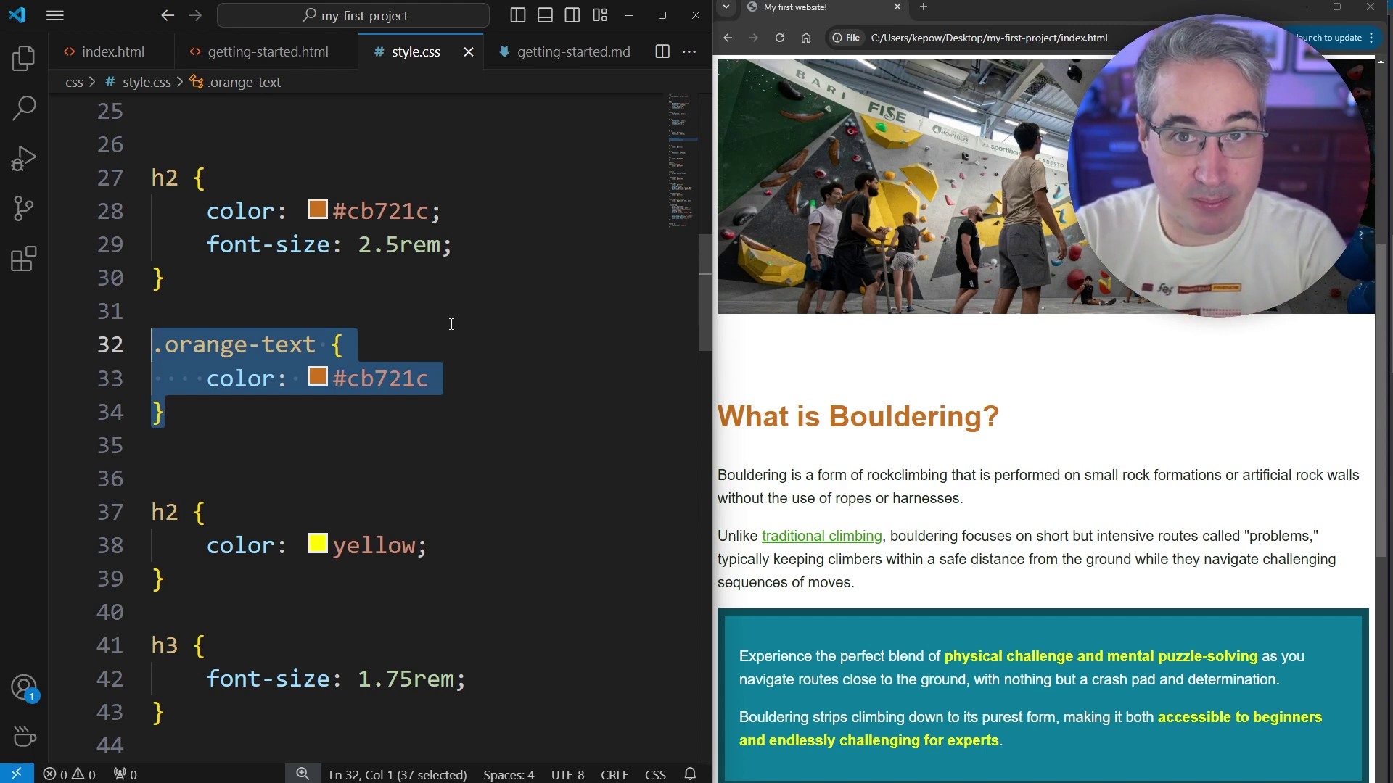
- Add a #purple { color: purple; } rule right after the first h2 rule
{"action": "left_click", "coordinate": [372, 438]}
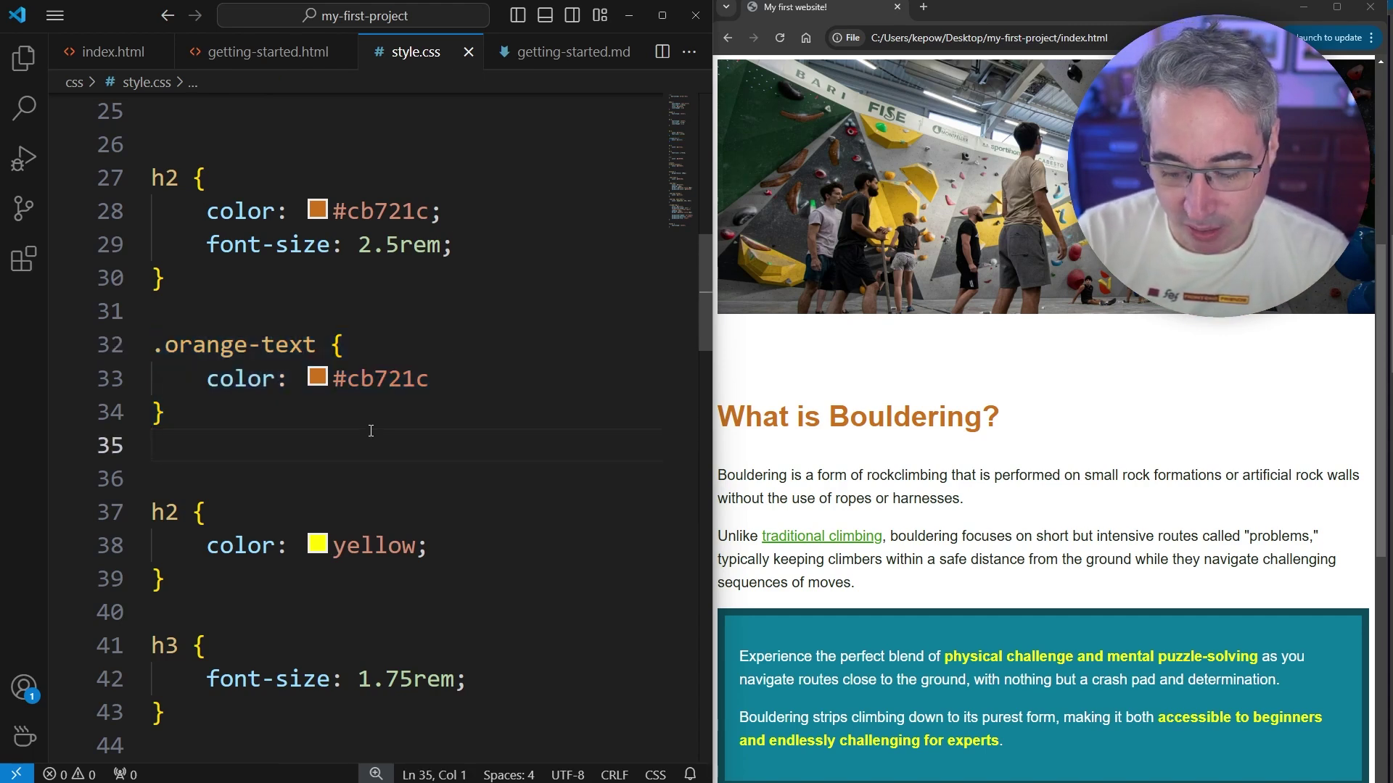
{"action": "key", "text": "Return"}
{"action": "type", "text": "#"}
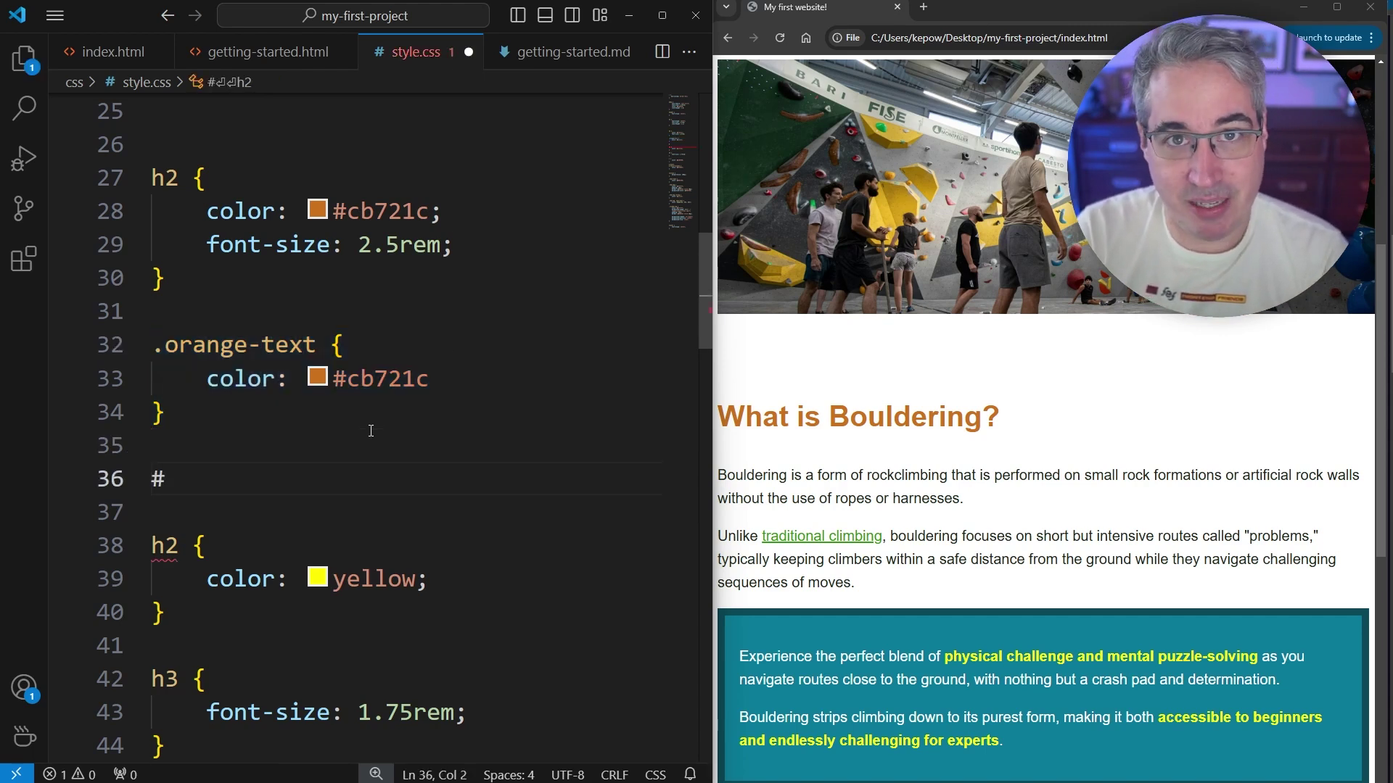
{"action": "key", "text": "BackSpace"}
{"action": "key", "text": "BackSpace"}
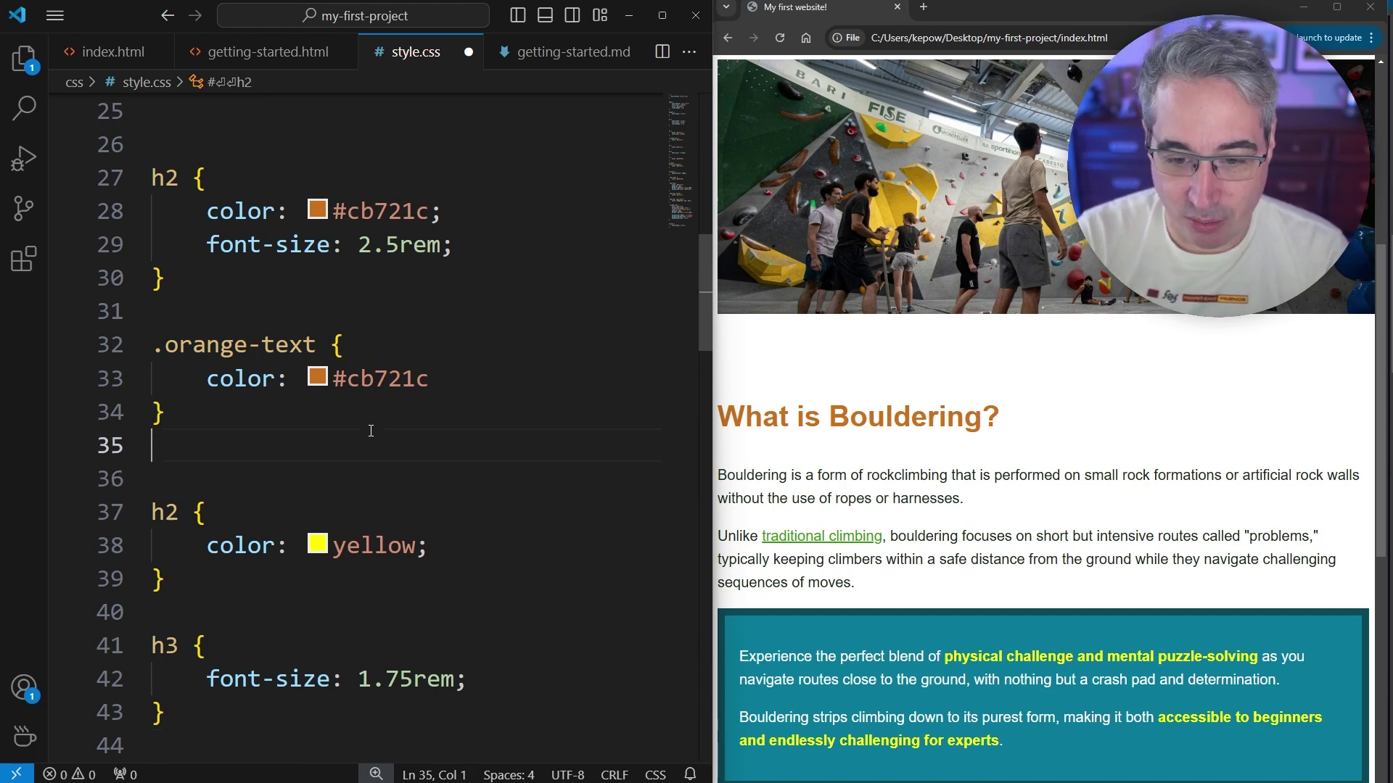
{"action": "key", "text": "BackSpace"}
{"action": "left_click", "coordinate": [196, 280]}
{"action": "key", "text": "Return"}
{"action": "key", "text": "Return"}
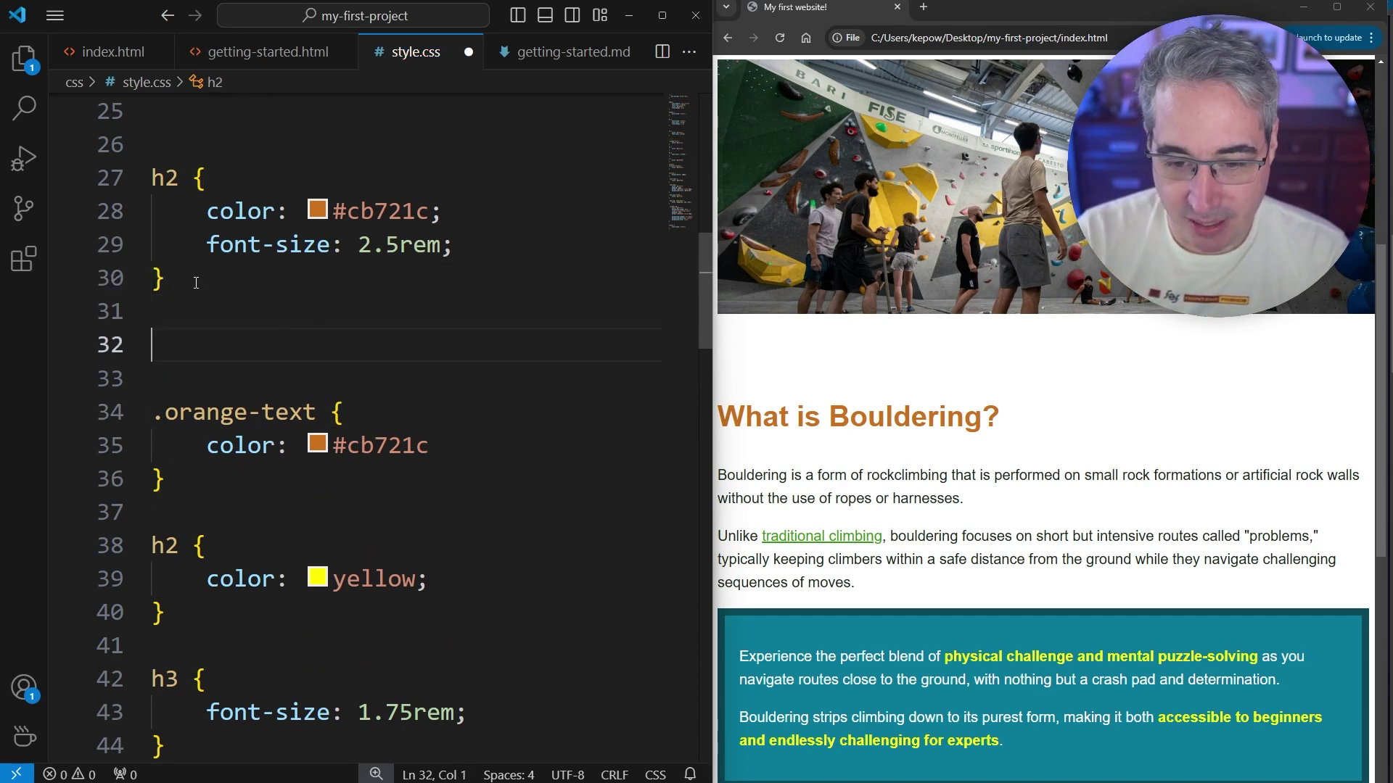
{"action": "type", "text": "#ple {"}
{"action": "key", "text": "Return"}
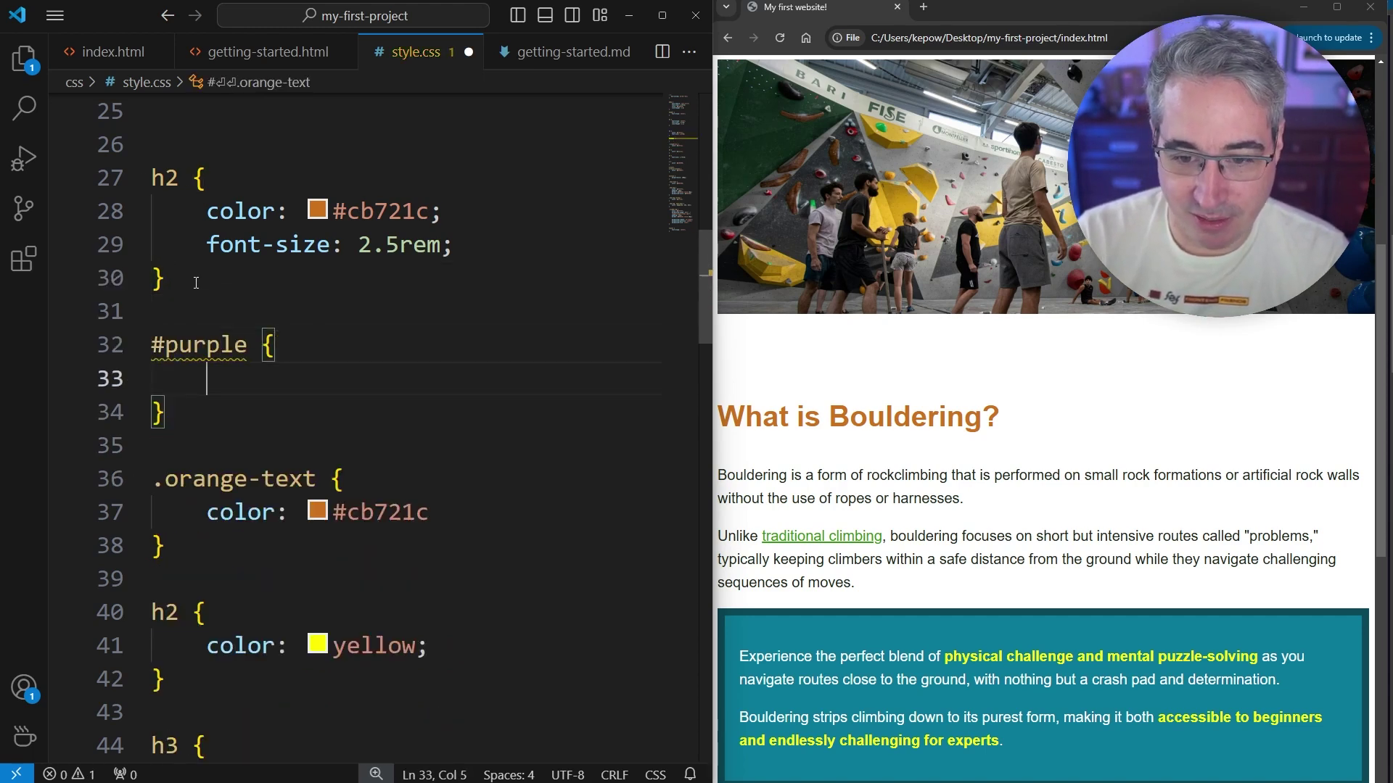
{"action": "type", "text": "color"}
{"action": "key", "text": "Return"}
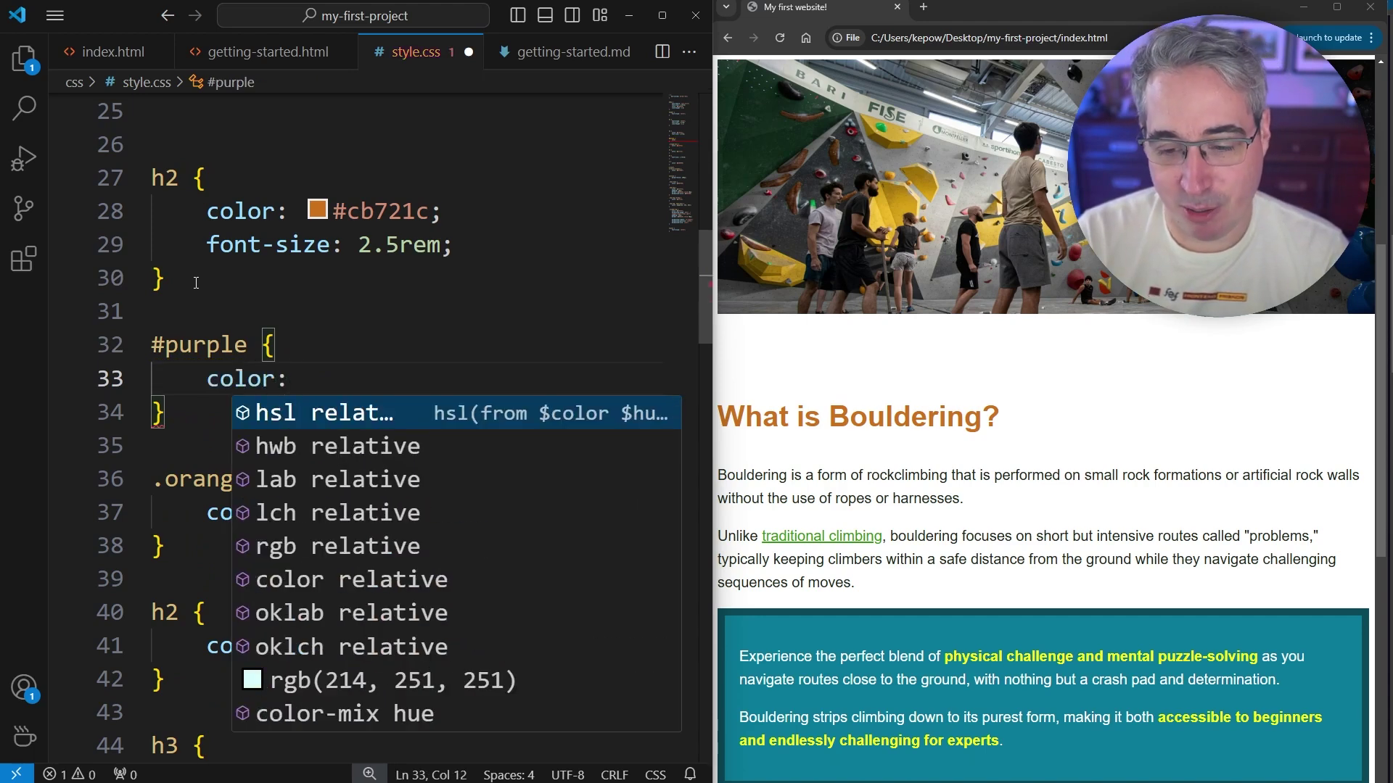
{"action": "type", "text": "purple;"}
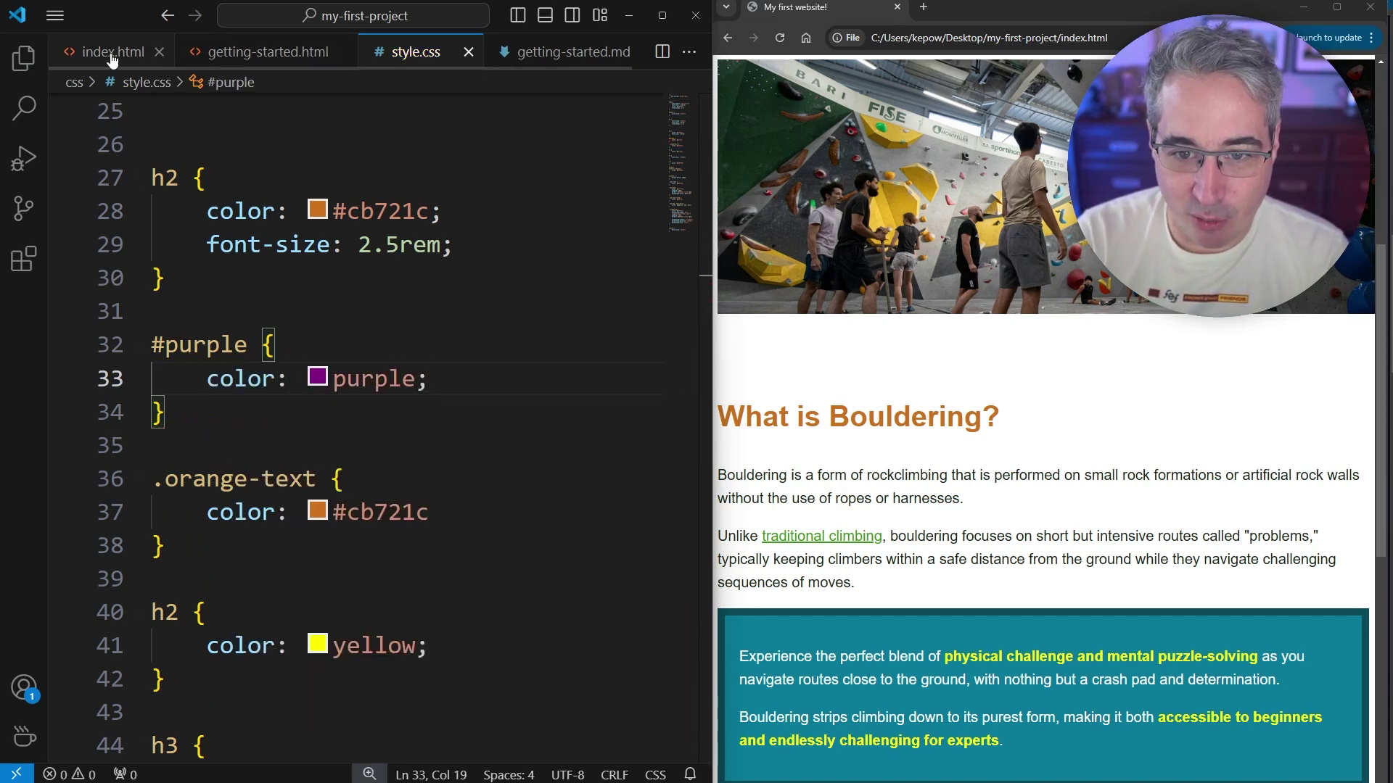
- Add id="purple" to the 'What is Bouldering?' h2 and reload the preview
{"action": "left_click", "coordinate": [110, 51]}
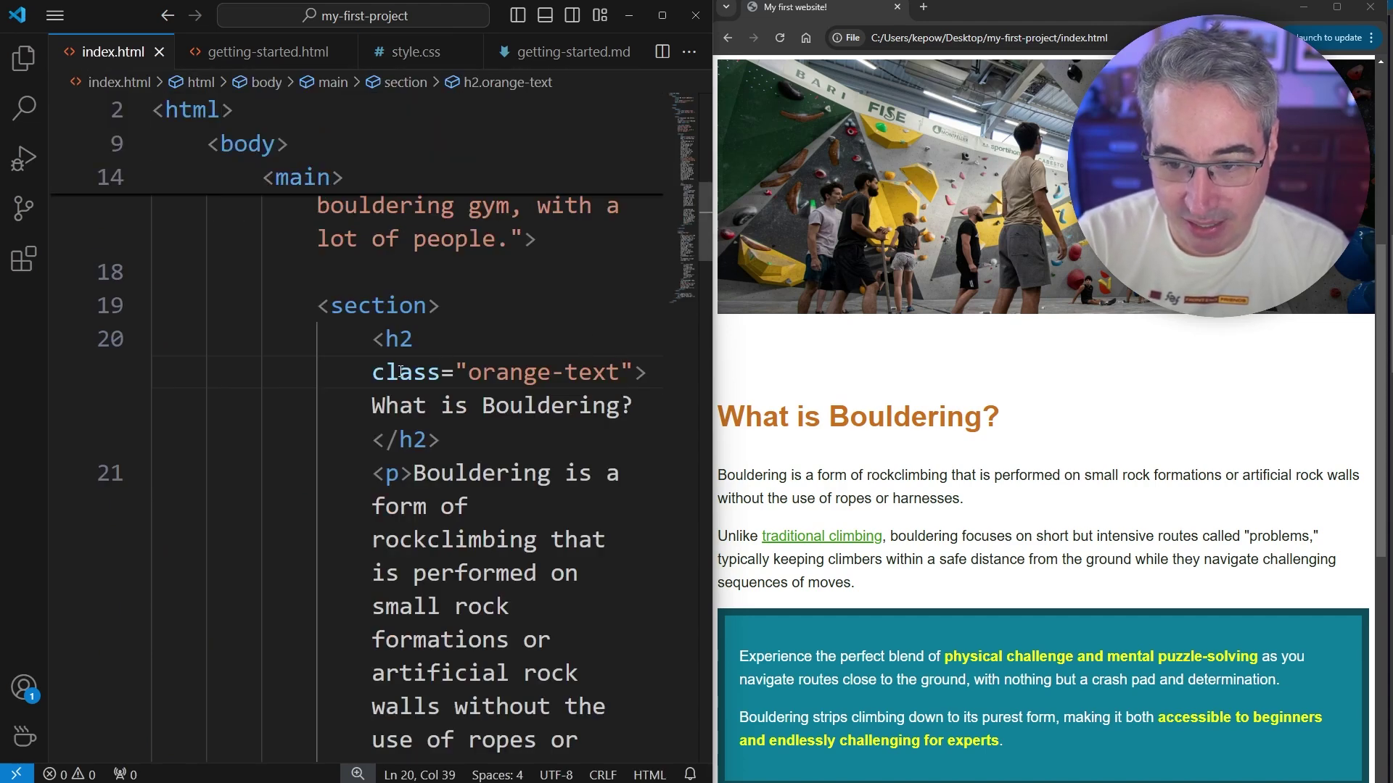
{"action": "left_click", "coordinate": [460, 449]}
{"action": "left_click", "coordinate": [324, 572]}
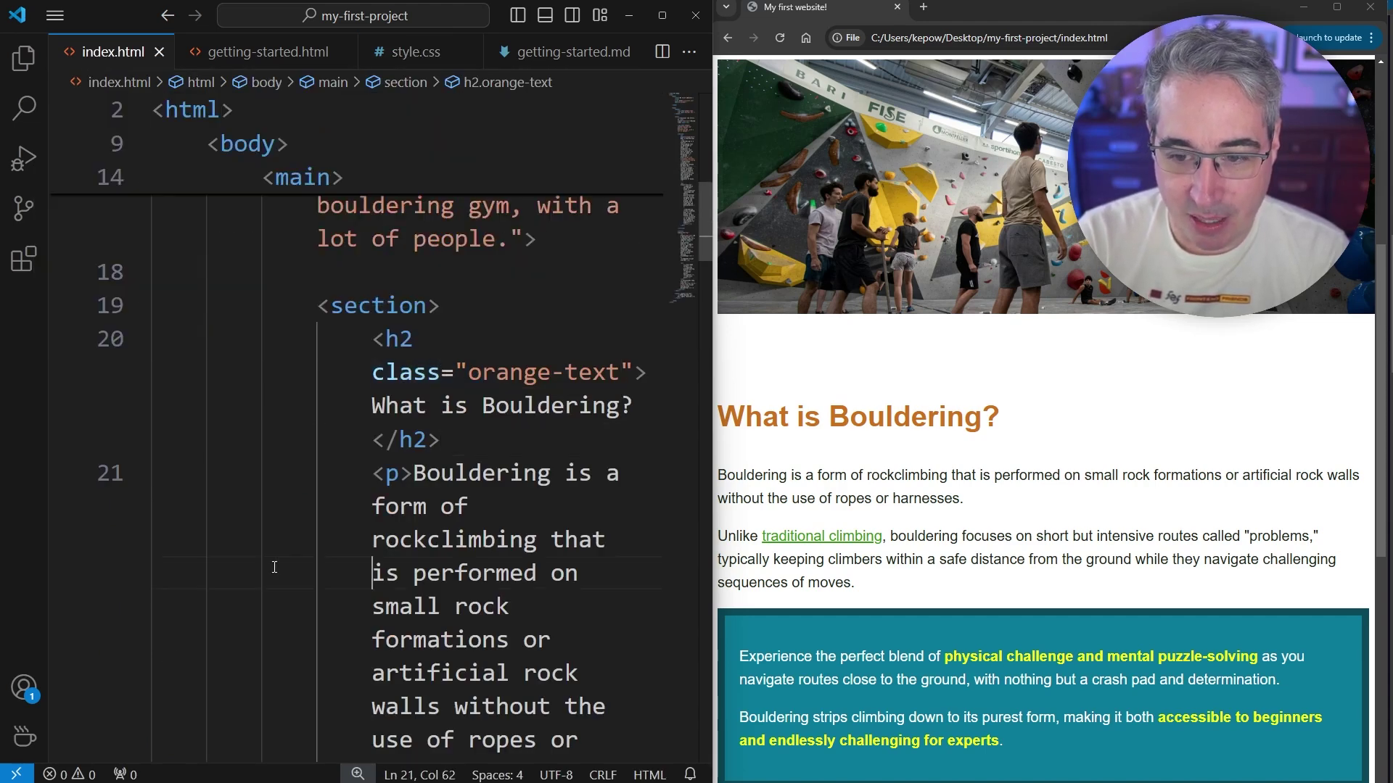
{"action": "key", "text": "Return"}
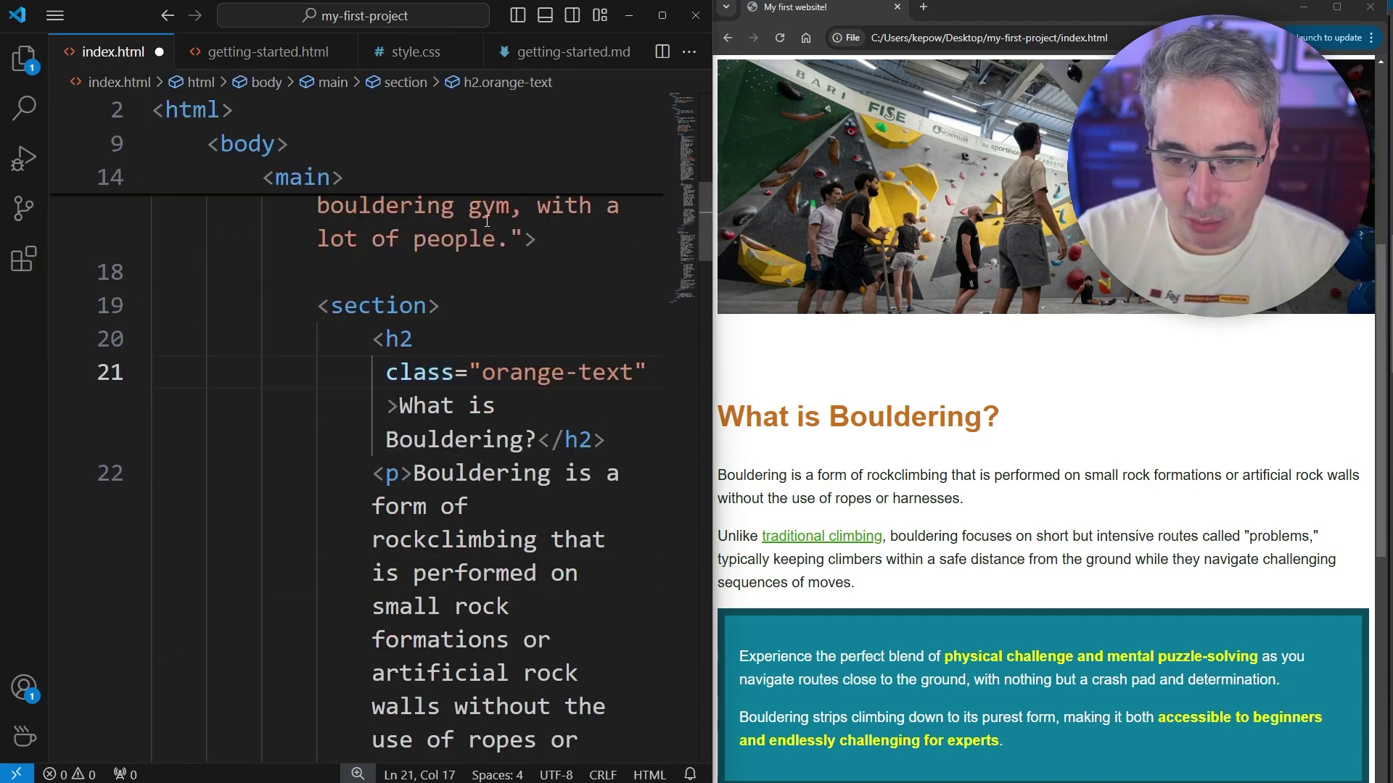
{"action": "type", "text": "id"}
{"action": "key", "text": "Return"}
{"action": "type", "text": "purple"}
{"action": "left_click", "coordinate": [781, 37]}
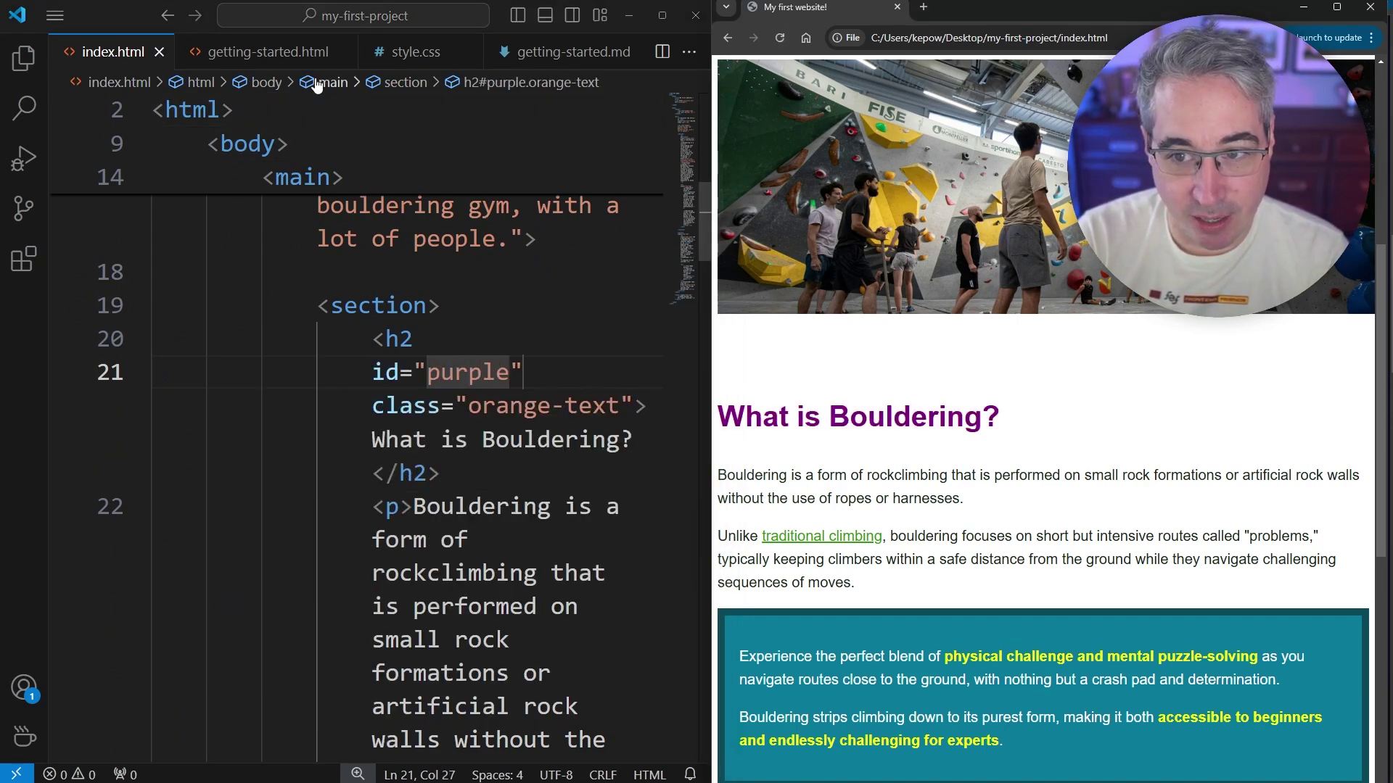
- Read the #purple (1,0,0) and h2 (0,0,1) specificities, then open the specificity calculator
{"action": "left_click", "coordinate": [408, 52]}
{"action": "left_click_drag", "start_coordinate": [152, 312], "coordinate": [259, 399]}
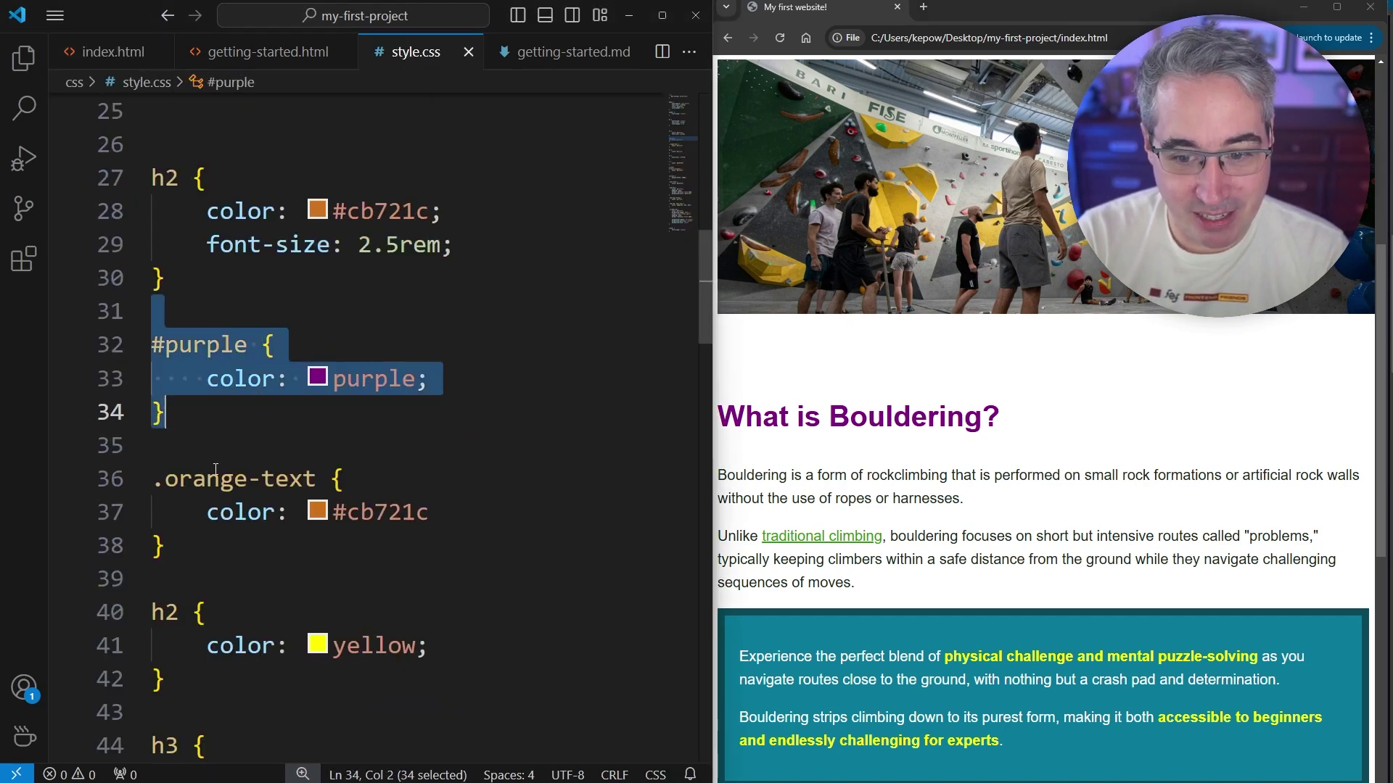
{"action": "mouse_move", "coordinate": [195, 448]}
{"action": "left_mouse_down"}
{"action": "mouse_move", "coordinate": [243, 557]}
{"action": "mouse_move", "coordinate": [248, 670]}
{"action": "left_mouse_up"}
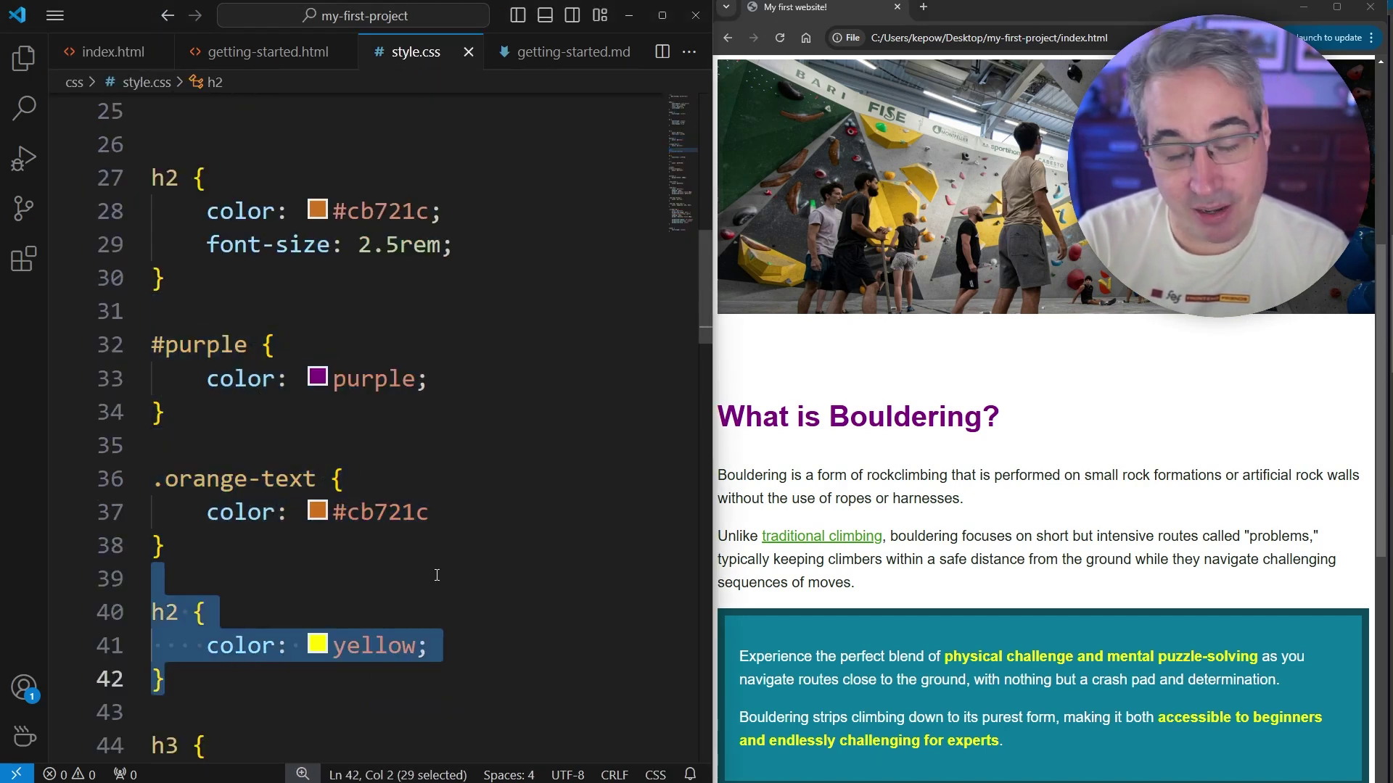
{"action": "left_click", "coordinate": [481, 566]}
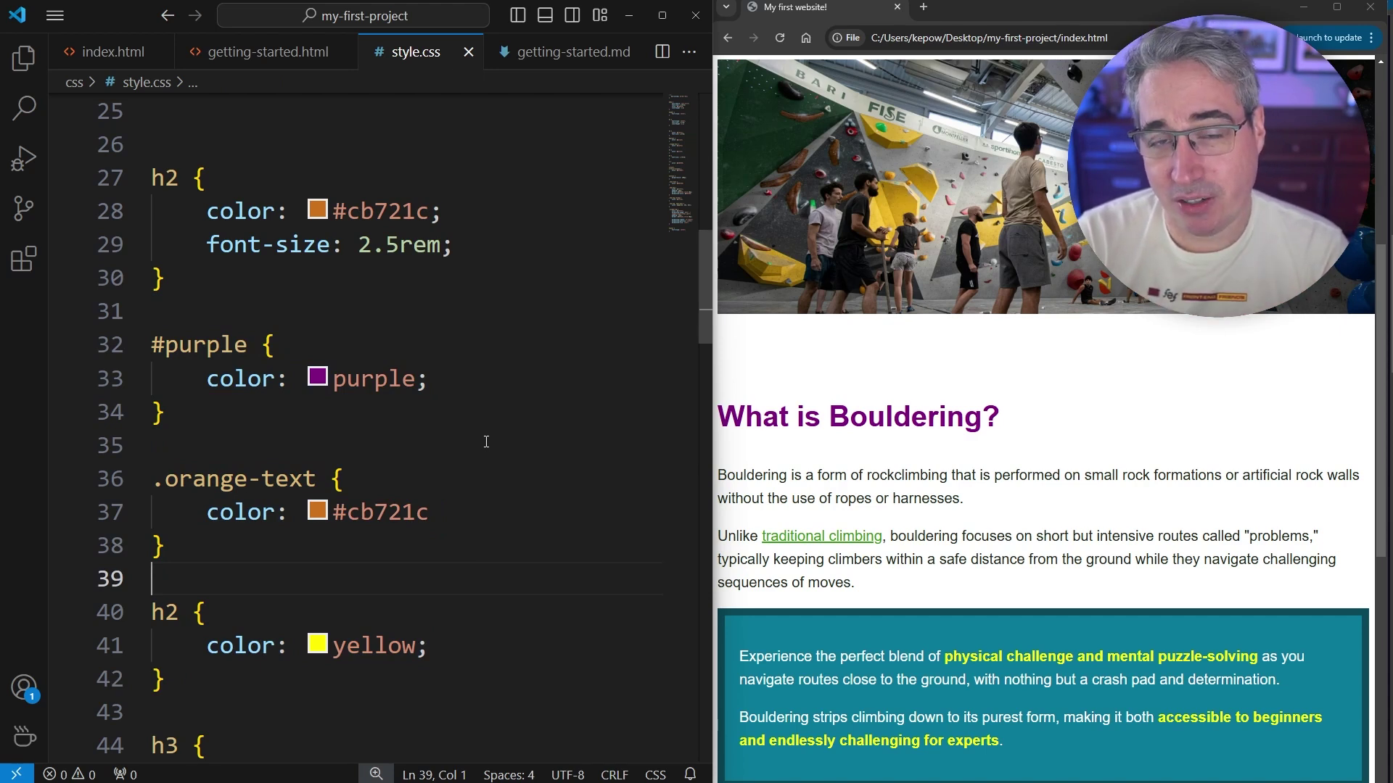
{"action": "left_click_drag", "start_coordinate": [174, 411], "coordinate": [152, 344]}
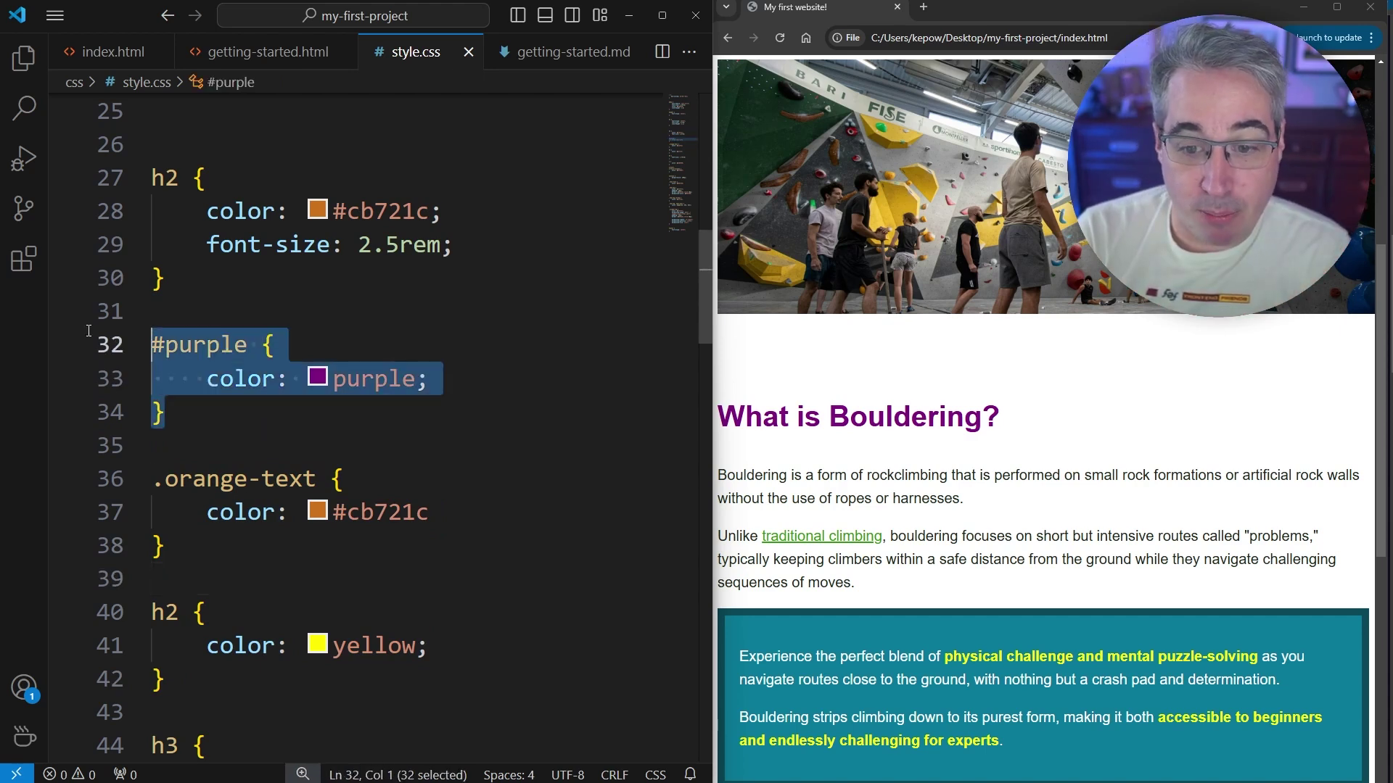
{"action": "left_click", "coordinate": [553, 251]}
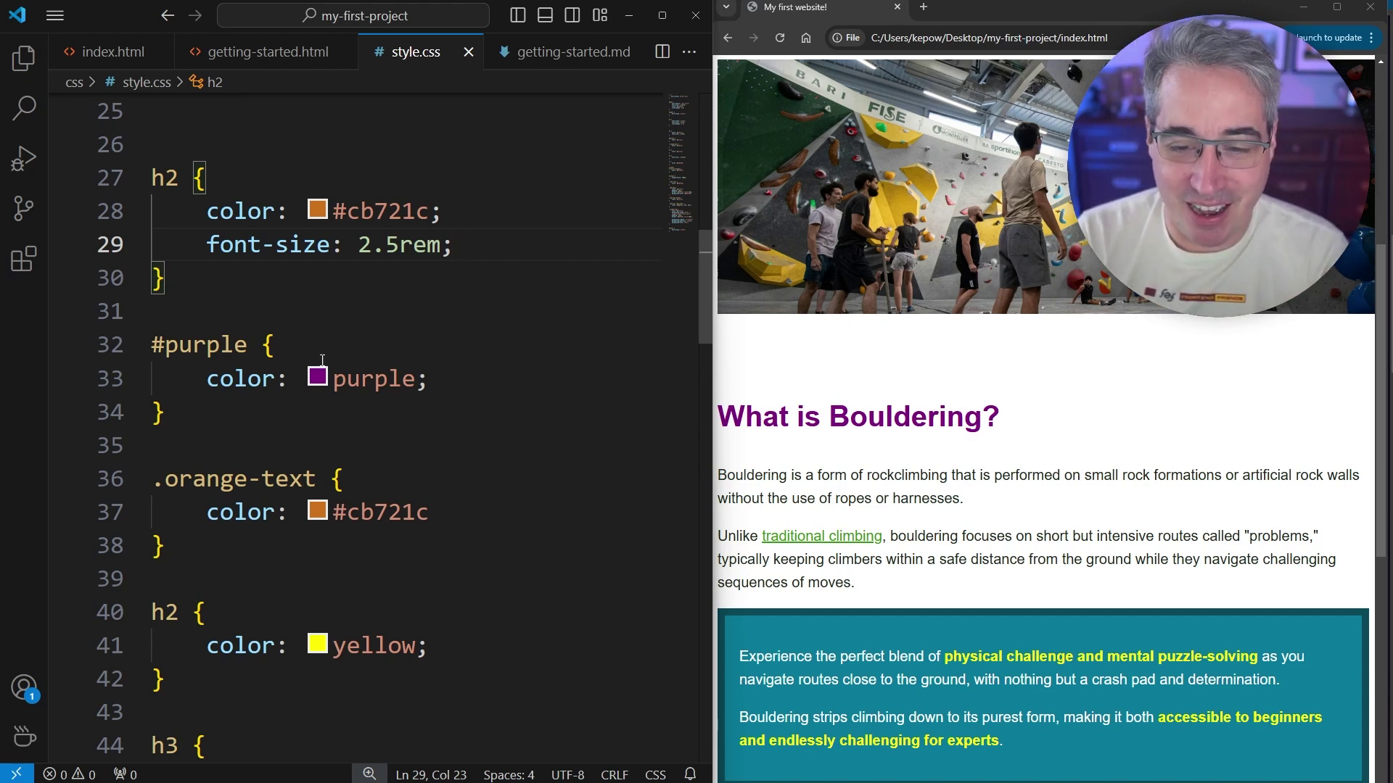
{"action": "mouse_move", "coordinate": [201, 345]}
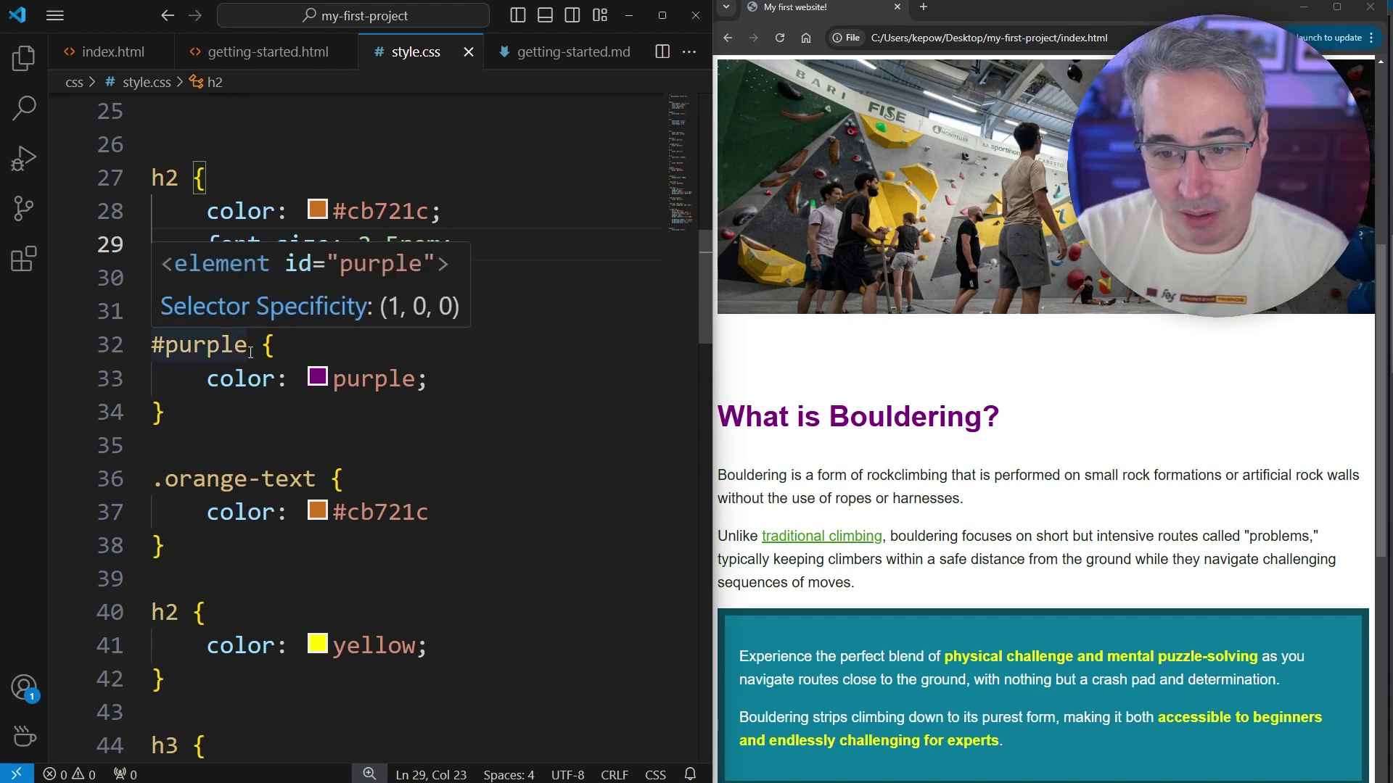
{"action": "key", "text": "Down"}
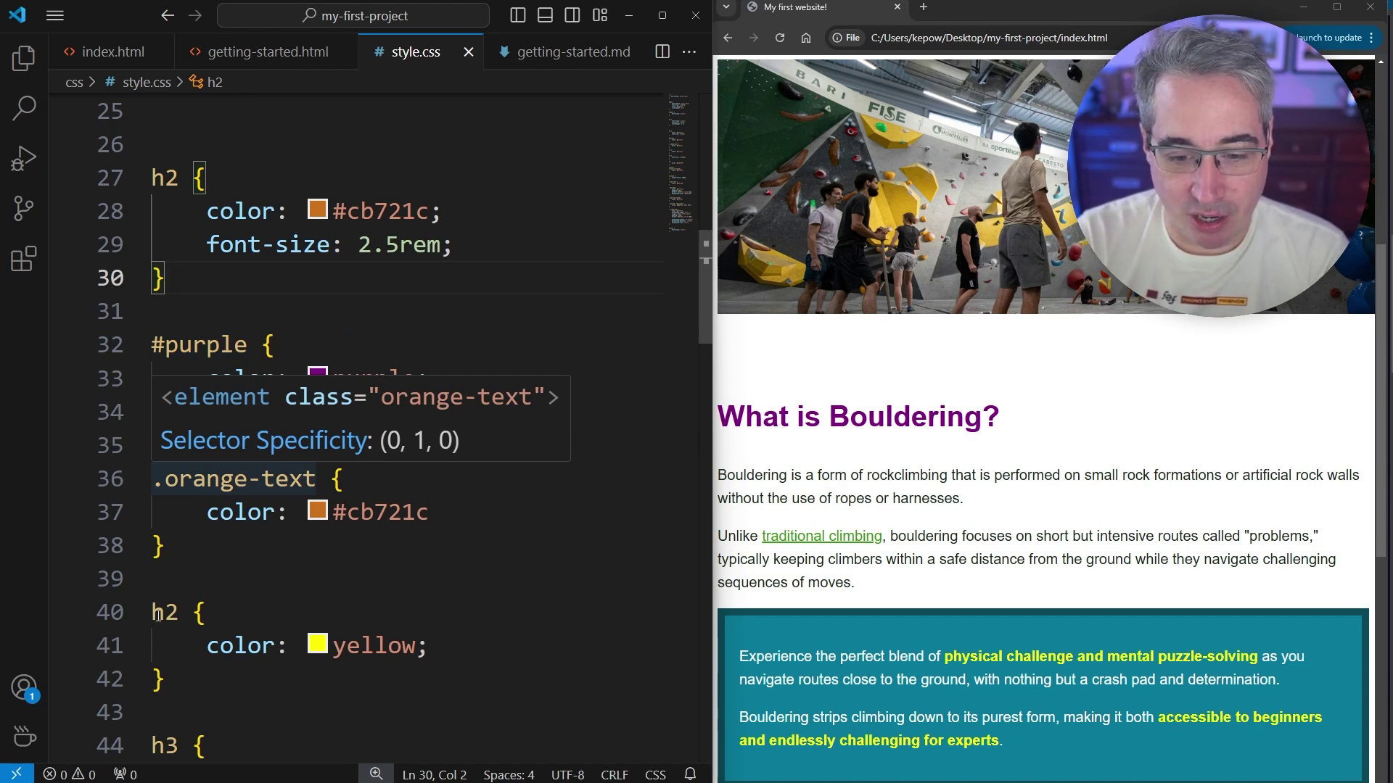
{"action": "mouse_move", "coordinate": [164, 613]}
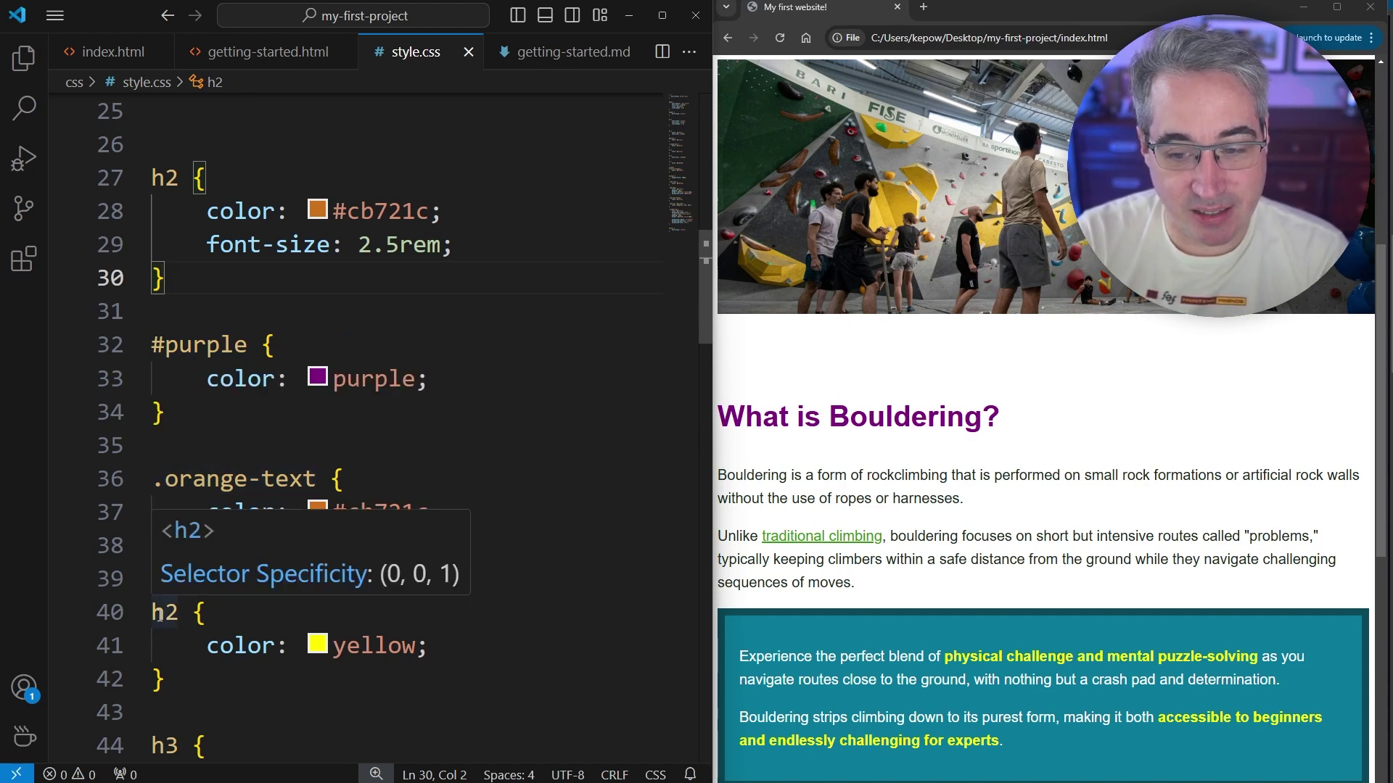
{"action": "left_click", "coordinate": [264, 573]}
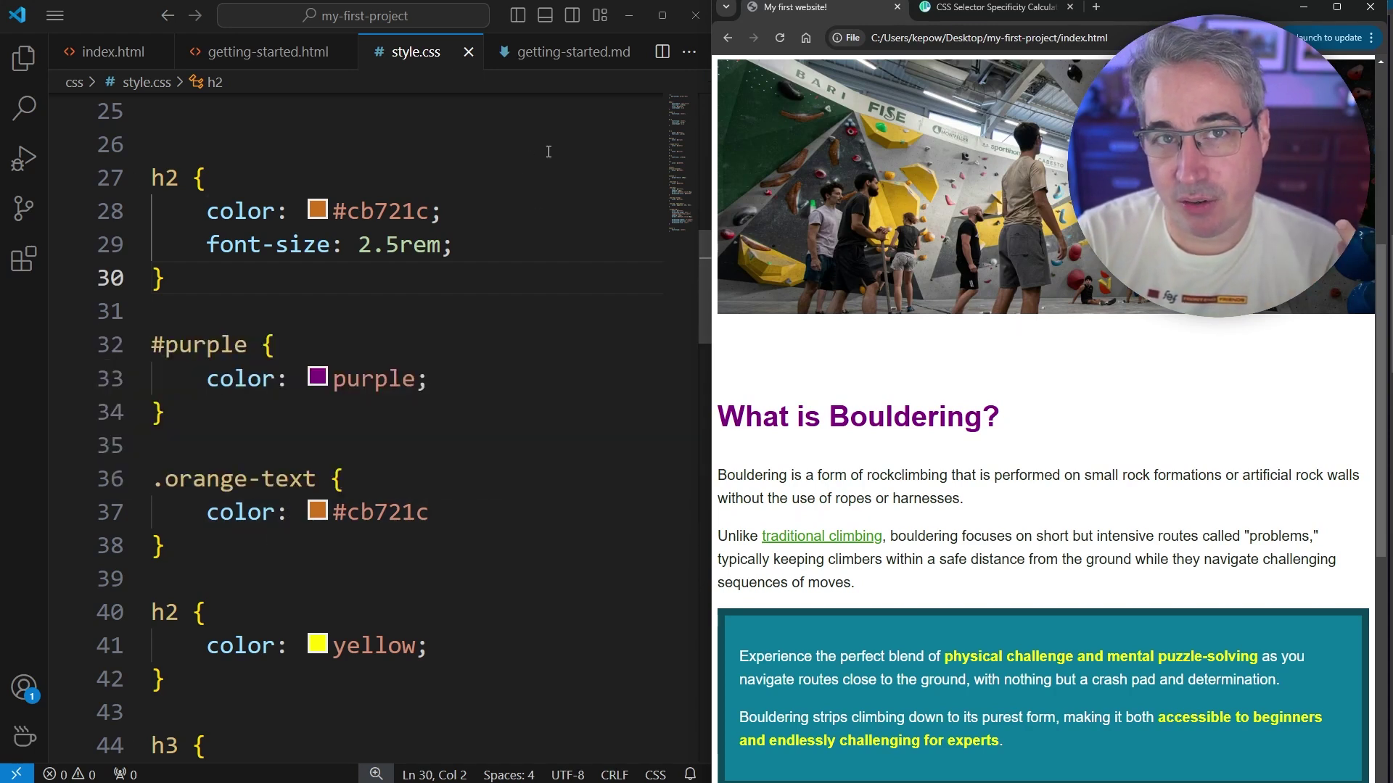
{"action": "scroll", "coordinate": [518, 178], "scroll_direction": "down", "scroll_amount": 1}
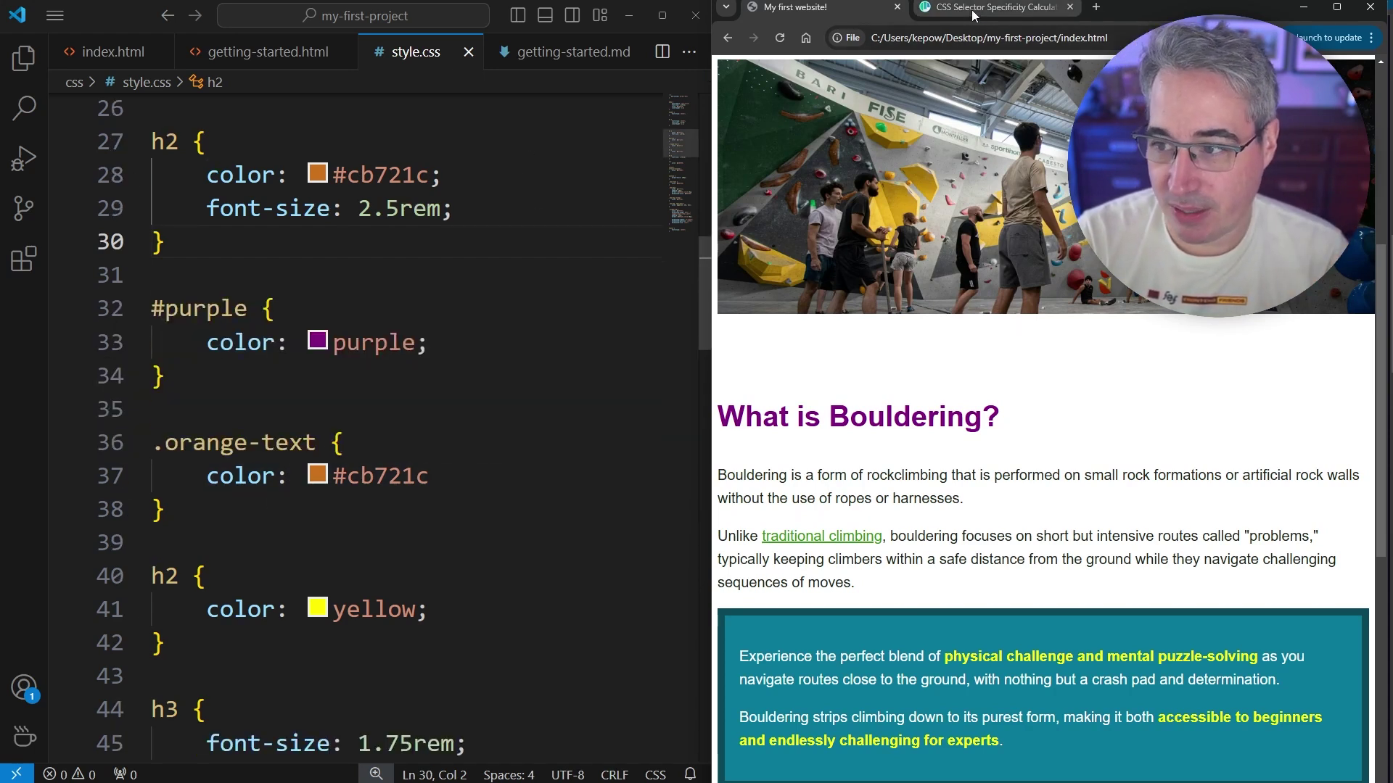
- Score h2, .orange-text, #purple, .orange and h1 in the calculator, ending with h1 at 0,0,1
{"action": "left_click", "coordinate": [979, 8]}
{"action": "scroll", "coordinate": [974, 403], "scroll_direction": "down", "scroll_amount": 2}
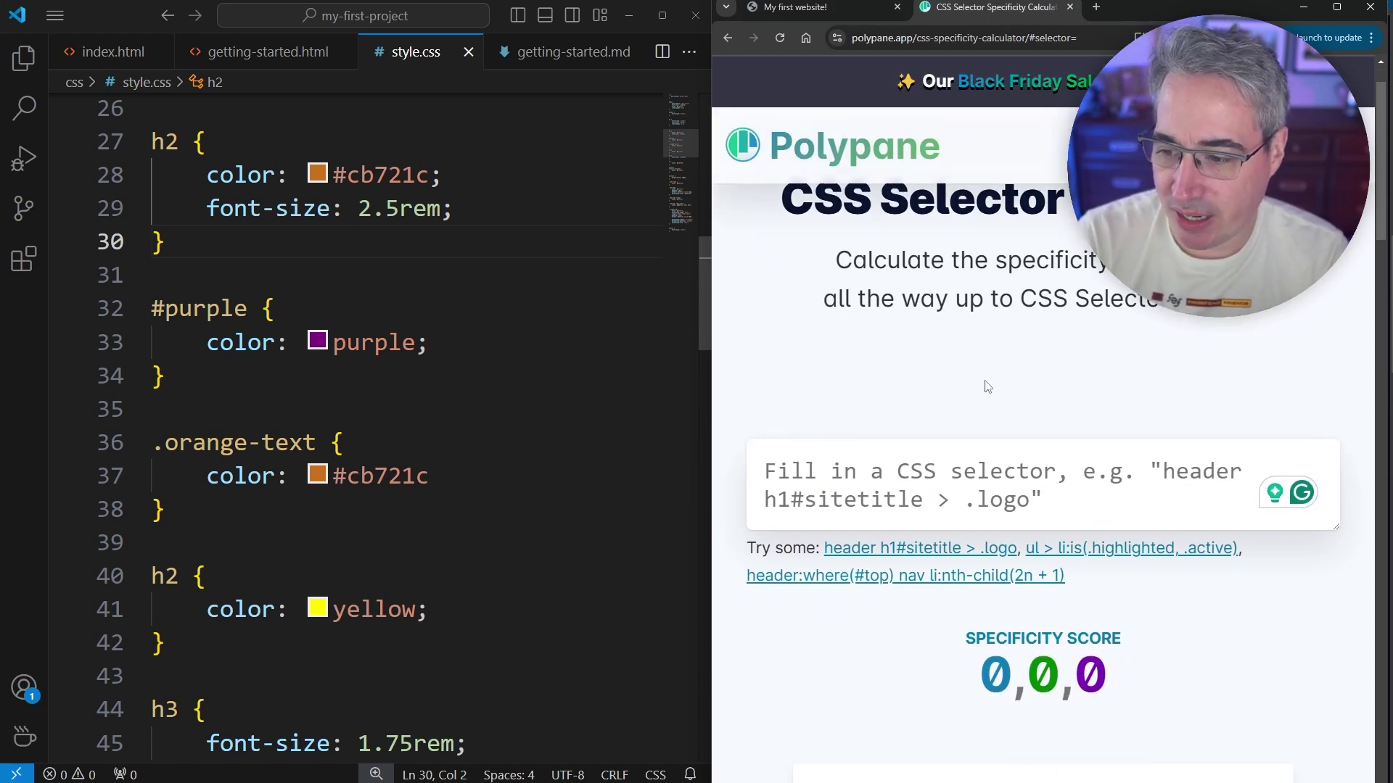
{"action": "scroll", "coordinate": [983, 354], "scroll_direction": "up", "scroll_amount": 1}
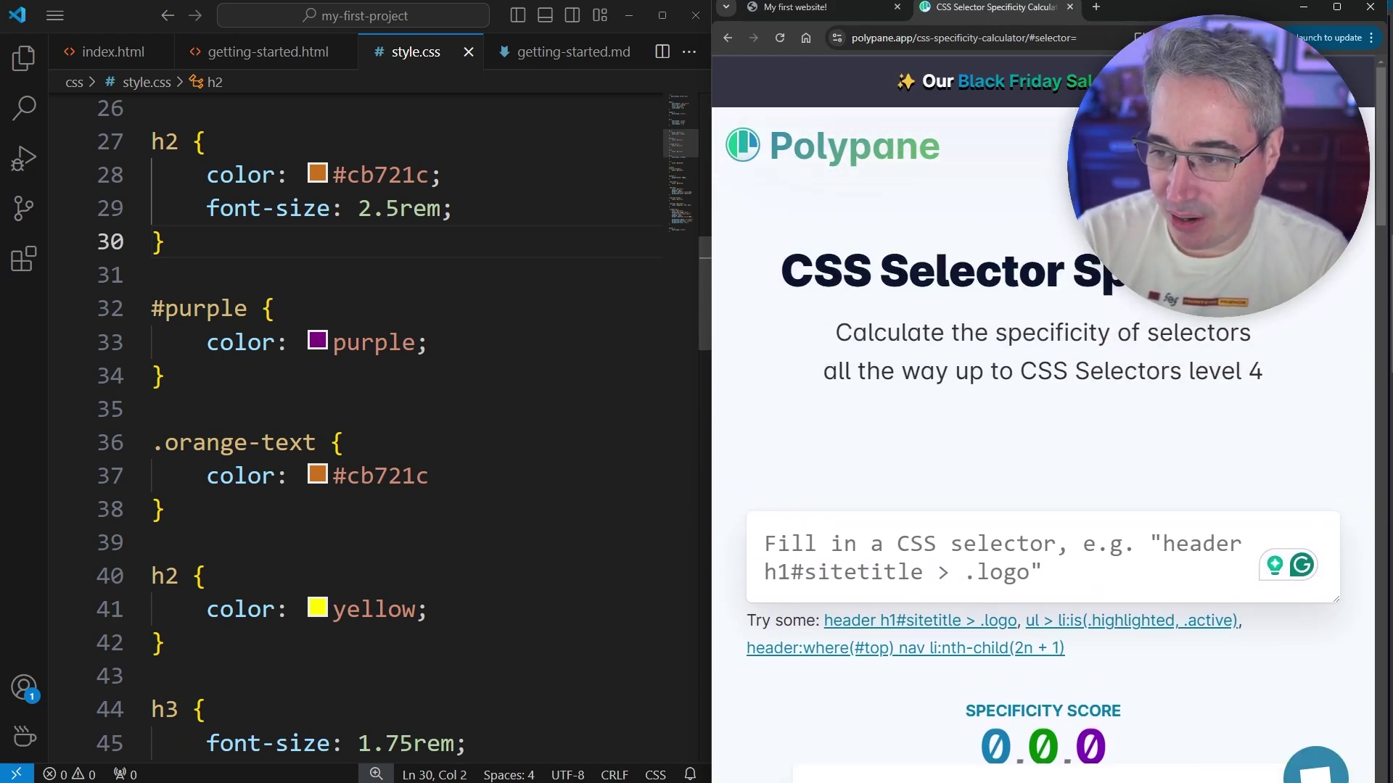
{"action": "left_click_drag", "start_coordinate": [910, 281], "coordinate": [1153, 286]}
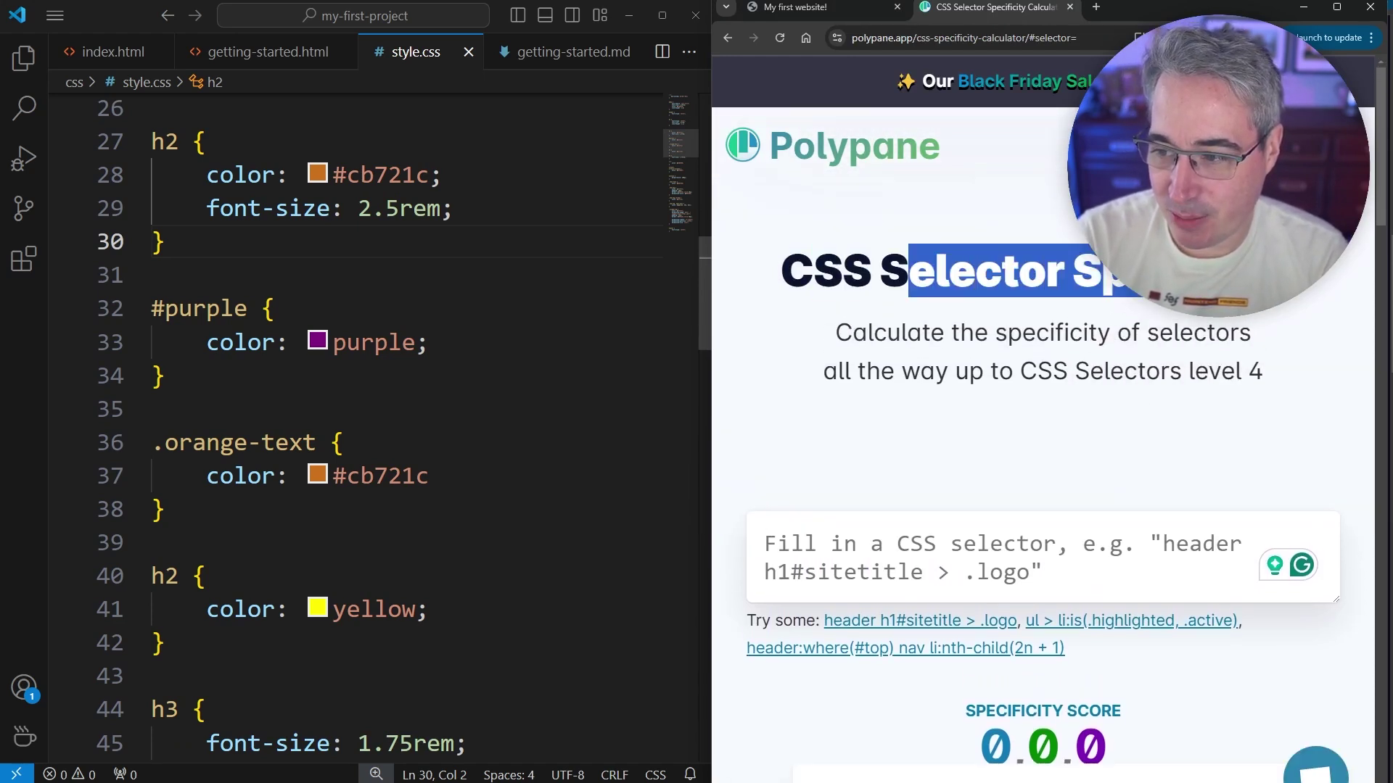
{"action": "scroll", "coordinate": [954, 329], "scroll_direction": "down", "scroll_amount": 3}
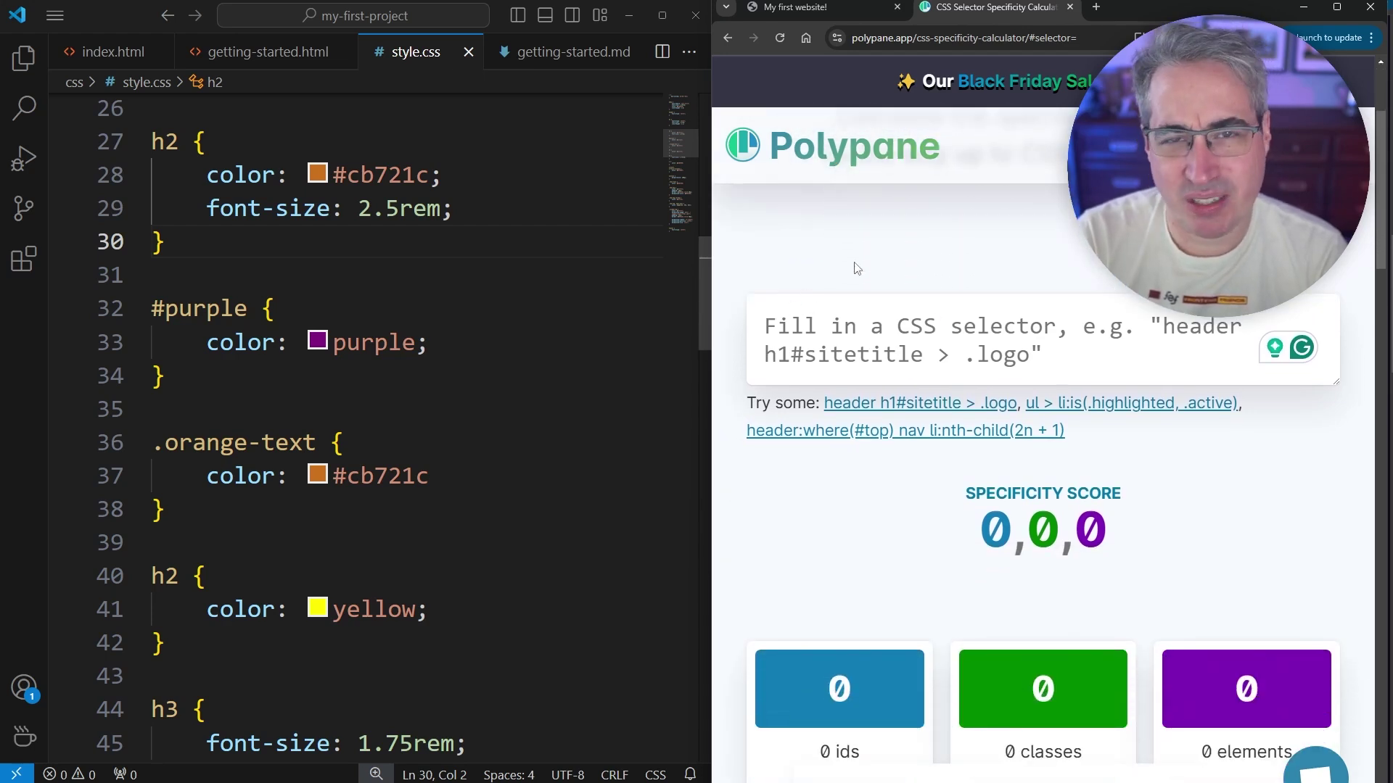
{"action": "scroll", "coordinate": [833, 261], "scroll_direction": "down", "scroll_amount": 1}
{"action": "scroll", "coordinate": [860, 359], "scroll_direction": "up", "scroll_amount": 1}
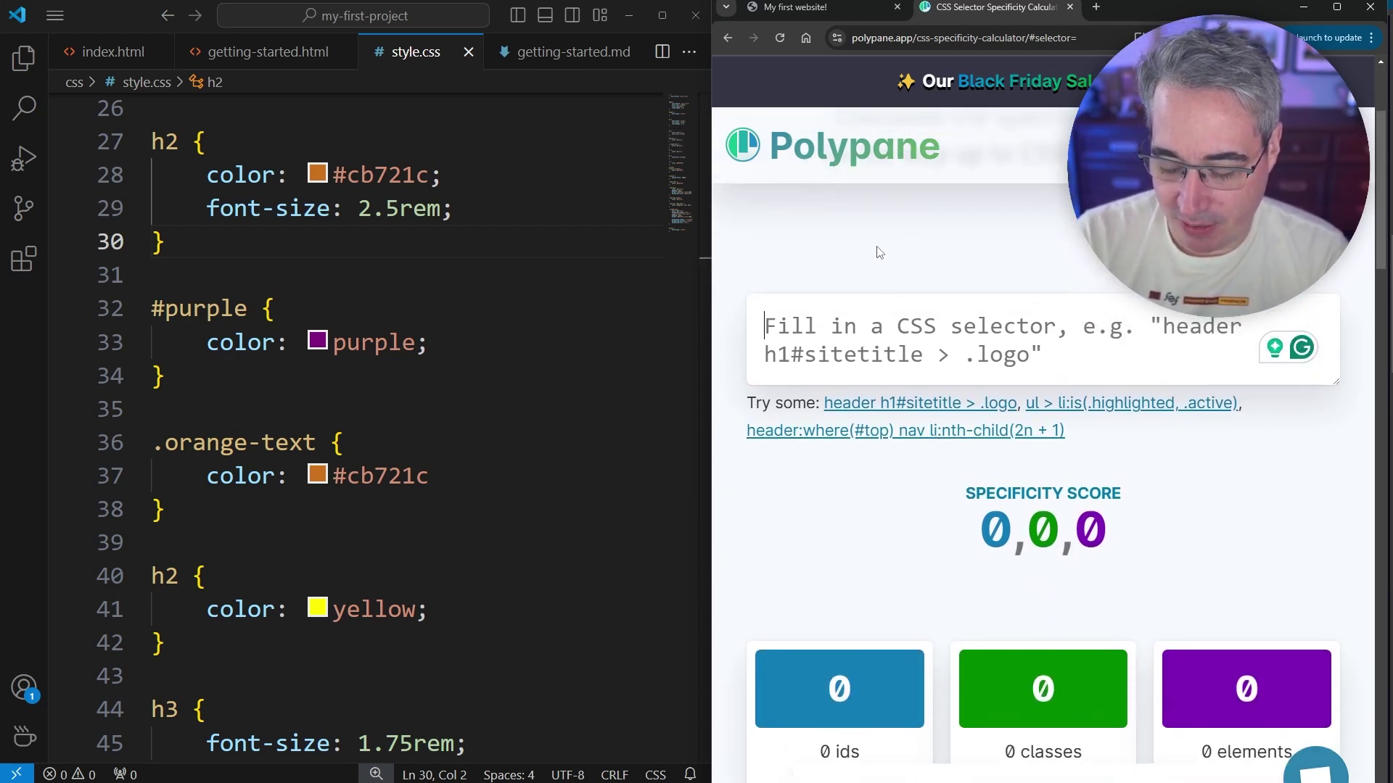
{"action": "type", "text": "h2"}
{"action": "scroll", "coordinate": [1326, 434], "scroll_direction": "down", "scroll_amount": 1}
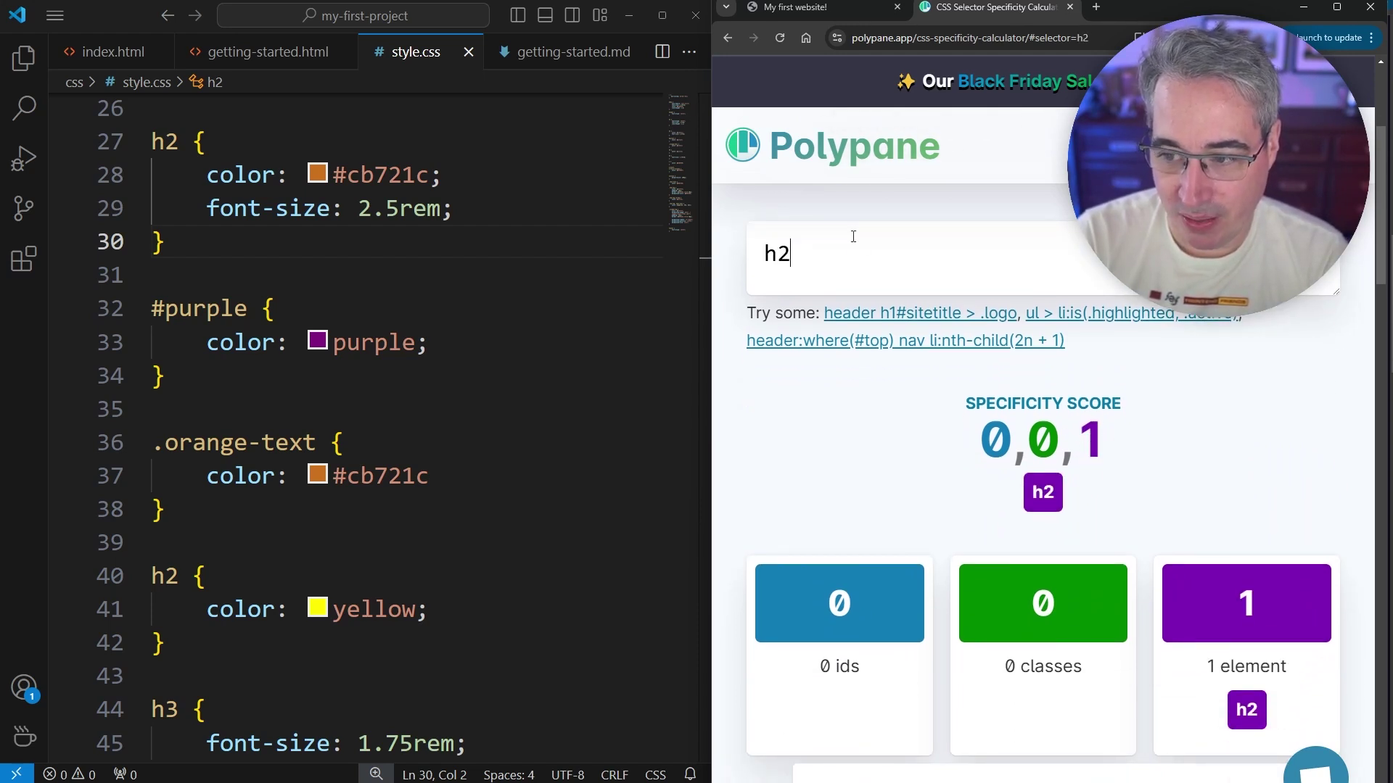
{"action": "left_click_drag", "start_coordinate": [854, 246], "coordinate": [717, 260]}
{"action": "type", "text": ".orange-text"}
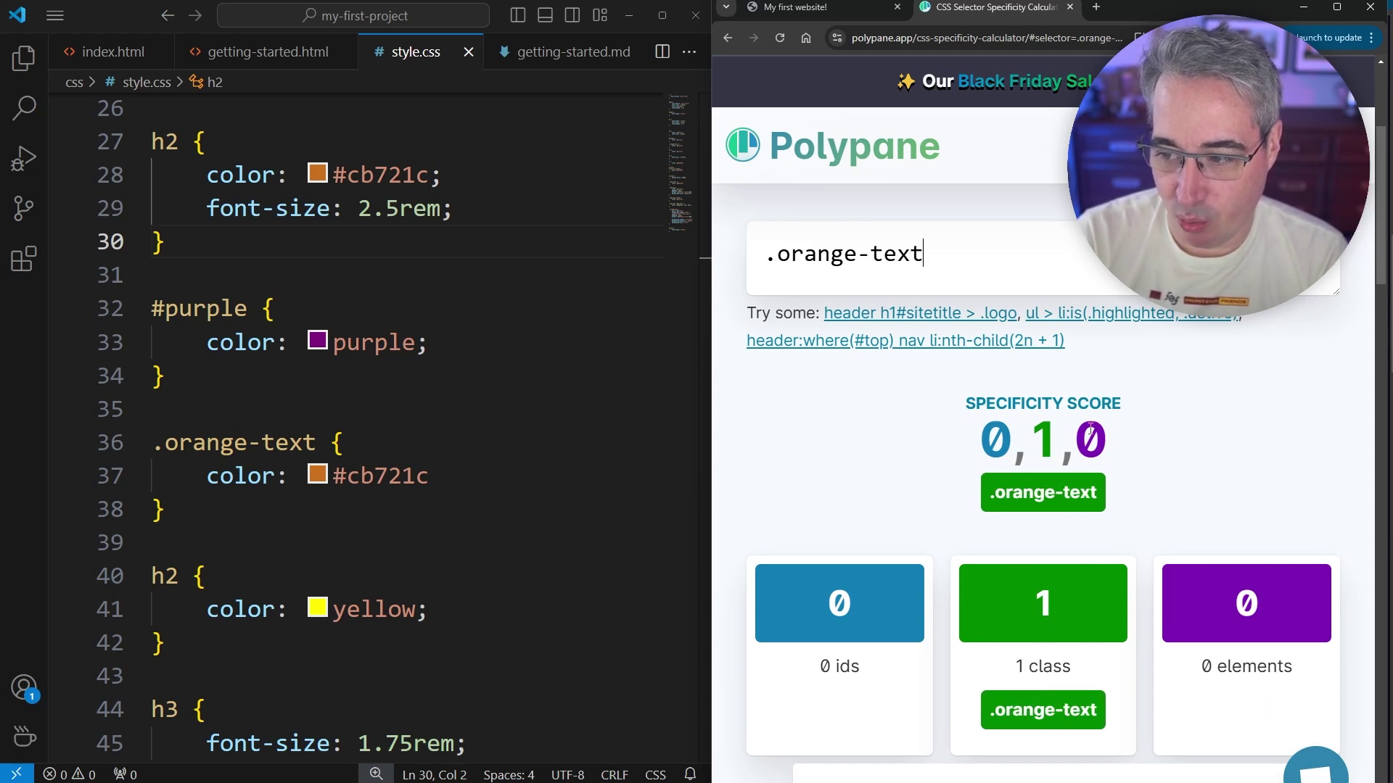
{"action": "left_click_drag", "start_coordinate": [943, 251], "coordinate": [663, 238]}
{"action": "key", "text": "BackSpace"}
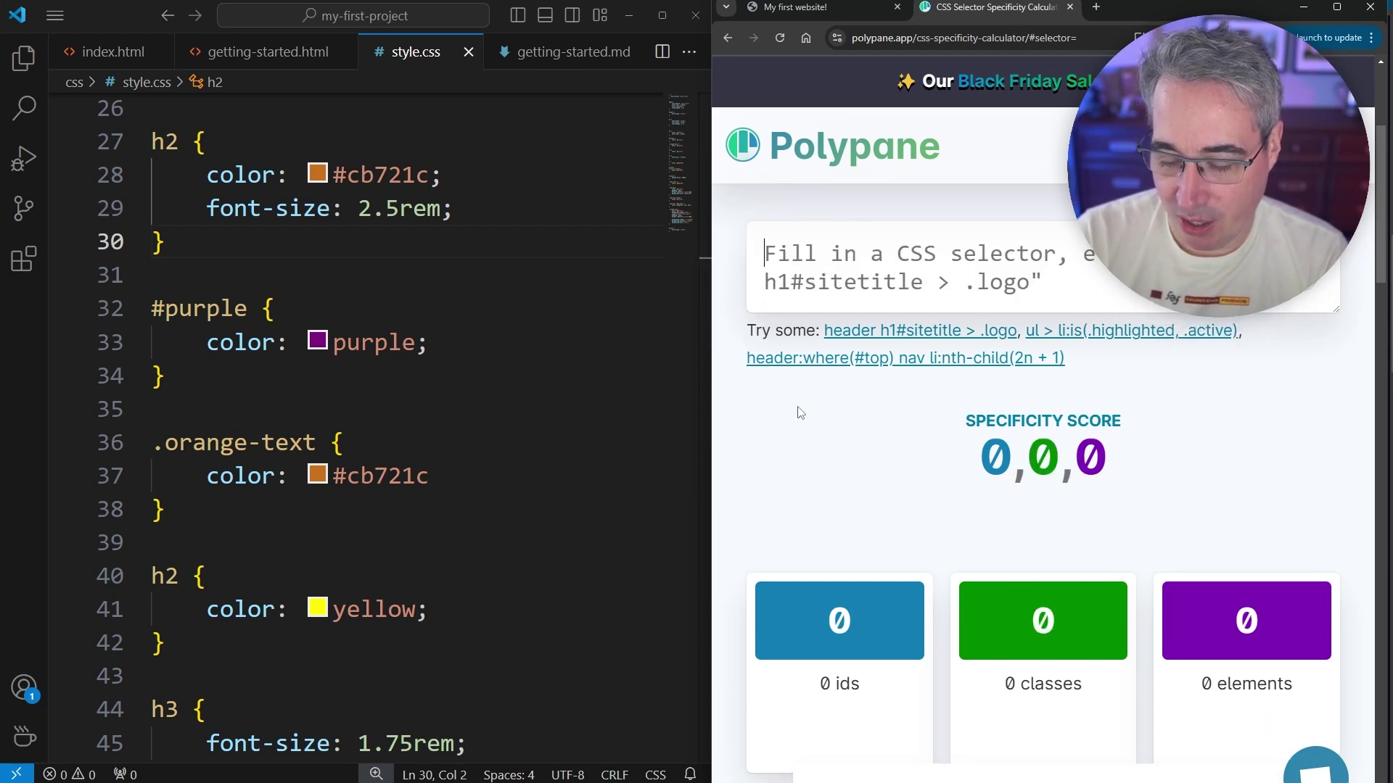
{"action": "type", "text": "#purple"}
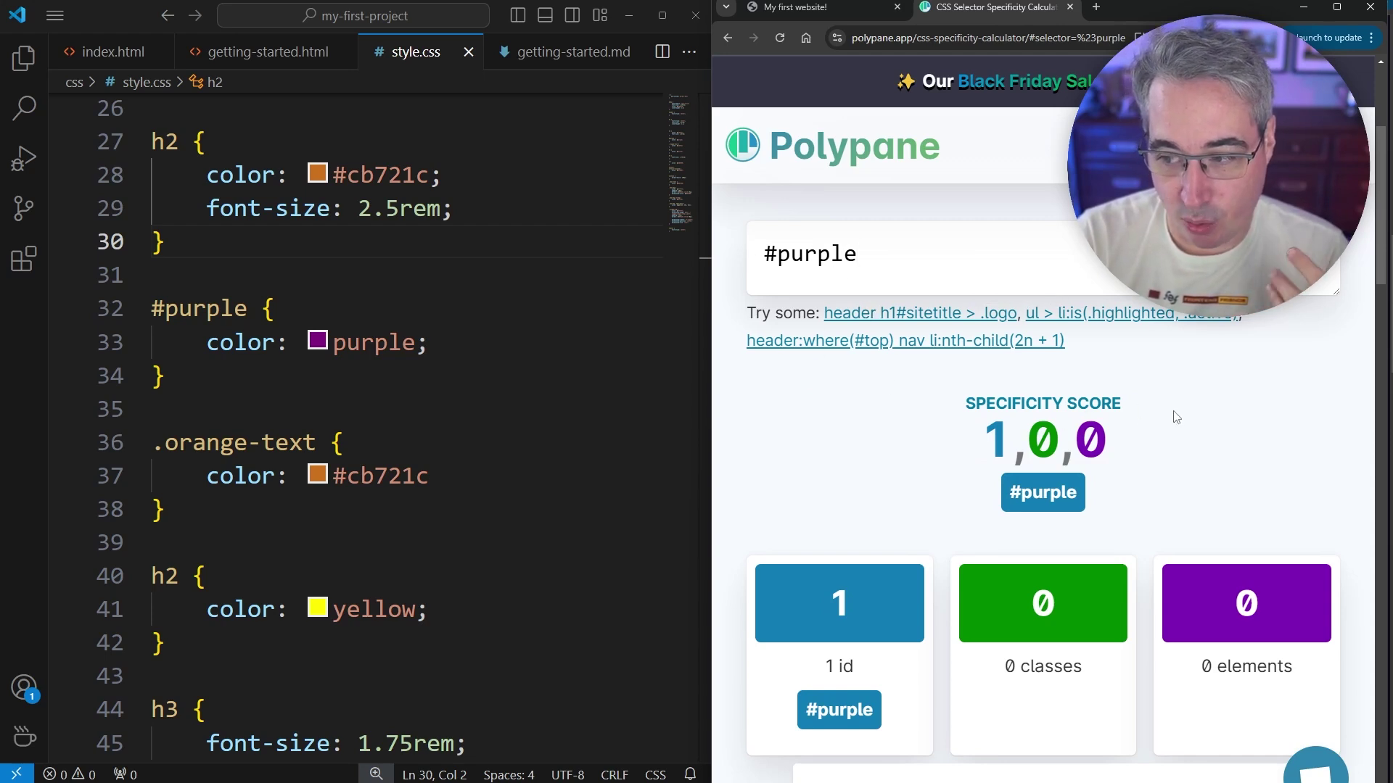
{"action": "key", "text": "ctrl+a"}
{"action": "type", "text": ".oran"}
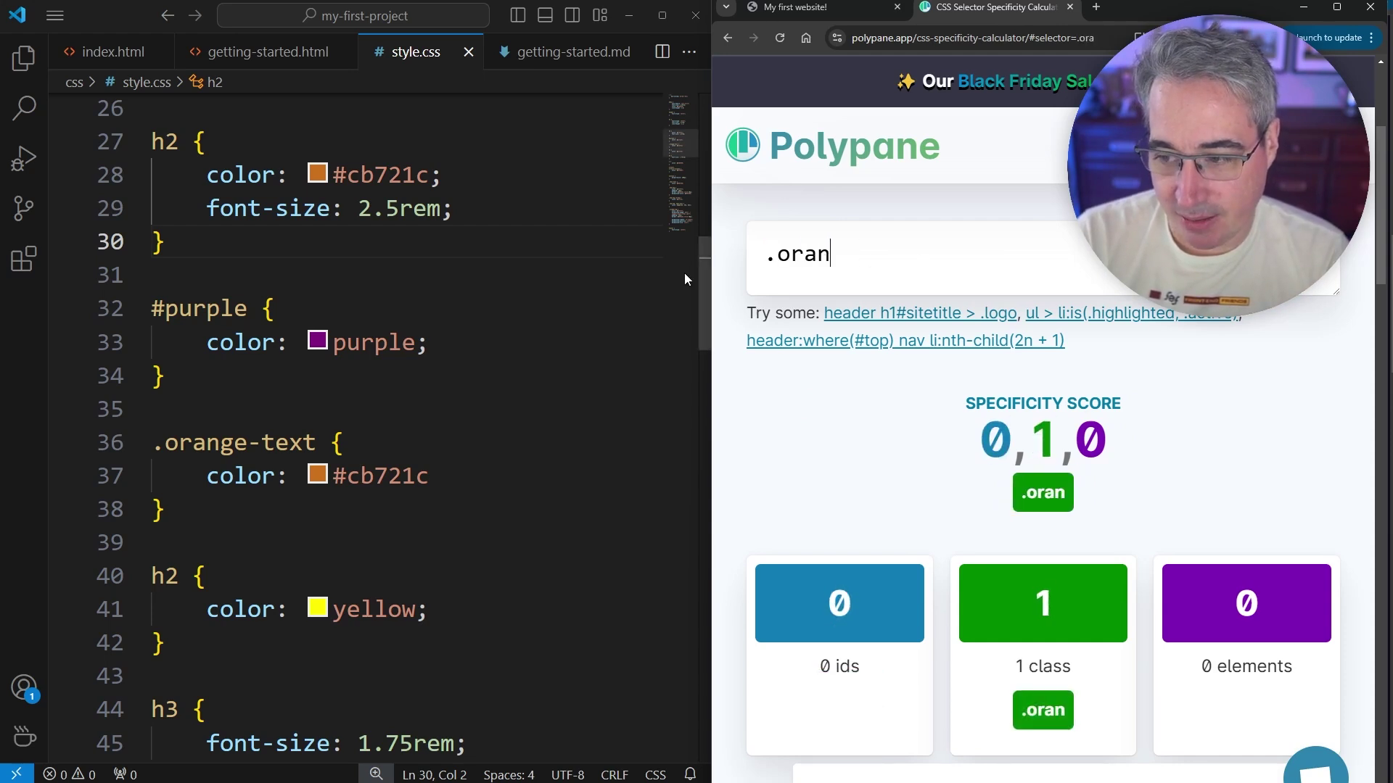
{"action": "type", "text": "ge"}
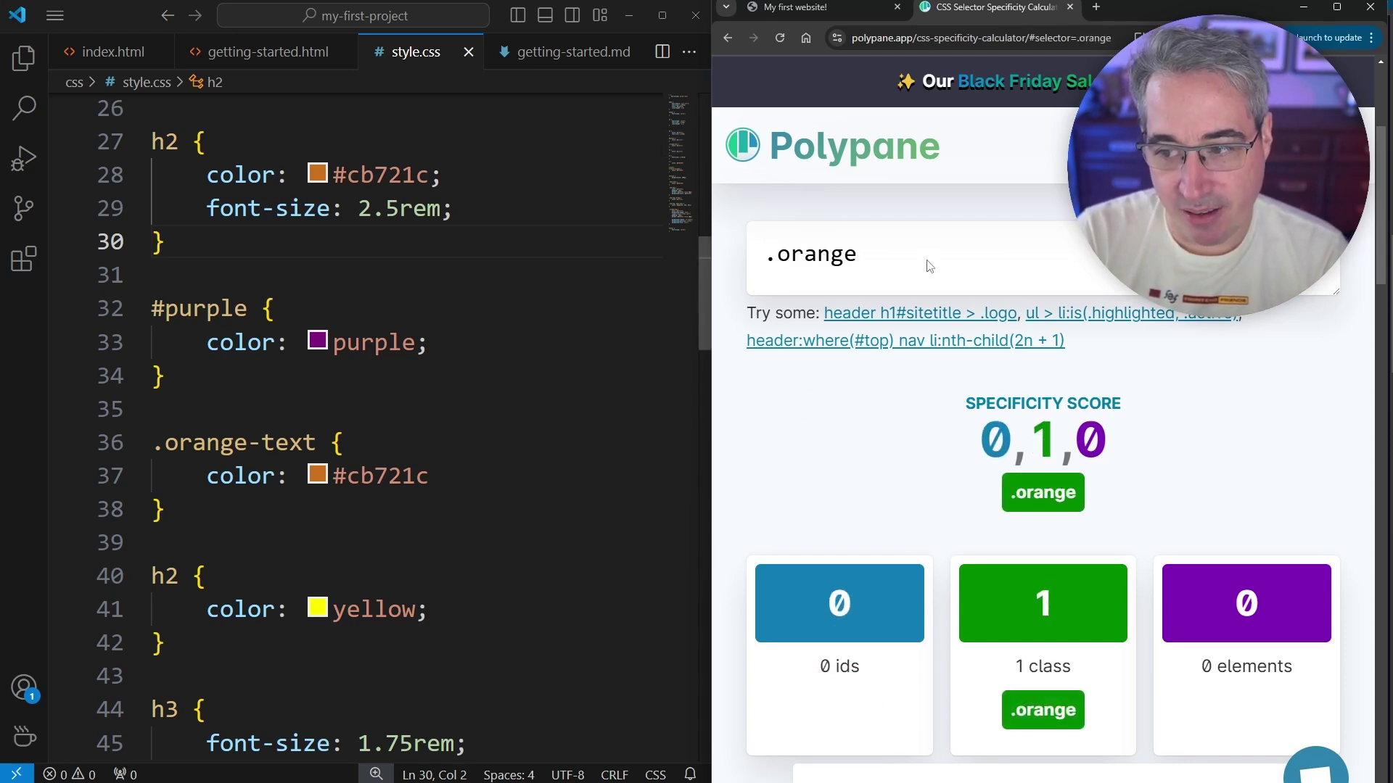
{"action": "key", "text": "ctrl+a"}
{"action": "type", "text": "h1"}
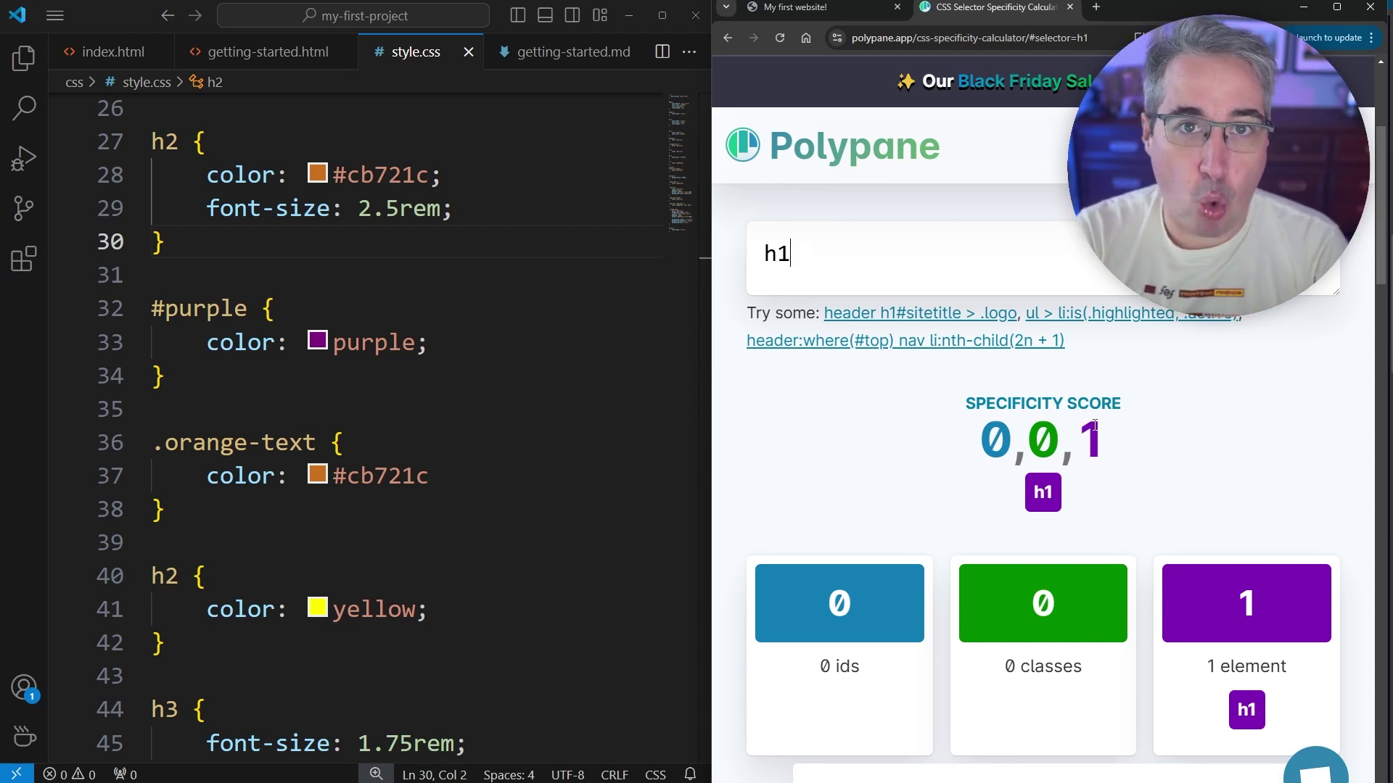
{"action": "scroll", "coordinate": [581, 301], "scroll_direction": "down", "scroll_amount": 1}
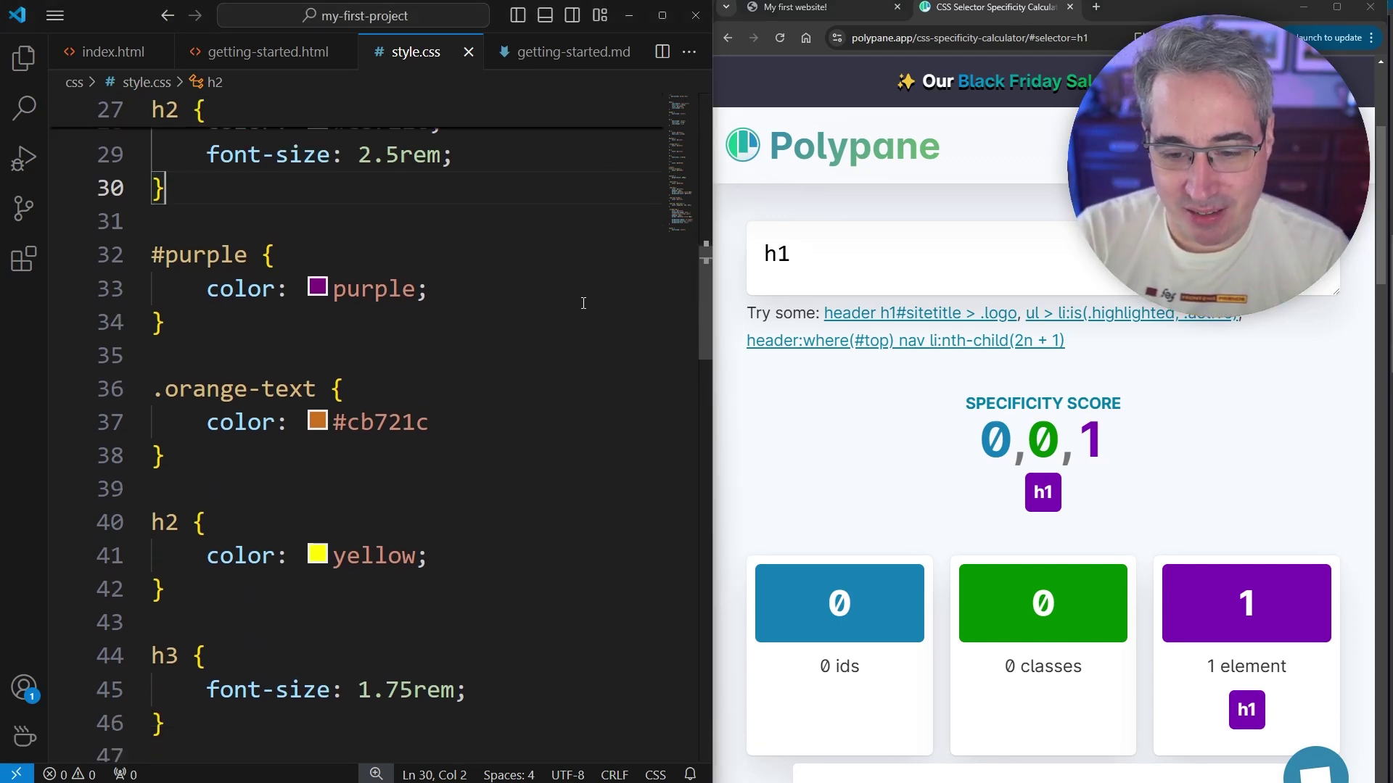
{"action": "scroll", "coordinate": [582, 308], "scroll_direction": "down", "scroll_amount": 2}
{"action": "scroll", "coordinate": [583, 308], "scroll_direction": "down", "scroll_amount": 2}
{"action": "scroll", "coordinate": [583, 309], "scroll_direction": "down", "scroll_amount": 3}
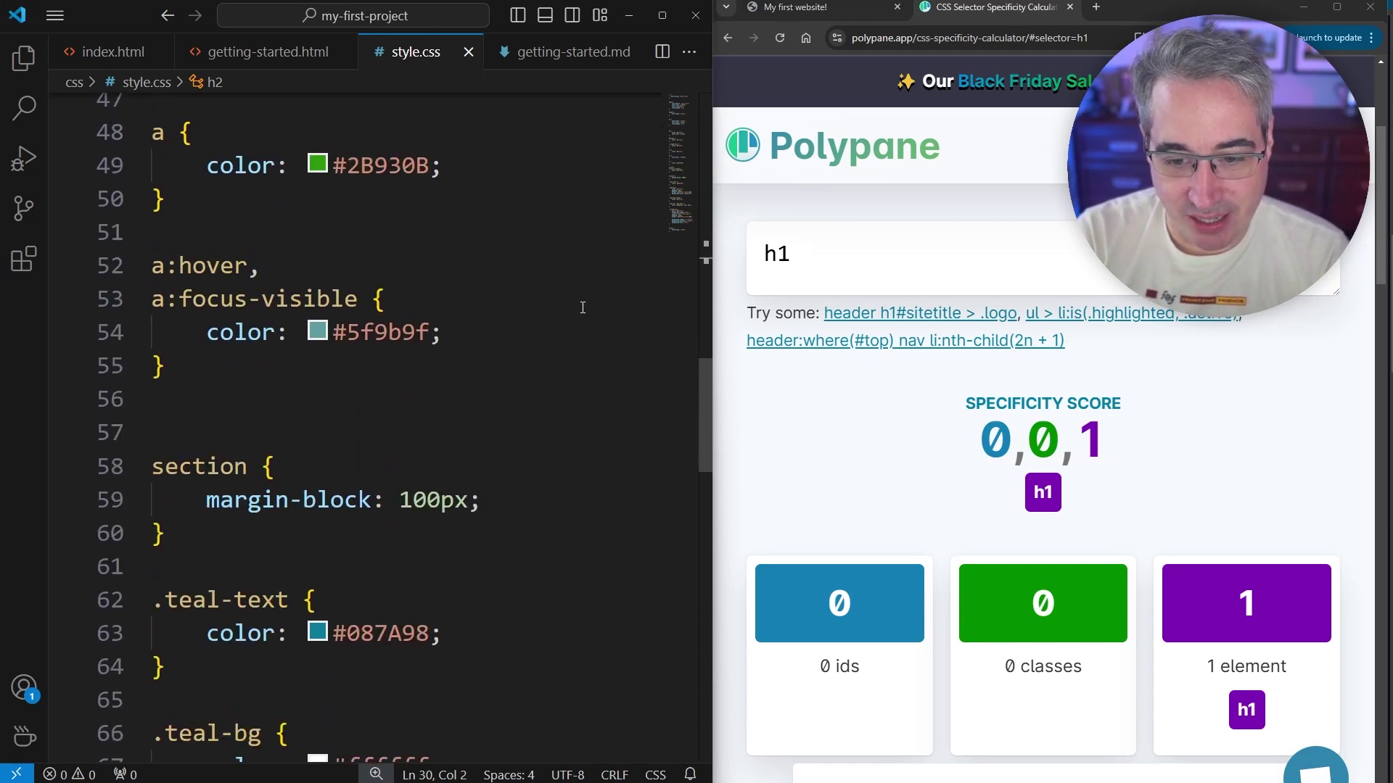
{"action": "scroll", "coordinate": [582, 308], "scroll_direction": "down", "scroll_amount": 2}
{"action": "scroll", "coordinate": [582, 308], "scroll_direction": "down", "scroll_amount": 2}
{"action": "scroll", "coordinate": [582, 307], "scroll_direction": "down", "scroll_amount": 2}
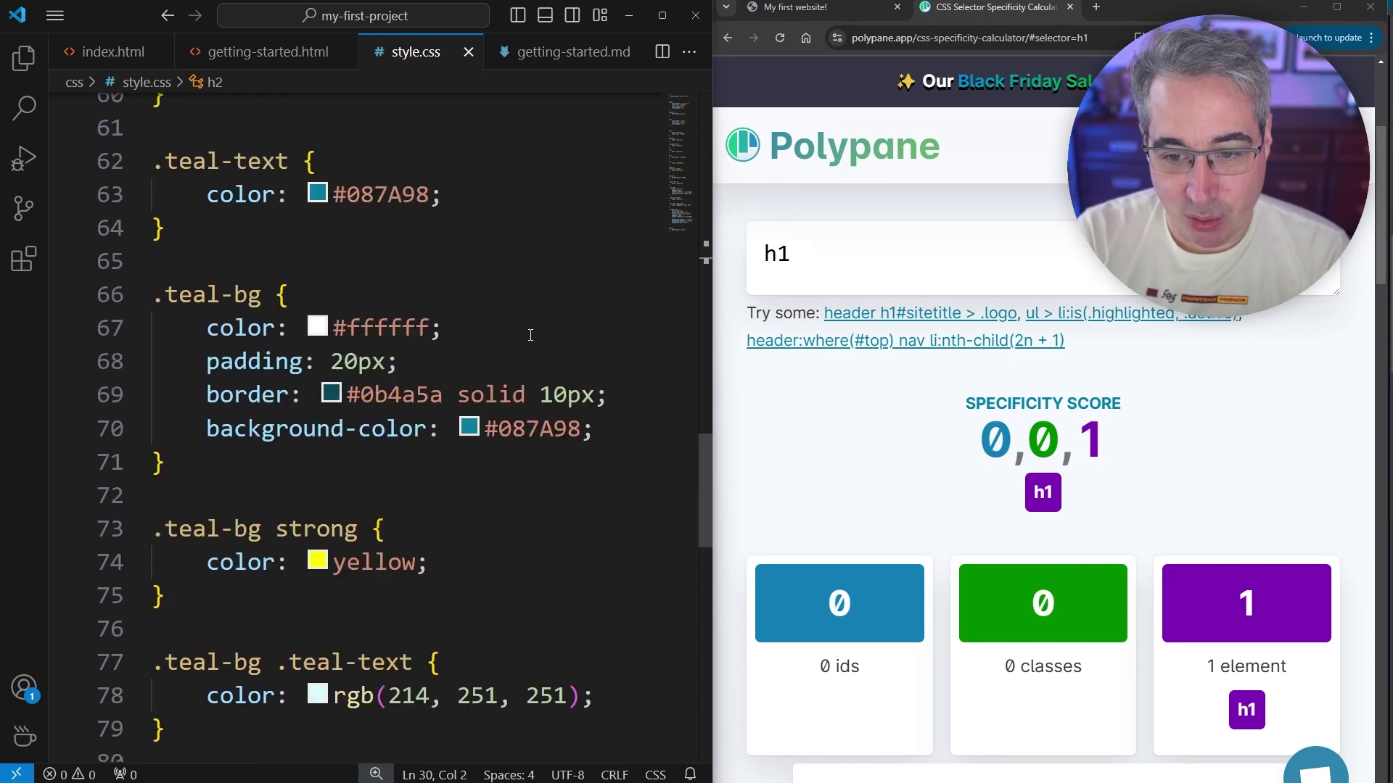
{"action": "scroll", "coordinate": [530, 327], "scroll_direction": "down", "scroll_amount": 2}
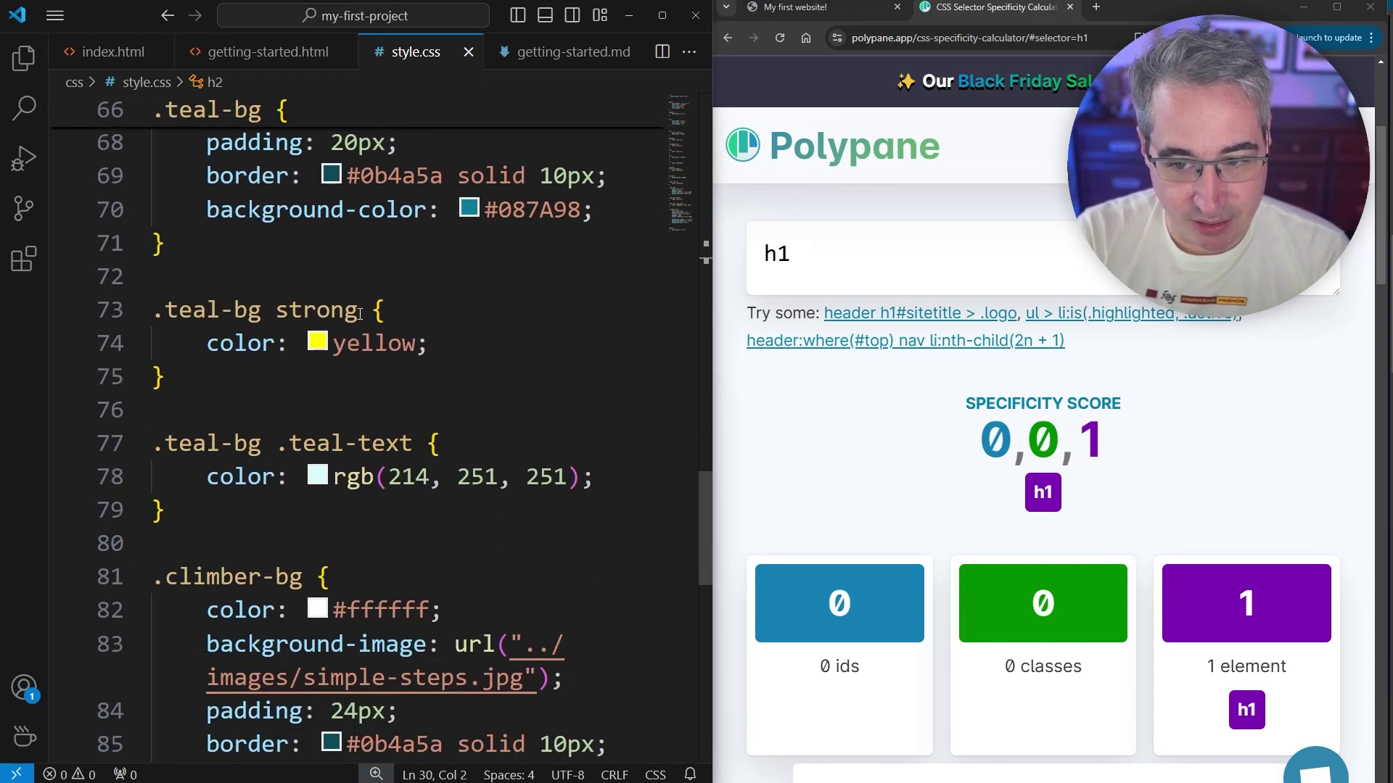
- Paste .teal-bg .teal-text from style.css into the calculator, scoring 0,2,0
{"action": "left_click", "coordinate": [523, 409]}
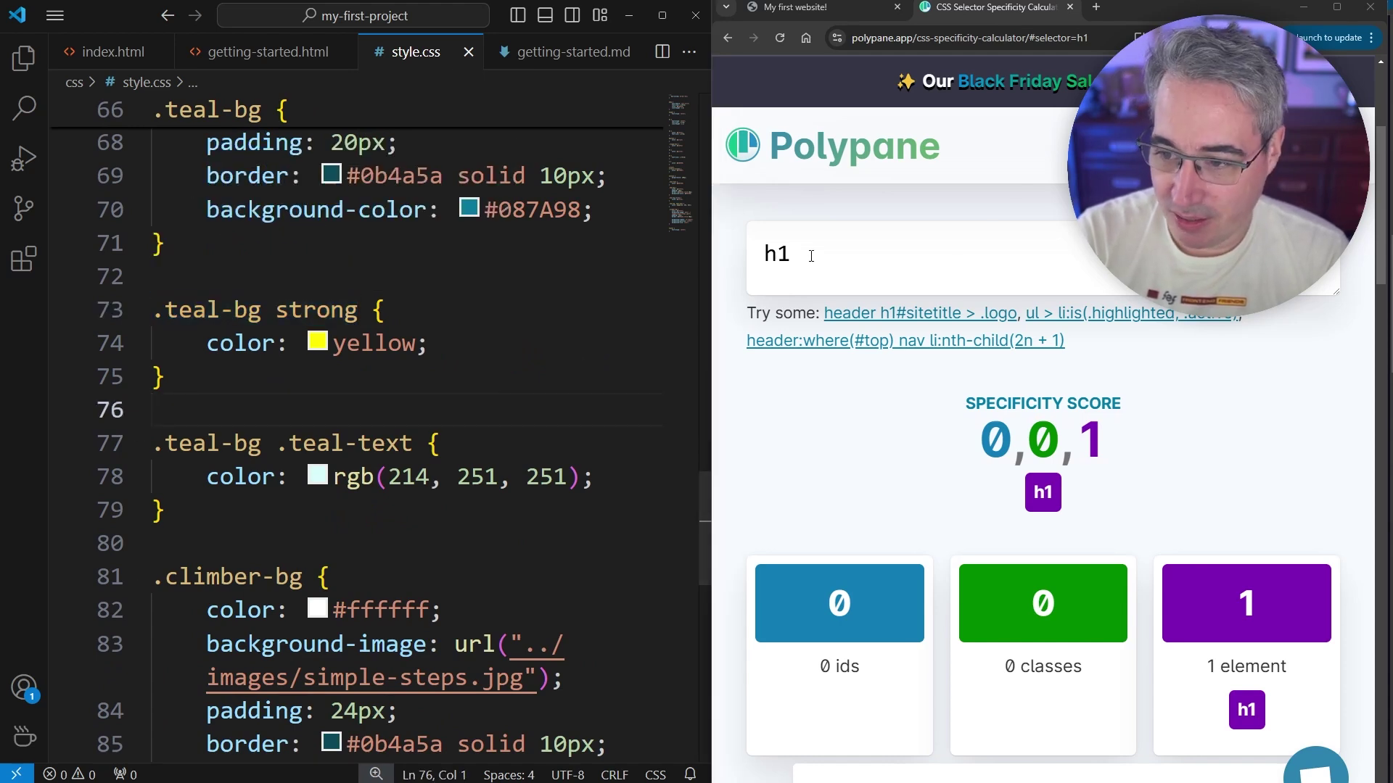
{"action": "double_click", "coordinate": [776, 254]}
{"action": "type", "text": ".teal-bg strong"}
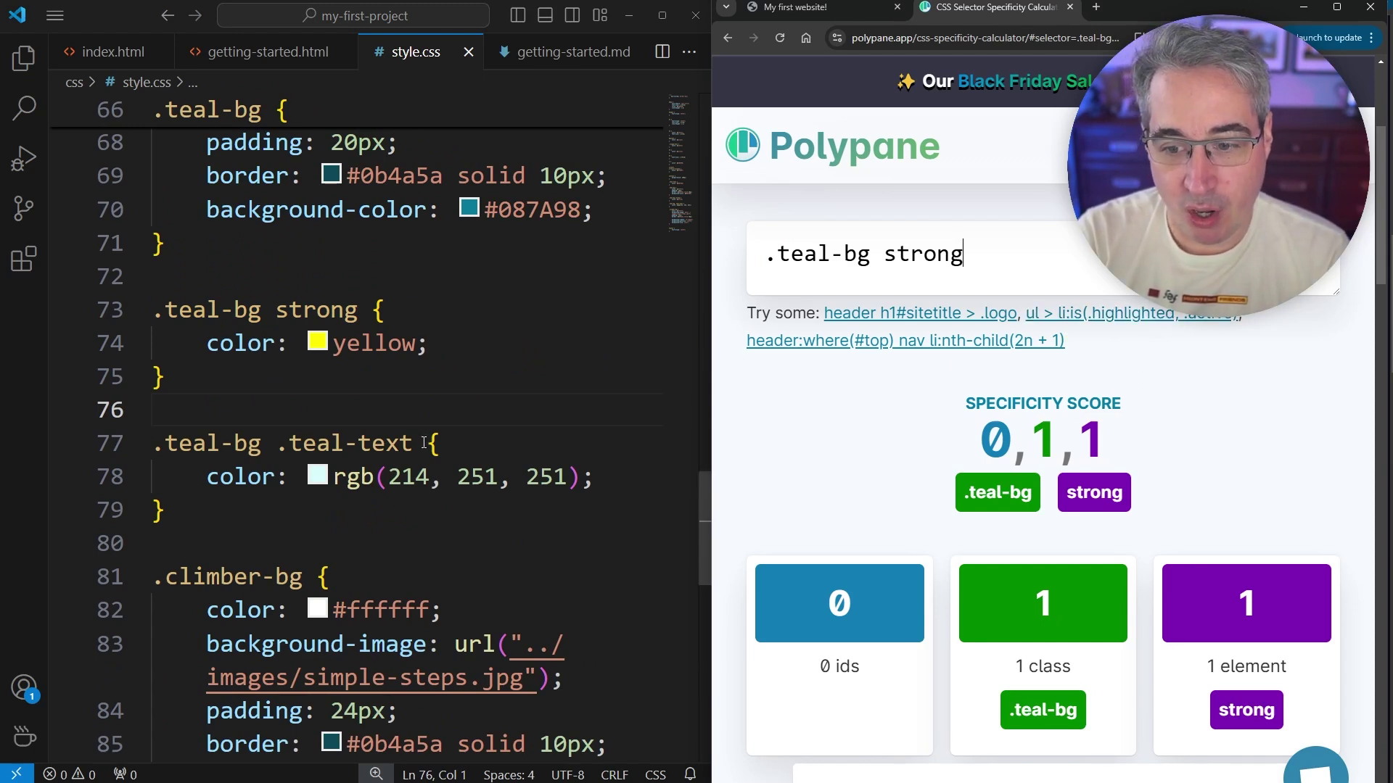
{"action": "left_click_drag", "start_coordinate": [412, 442], "coordinate": [153, 443]}
{"action": "key", "text": "ctrl+c"}
{"action": "left_click", "coordinate": [1069, 239]}
{"action": "key", "text": "ctrl+a"}
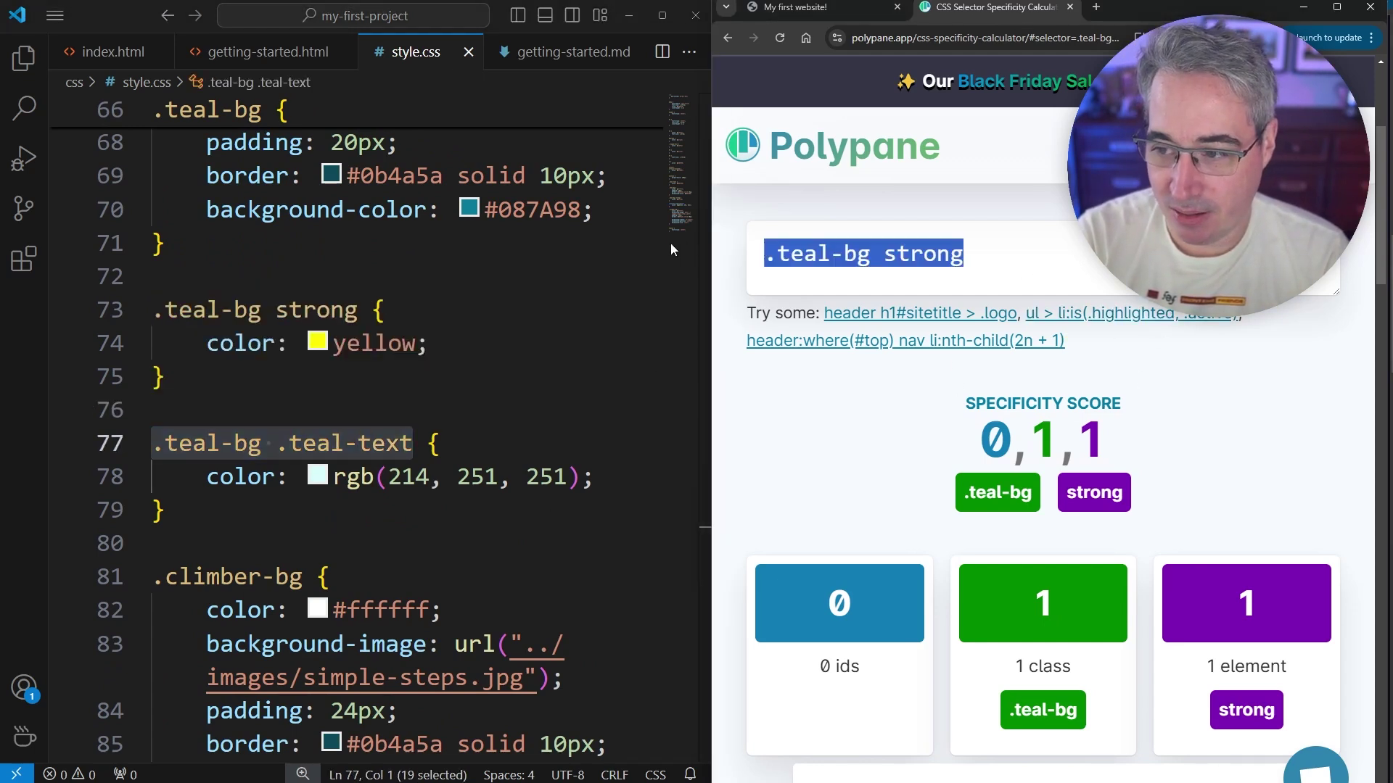
{"action": "key", "text": "ctrl+v"}
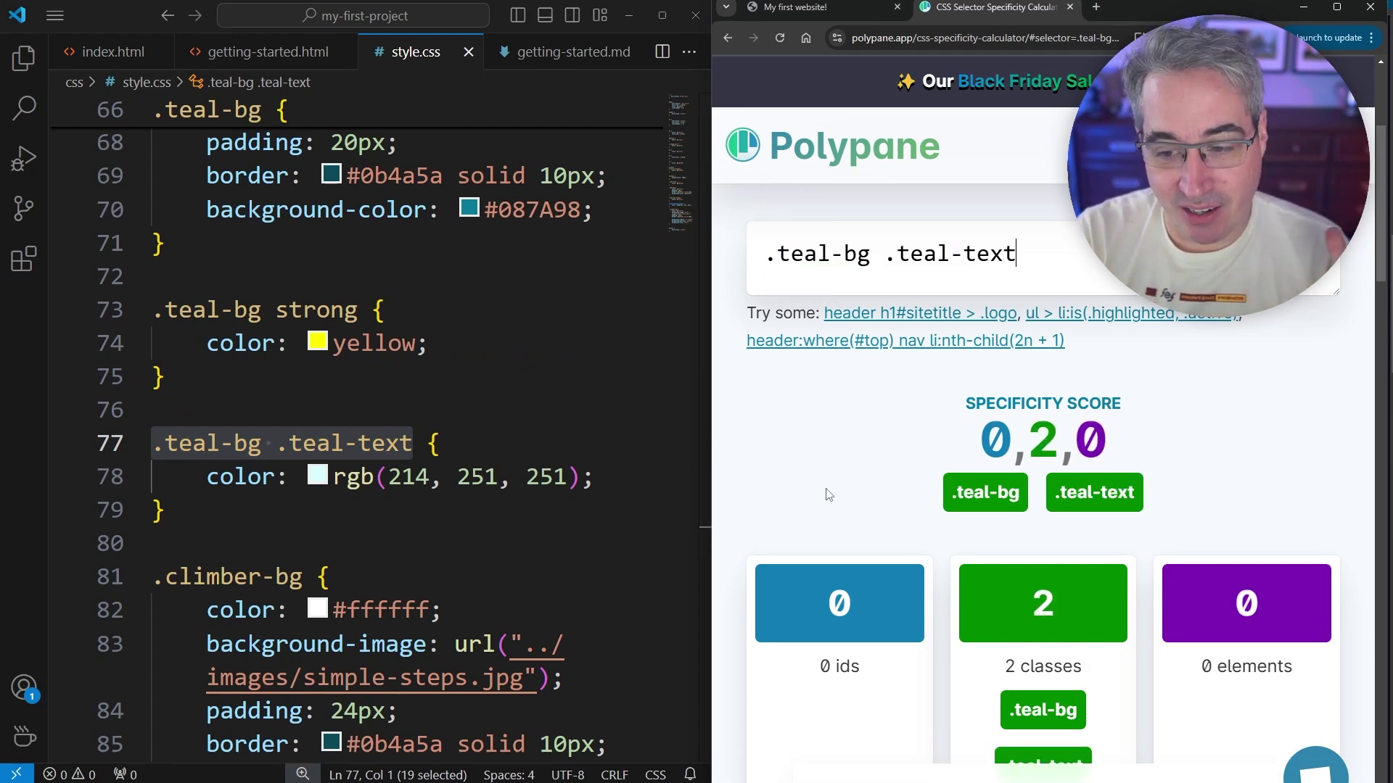
{"action": "left_click", "coordinate": [564, 330]}
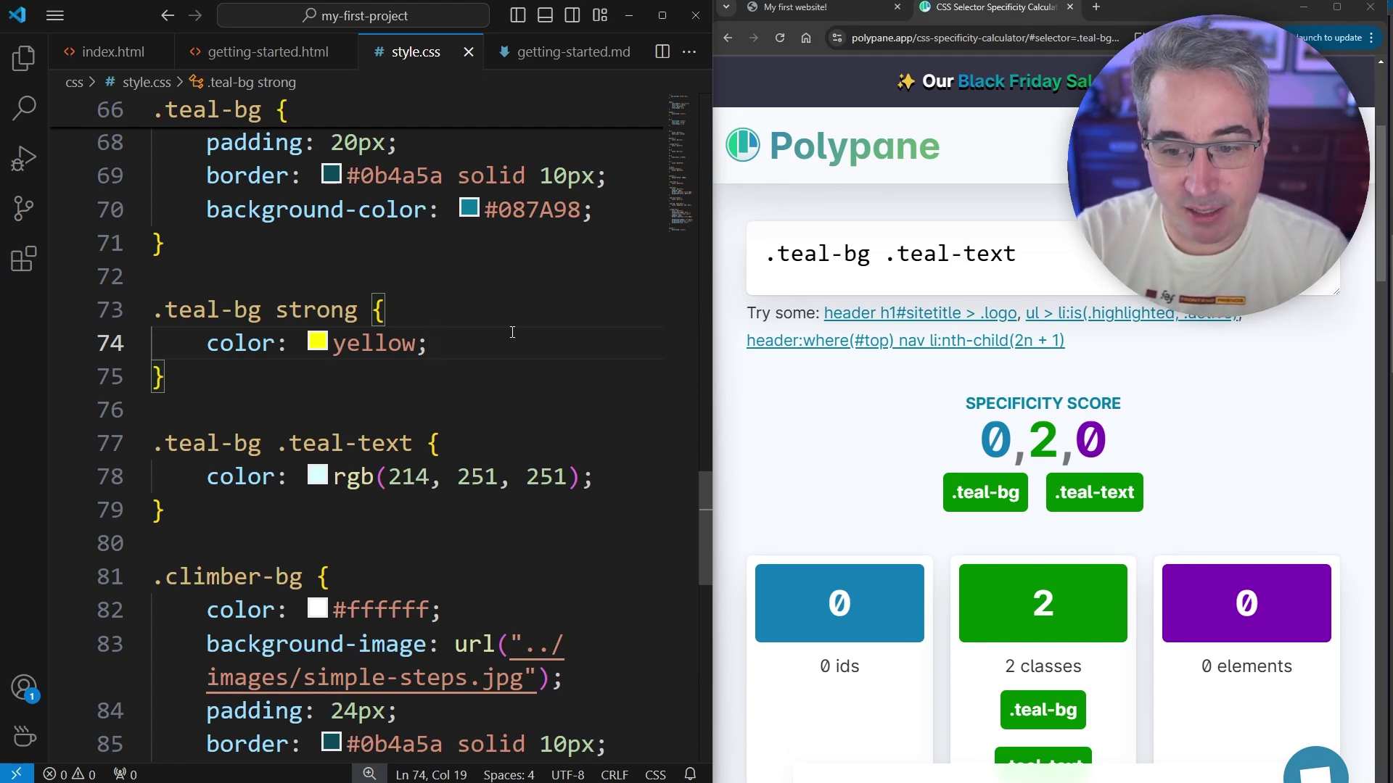
{"action": "mouse_move", "coordinate": [345, 443]}
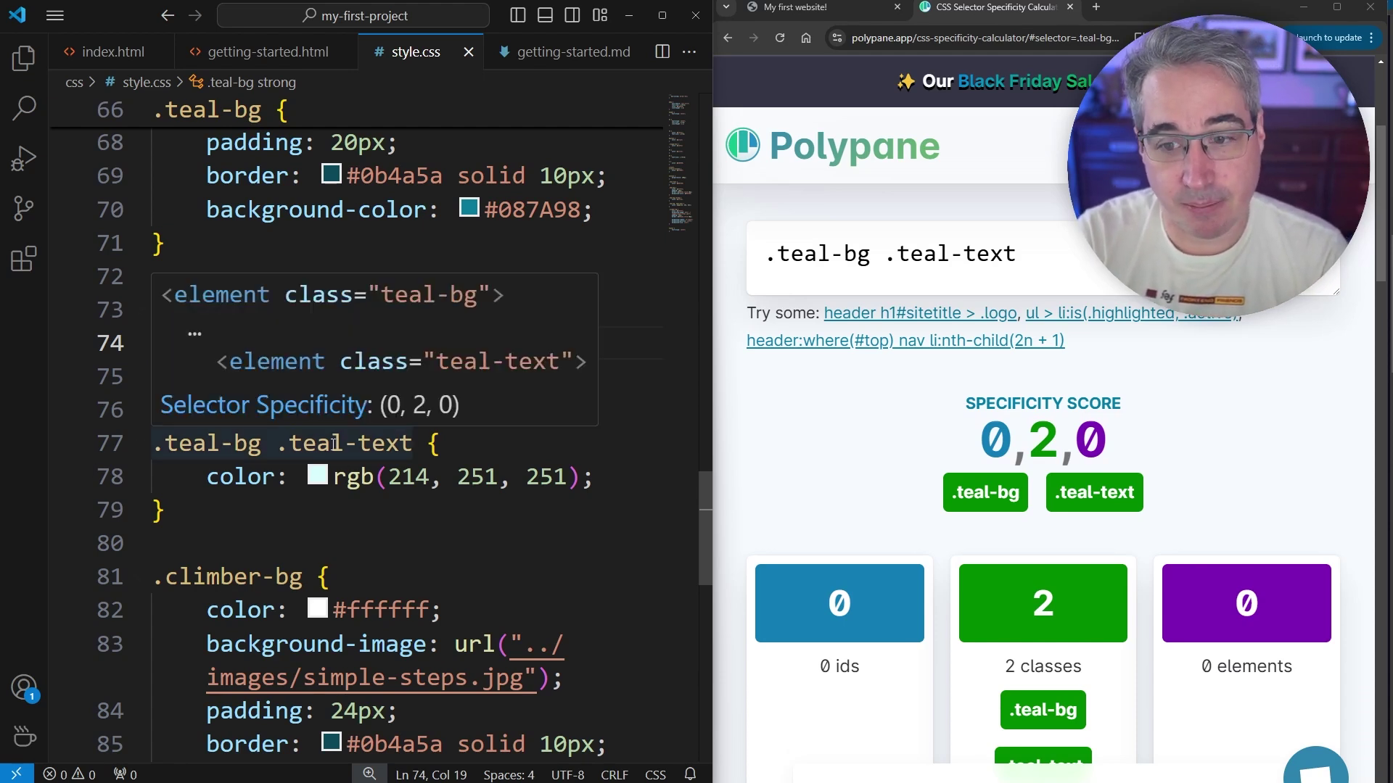
- Copy .teal-bg strong from line 73 into the calculator, scoring 0,1,1
{"action": "left_click", "coordinate": [352, 506]}
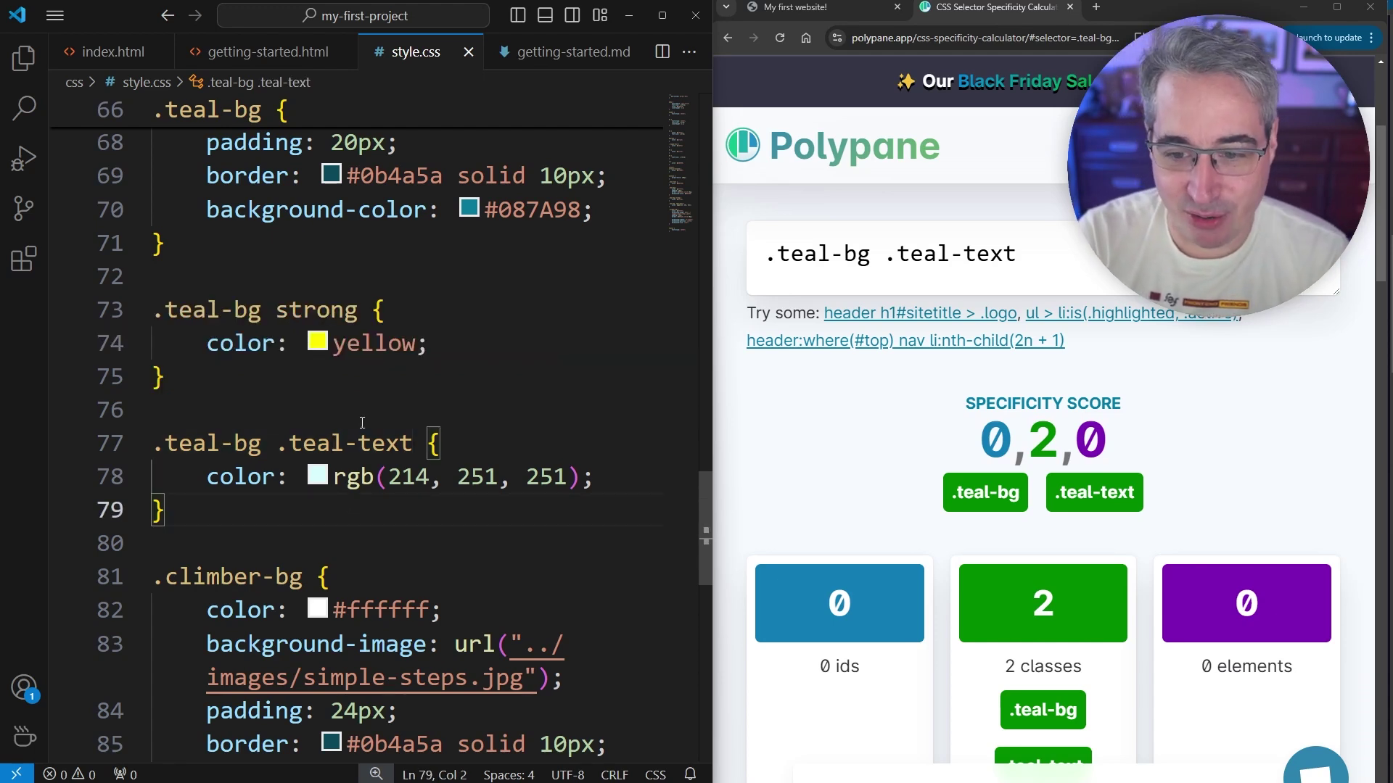
{"action": "left_click_drag", "start_coordinate": [371, 312], "coordinate": [152, 312]}
{"action": "key", "text": "ctrl+c"}
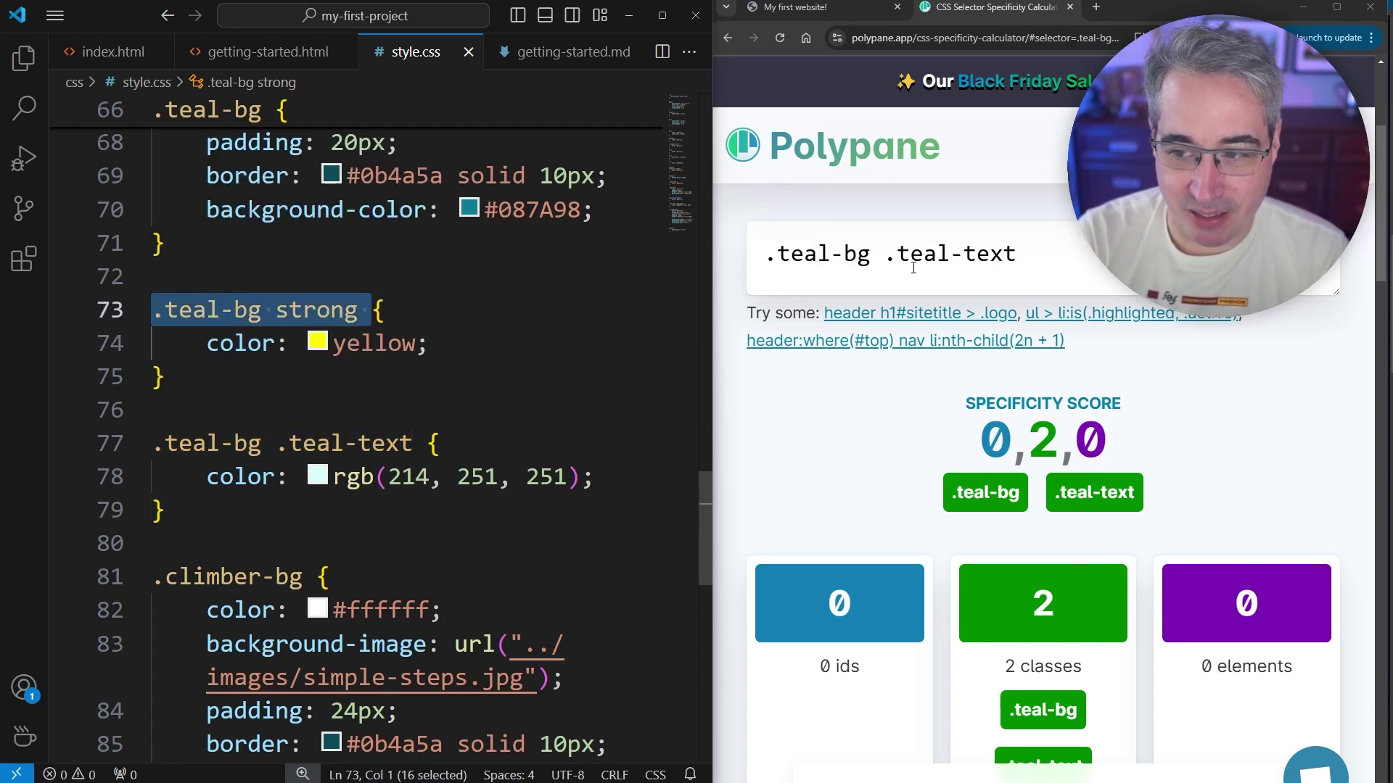
{"action": "key", "text": "alt+Tab"}
{"action": "key", "text": "ctrl+v"}
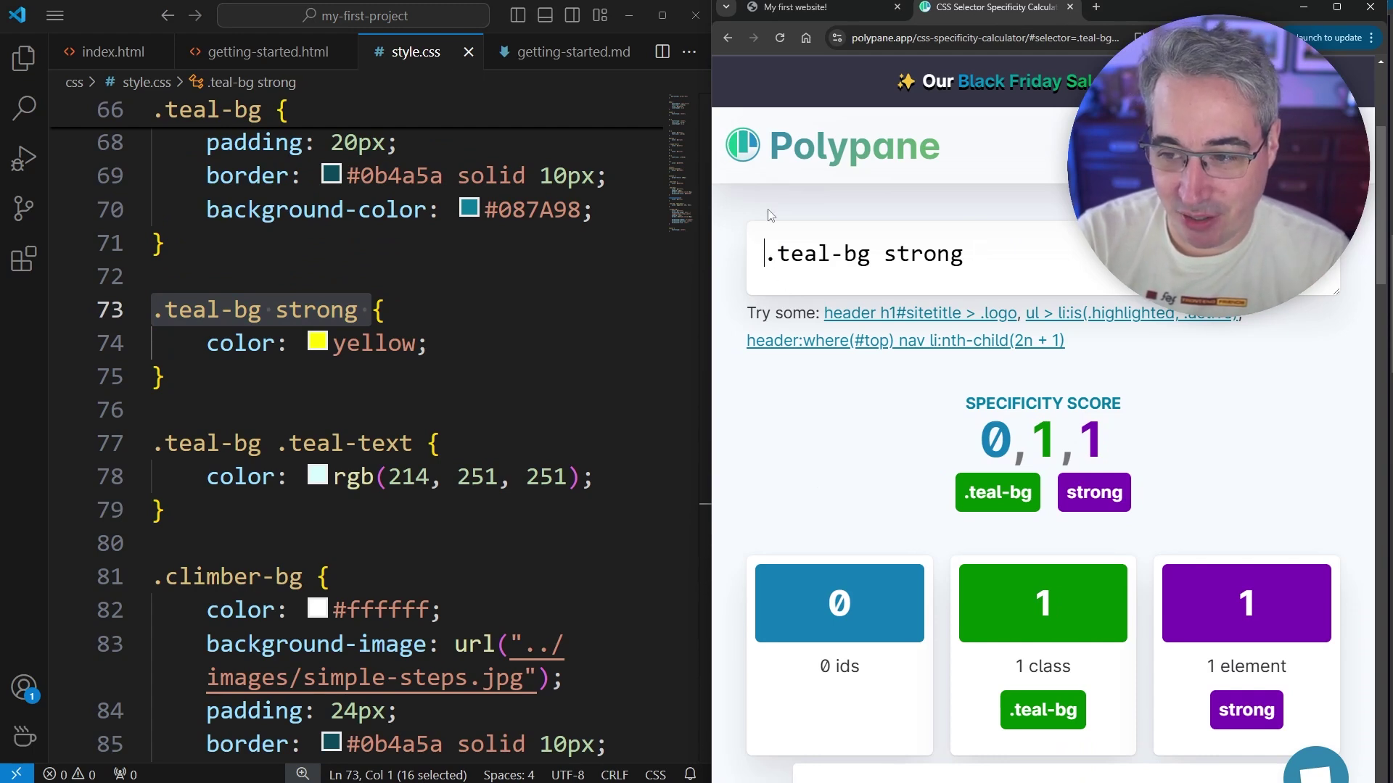
{"action": "type", "text": "body m"}
- Edit the element selectors placed ahead of .teal-bg strong in the calculator field
{"action": "key", "text": "BackSpace"}
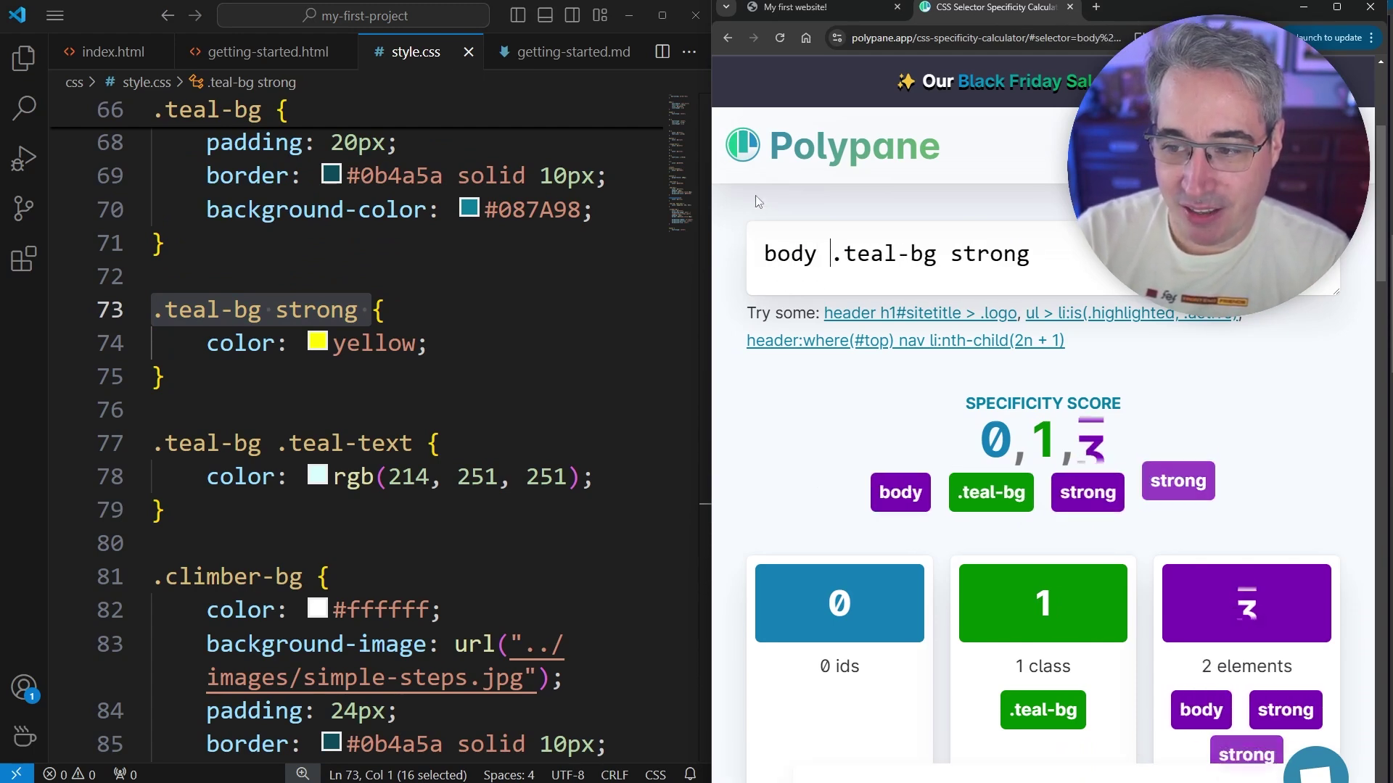
{"action": "key", "text": "BackSpace"}
{"action": "key", "text": "BackSpace"}
{"action": "key", "text": "BackSpace"}
{"action": "key", "text": "BackSpace"}
{"action": "key", "text": "BackSpace"}
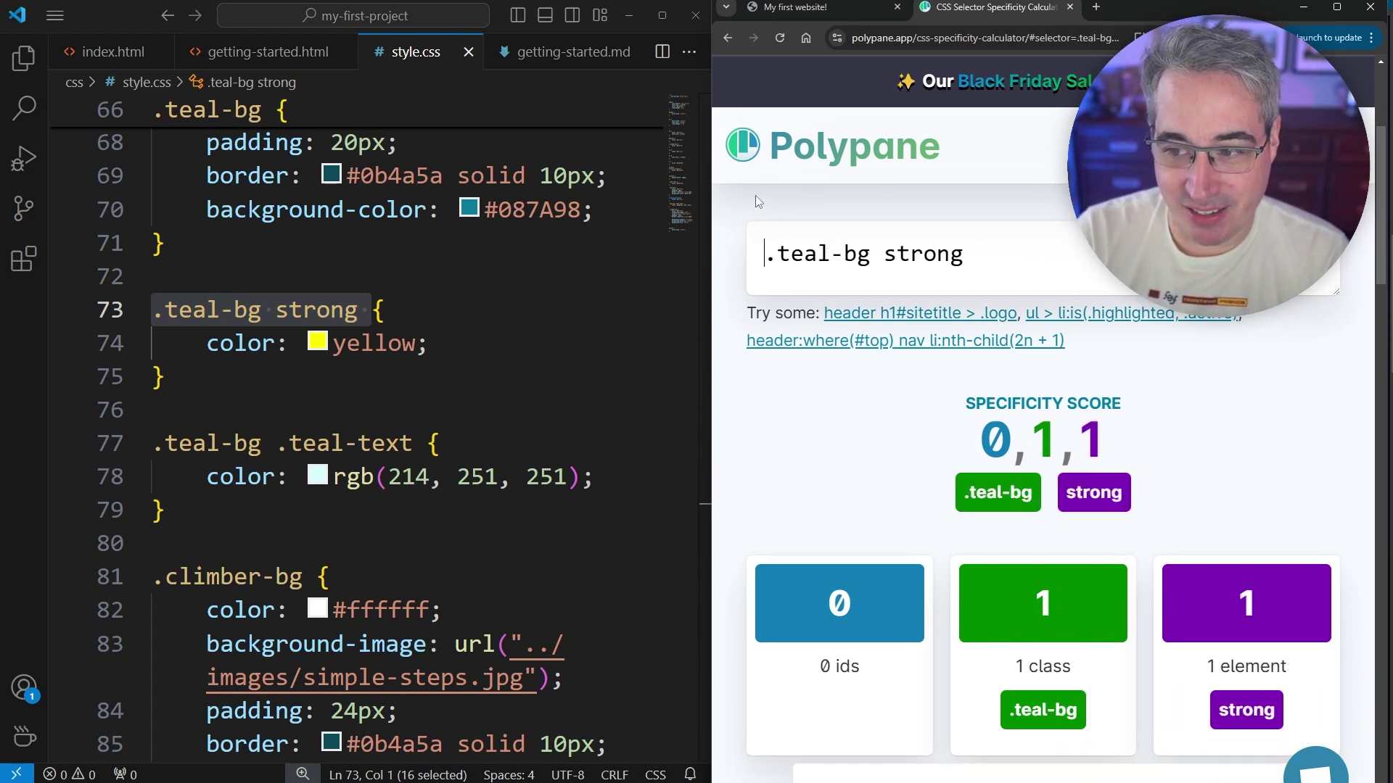
{"action": "type", "text": "html body "}
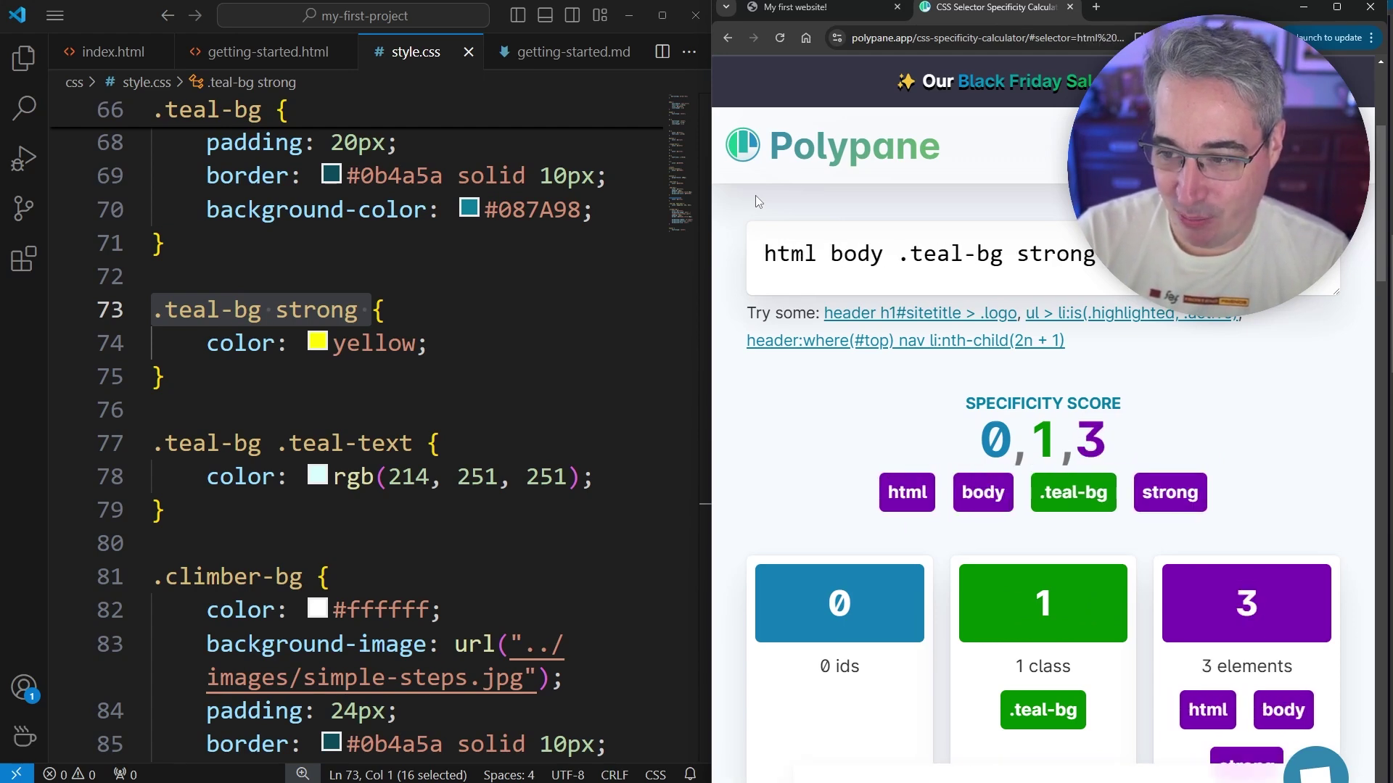
{"action": "type", "text": "div main div hea"}
{"action": "key", "text": "BackSpace"}
{"action": "key", "text": "BackSpace"}
{"action": "key", "text": "BackSpace"}
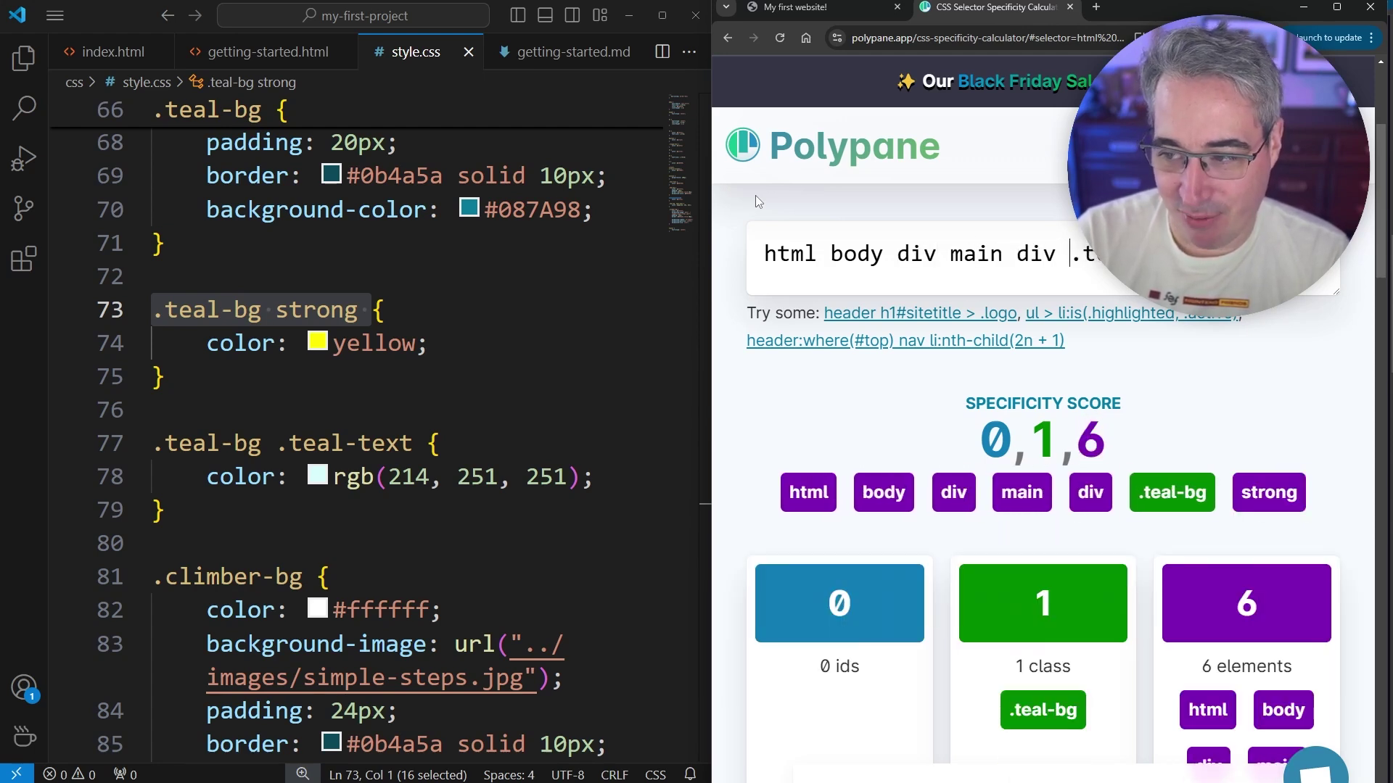
{"action": "type", "text": "span span span span span"}
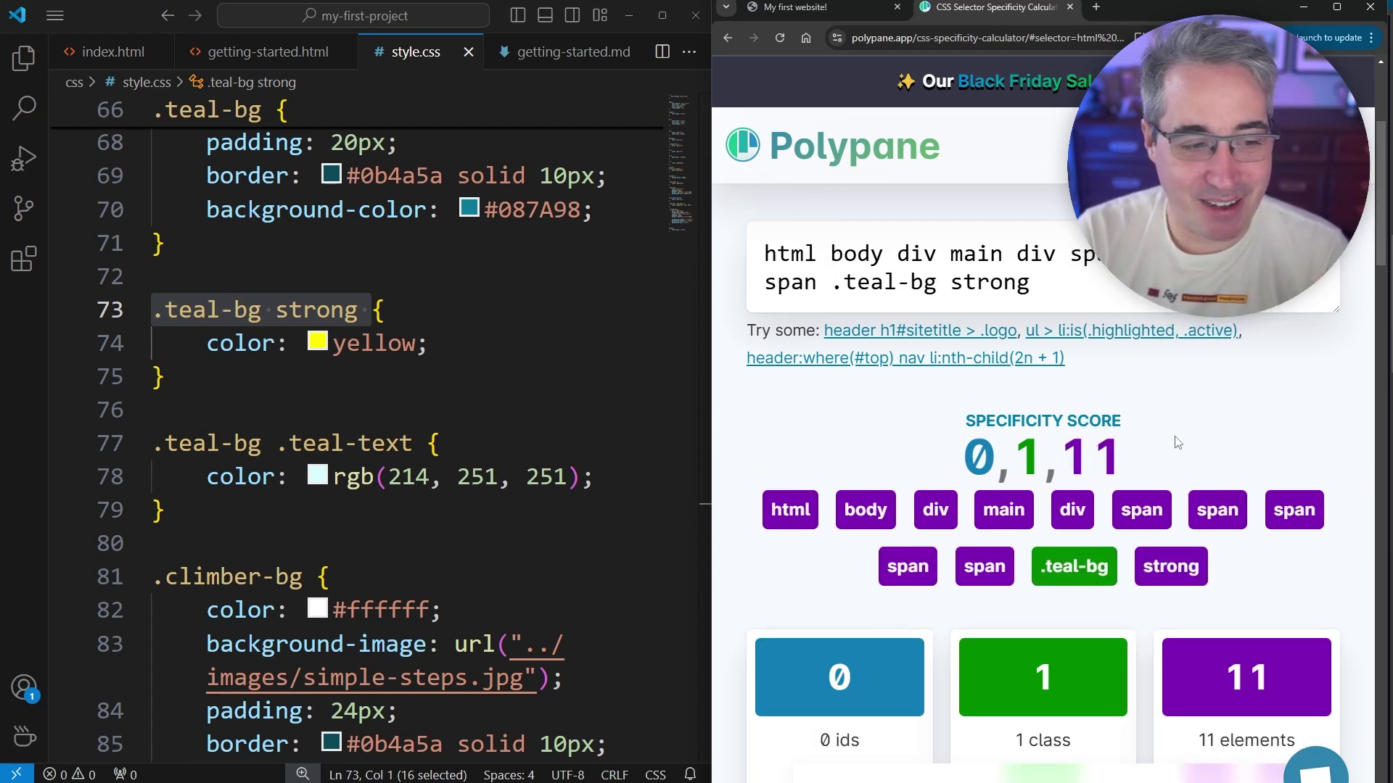
{"action": "scroll", "coordinate": [1202, 447], "scroll_direction": "up", "scroll_amount": 1}
{"action": "scroll", "coordinate": [1201, 446], "scroll_direction": "up", "scroll_amount": 2}
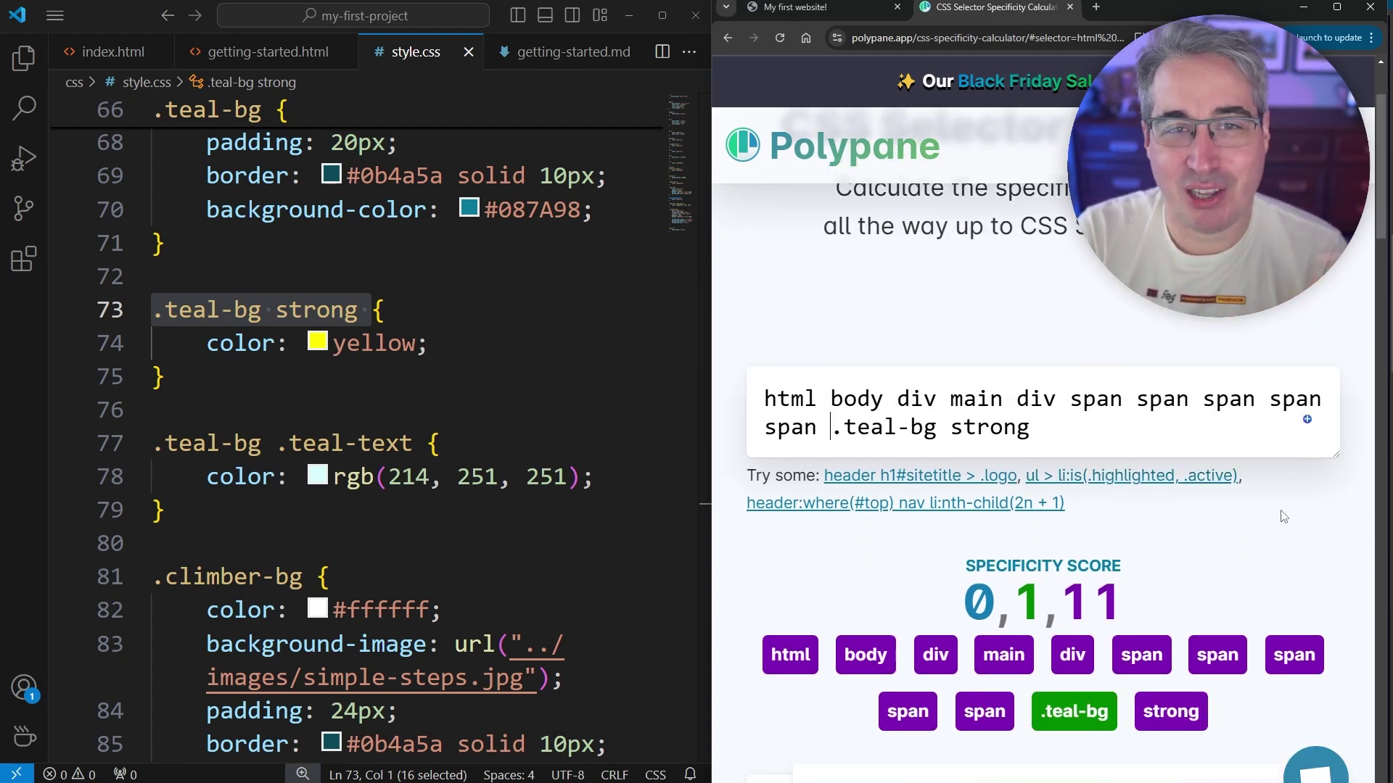
{"action": "scroll", "coordinate": [1283, 517], "scroll_direction": "down", "scroll_amount": 1}
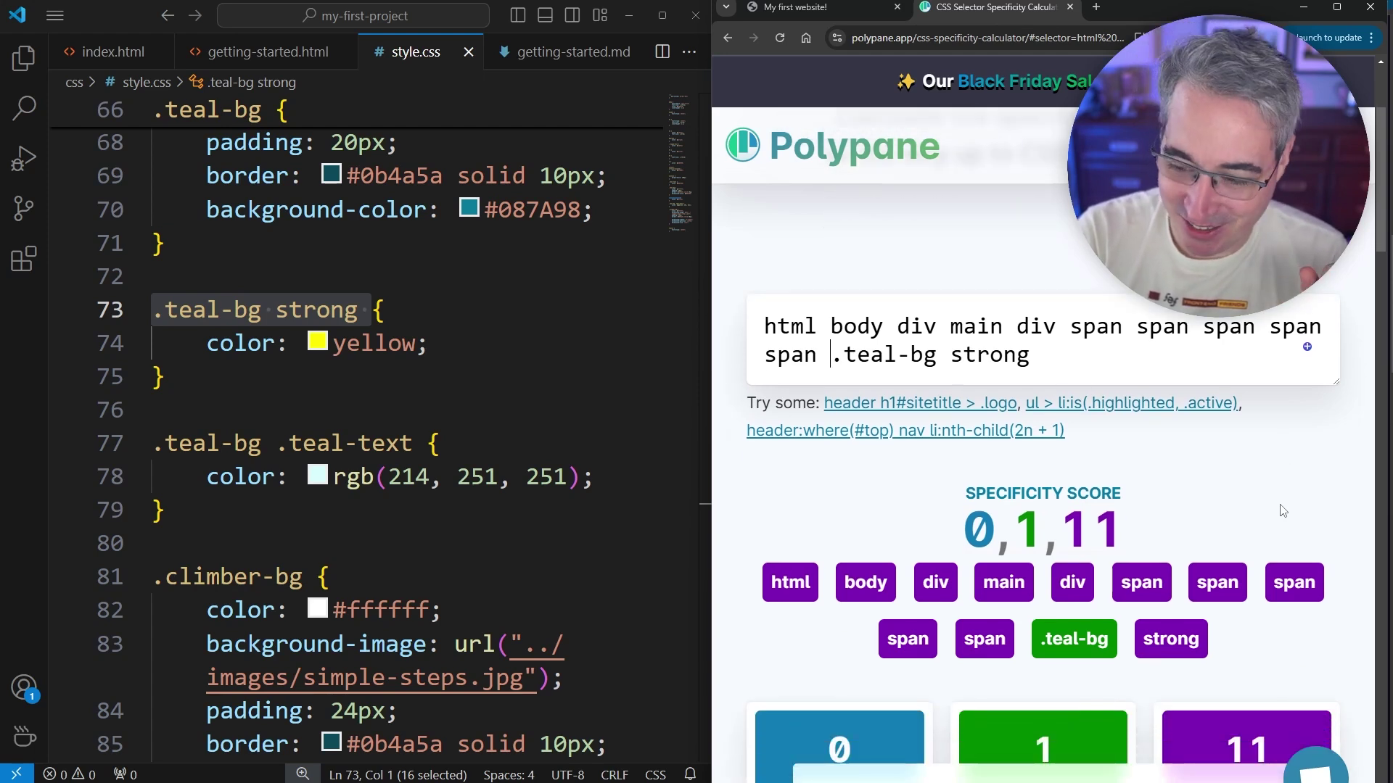
- Highlight the 0,1,11 score of the long span selector: 1 class and 11 elements
{"action": "double_click", "coordinate": [1116, 529]}
{"action": "left_click", "coordinate": [1186, 536]}
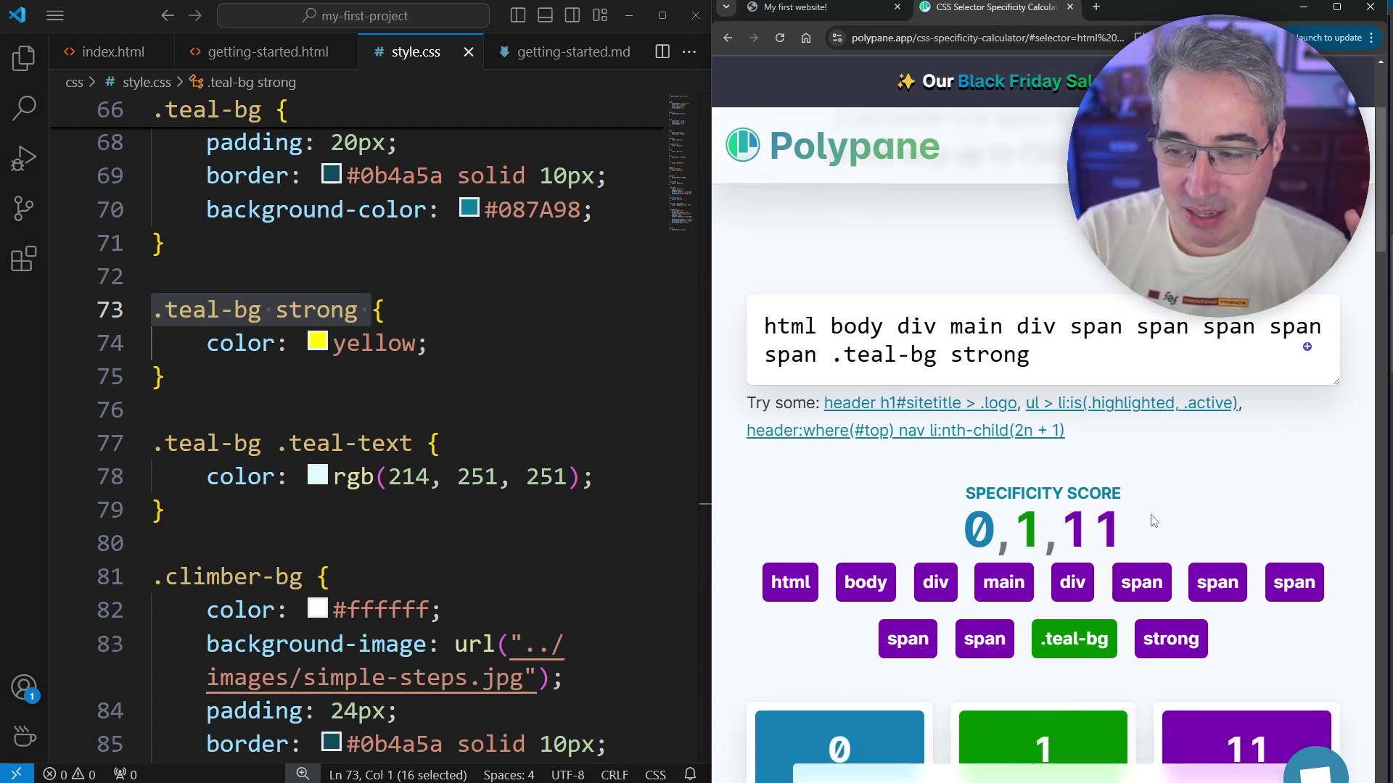
{"action": "double_click", "coordinate": [1023, 530]}
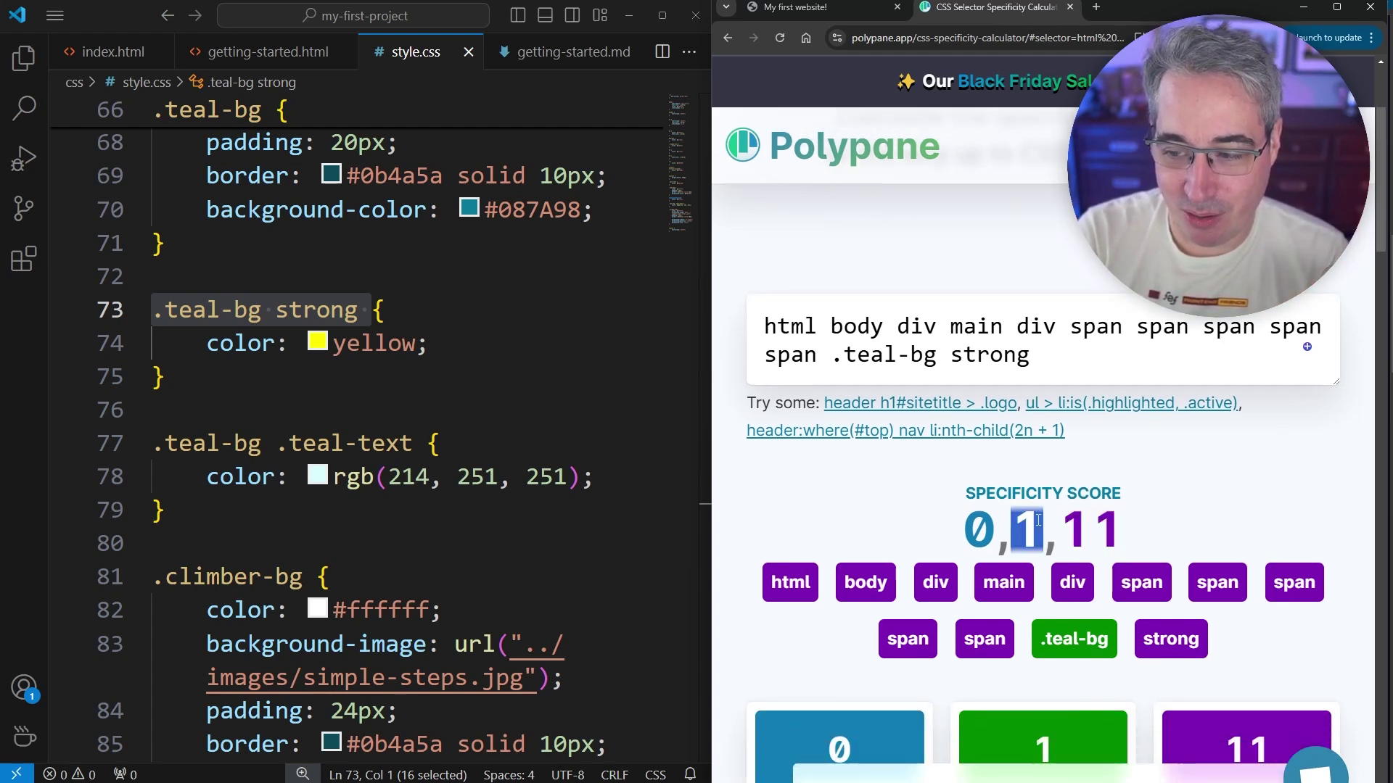
{"action": "left_click_drag", "start_coordinate": [1070, 525], "coordinate": [1132, 524]}
{"action": "left_click", "coordinate": [1186, 509]}
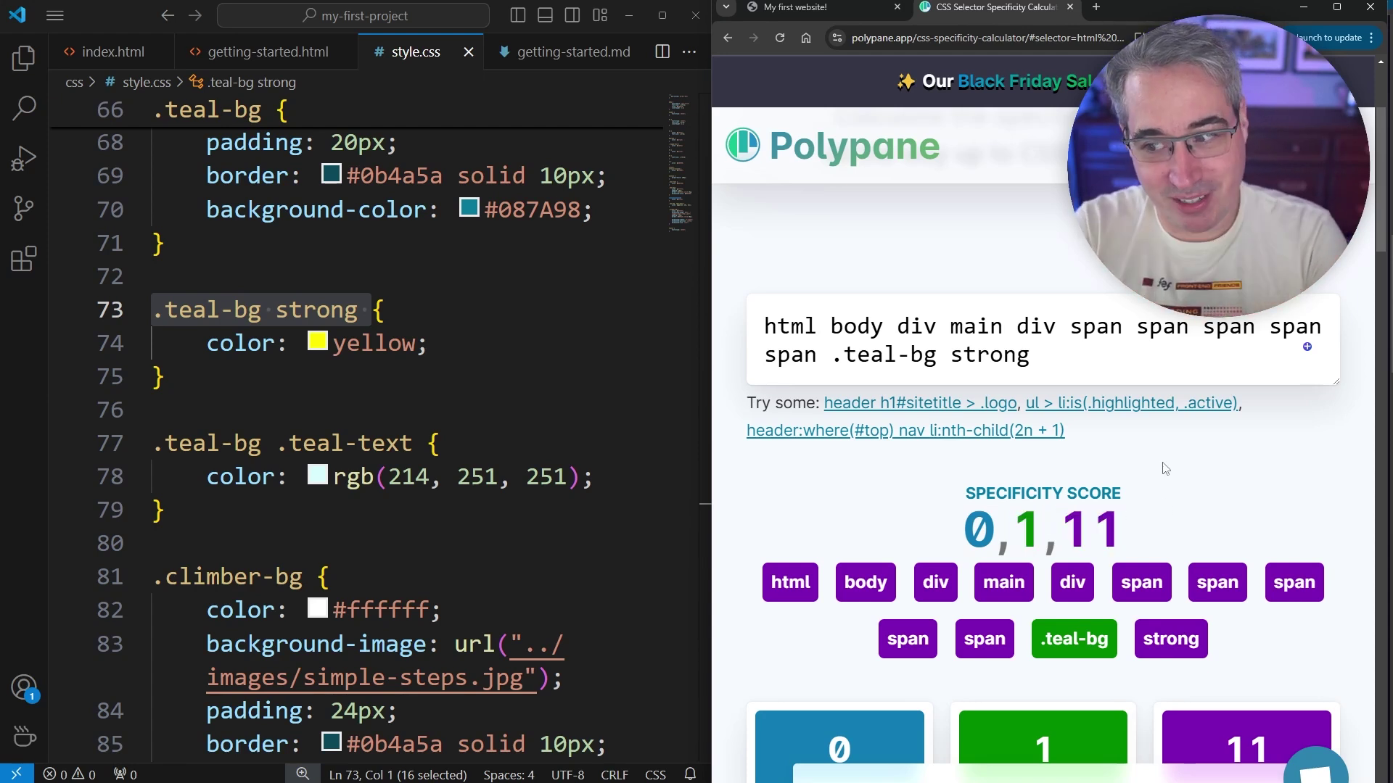
- Score the example ul > li:is(.highlighted, .active), highlighting its element 2, pseudo-class 1 and ID 0 digits
{"action": "left_click", "coordinate": [1037, 433]}
{"action": "left_click", "coordinate": [1054, 405]}
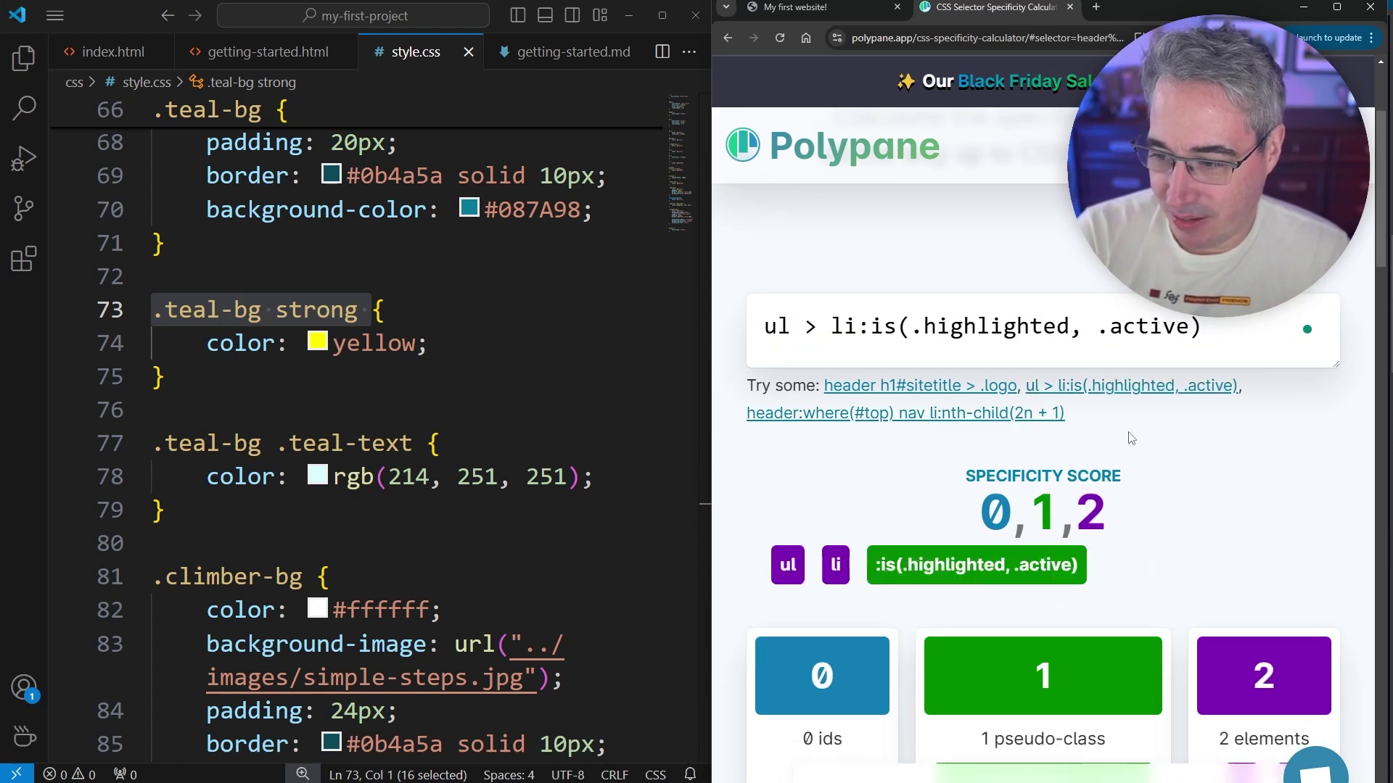
{"action": "scroll", "coordinate": [963, 517], "scroll_direction": "up", "scroll_amount": 1}
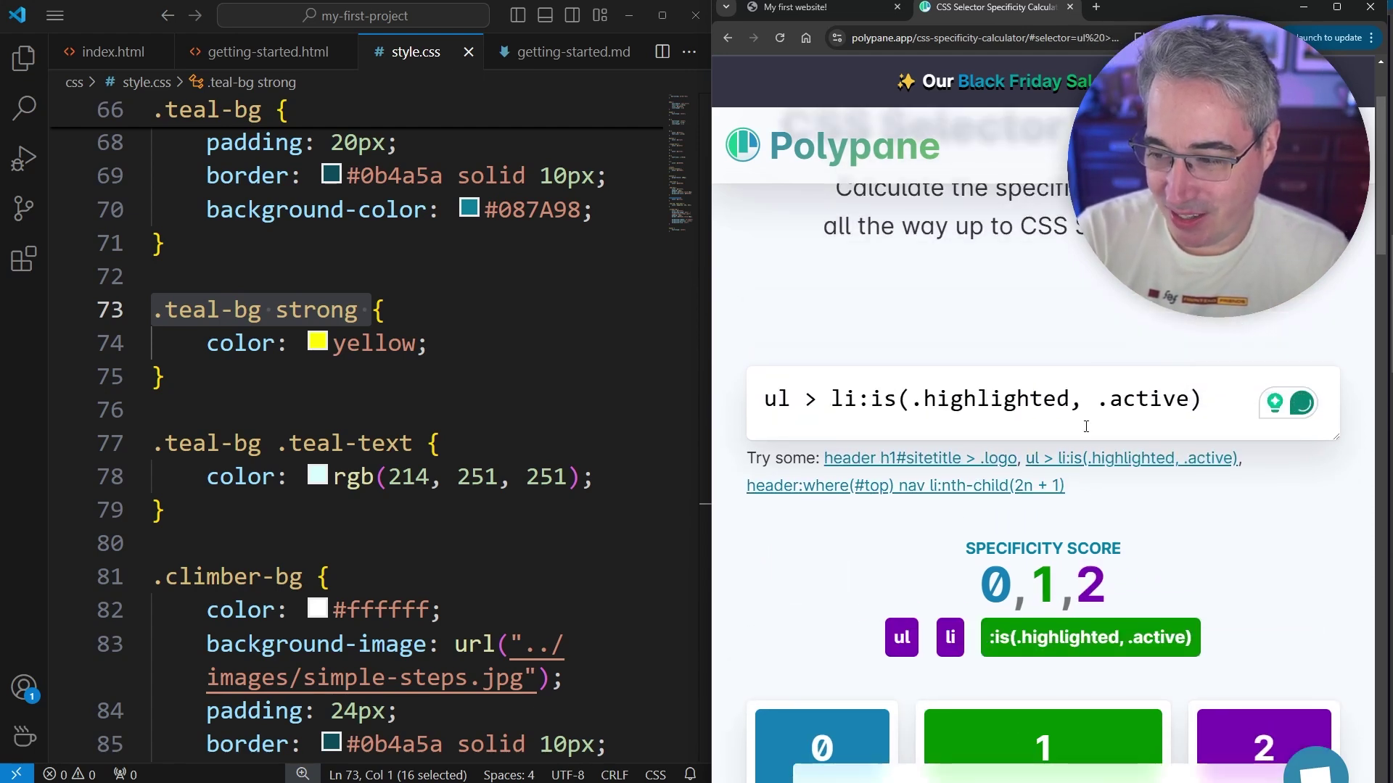
{"action": "left_click_drag", "start_coordinate": [1213, 409], "coordinate": [1121, 401]}
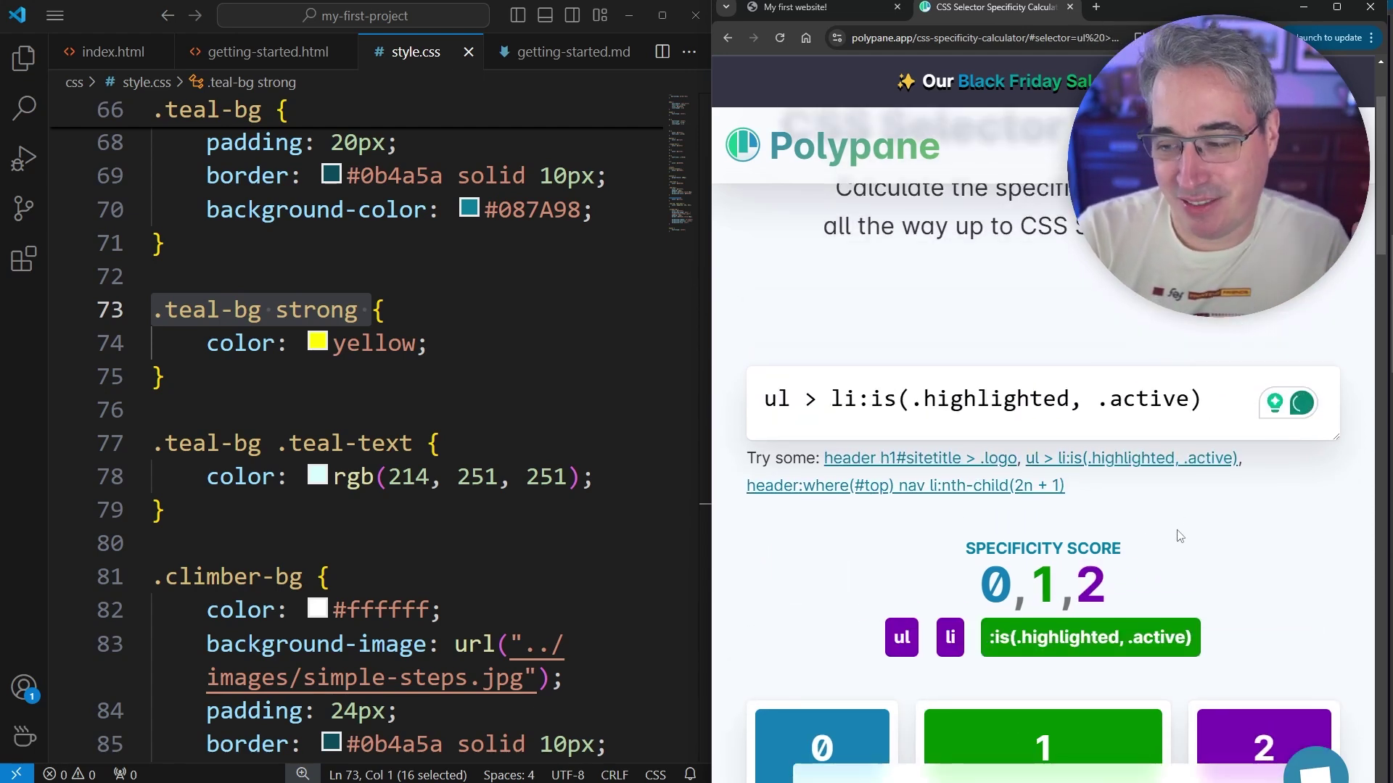
{"action": "double_click", "coordinate": [1091, 585]}
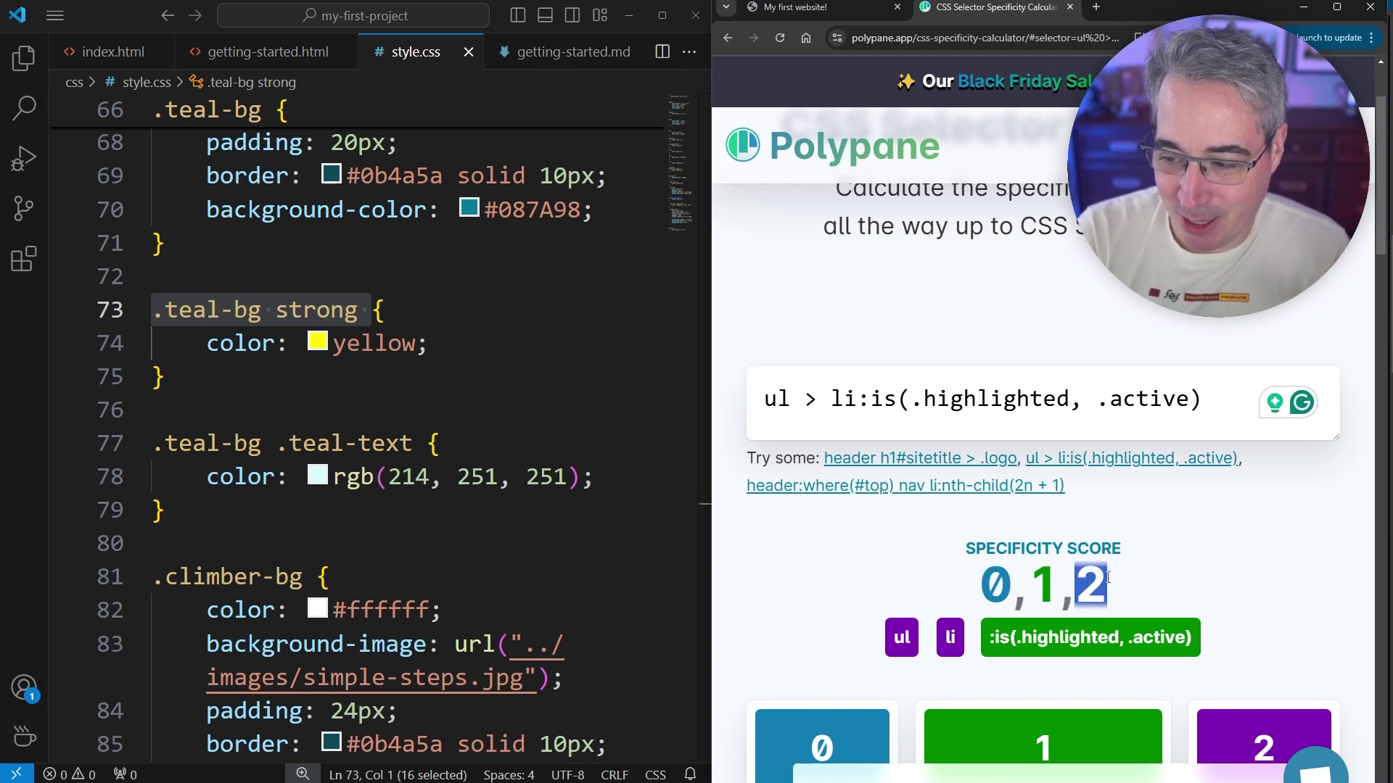
{"action": "double_click", "coordinate": [1042, 585]}
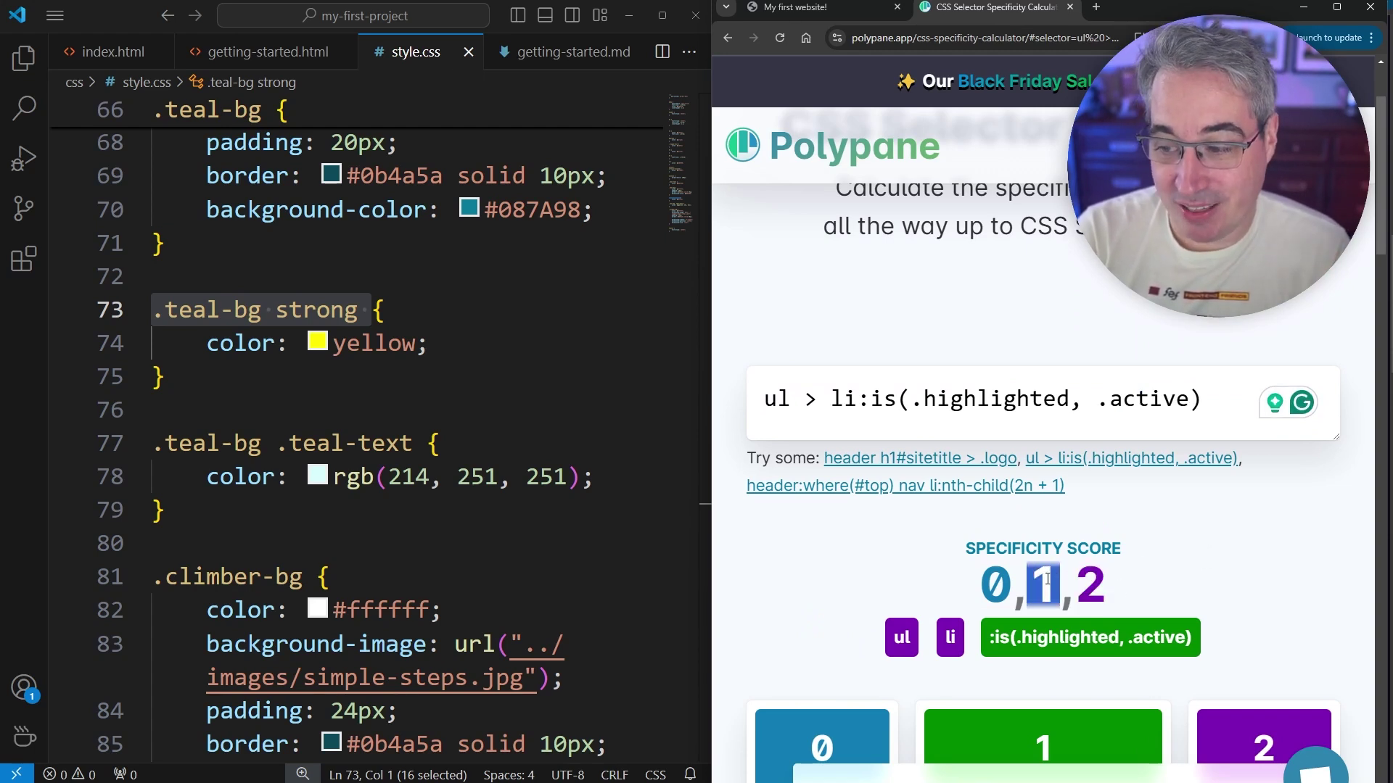
{"action": "double_click", "coordinate": [1007, 584]}
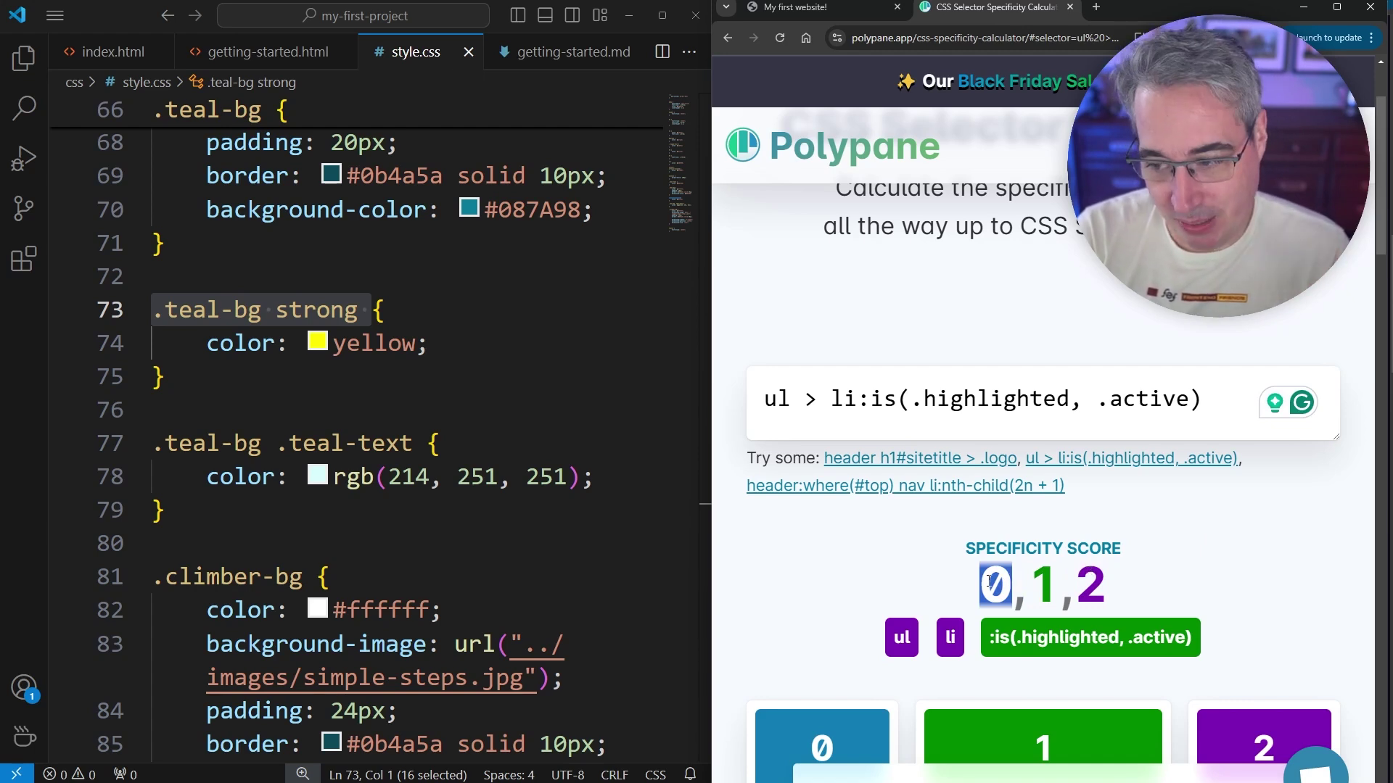
- Load the header:where(#top) nav li:nth-child(2n + 1) example, then select the whole selector field
{"action": "left_click", "coordinate": [977, 586]}
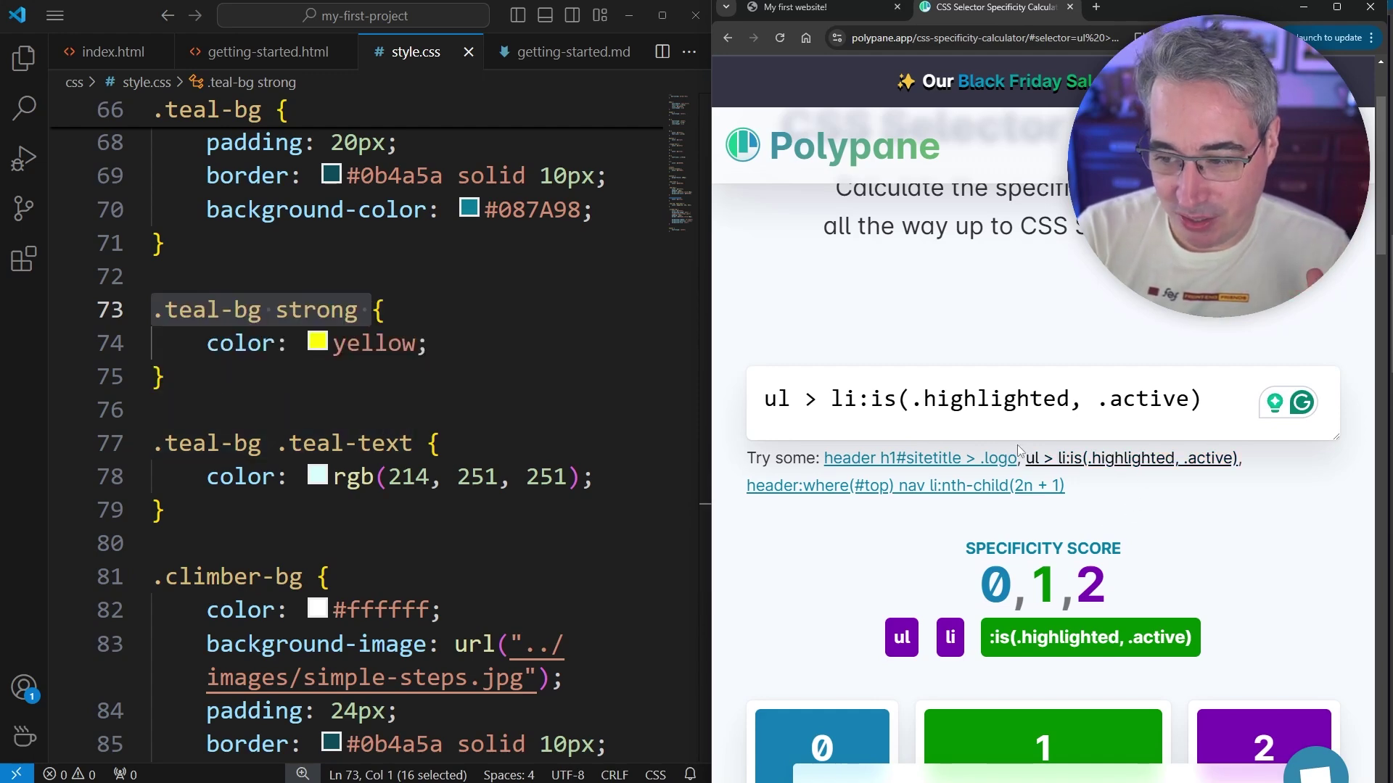
{"action": "left_click", "coordinate": [972, 483]}
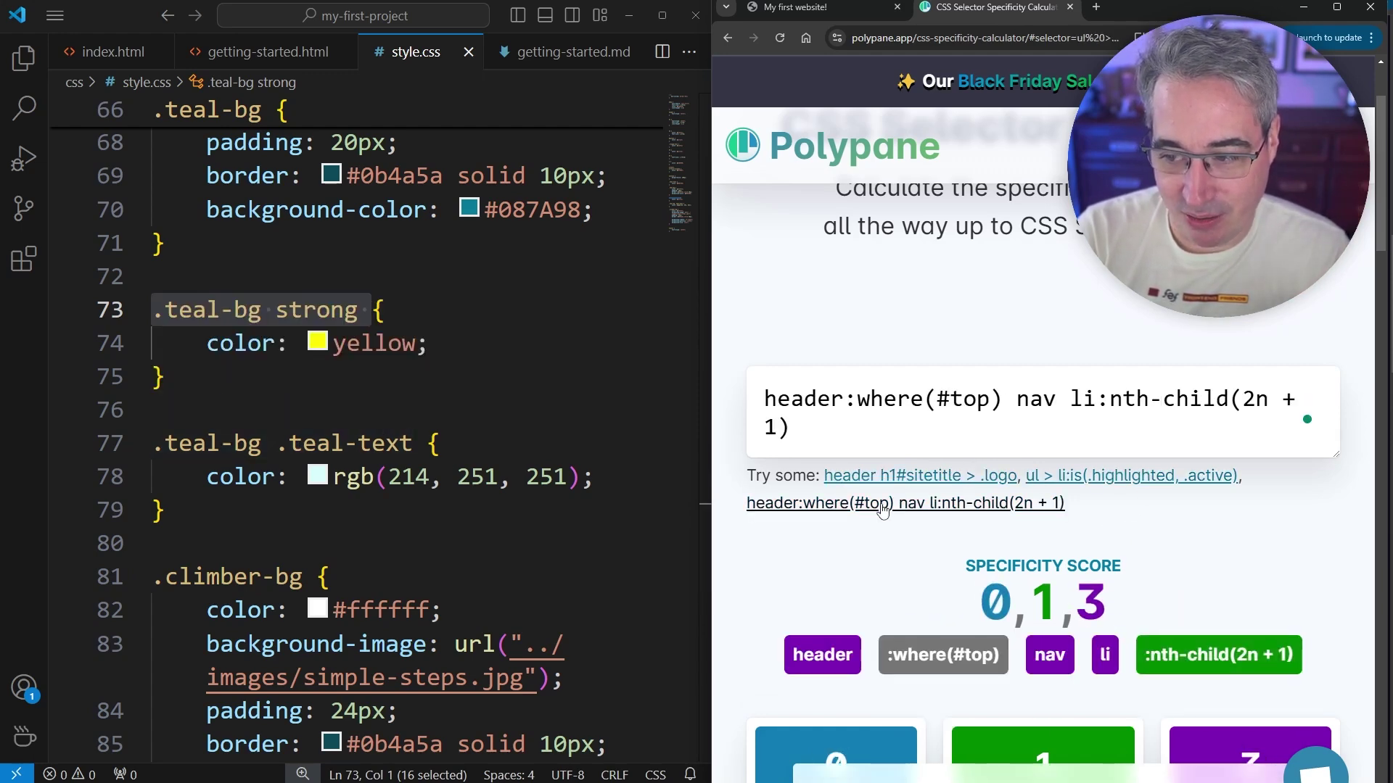
{"action": "triple_click", "coordinate": [867, 416]}
- Clear the calculator and score a:hover, copied from style.css, at 0,1,1
{"action": "key", "text": "BackSpace"}
{"action": "scroll", "coordinate": [431, 409], "scroll_direction": "up", "scroll_amount": 3}
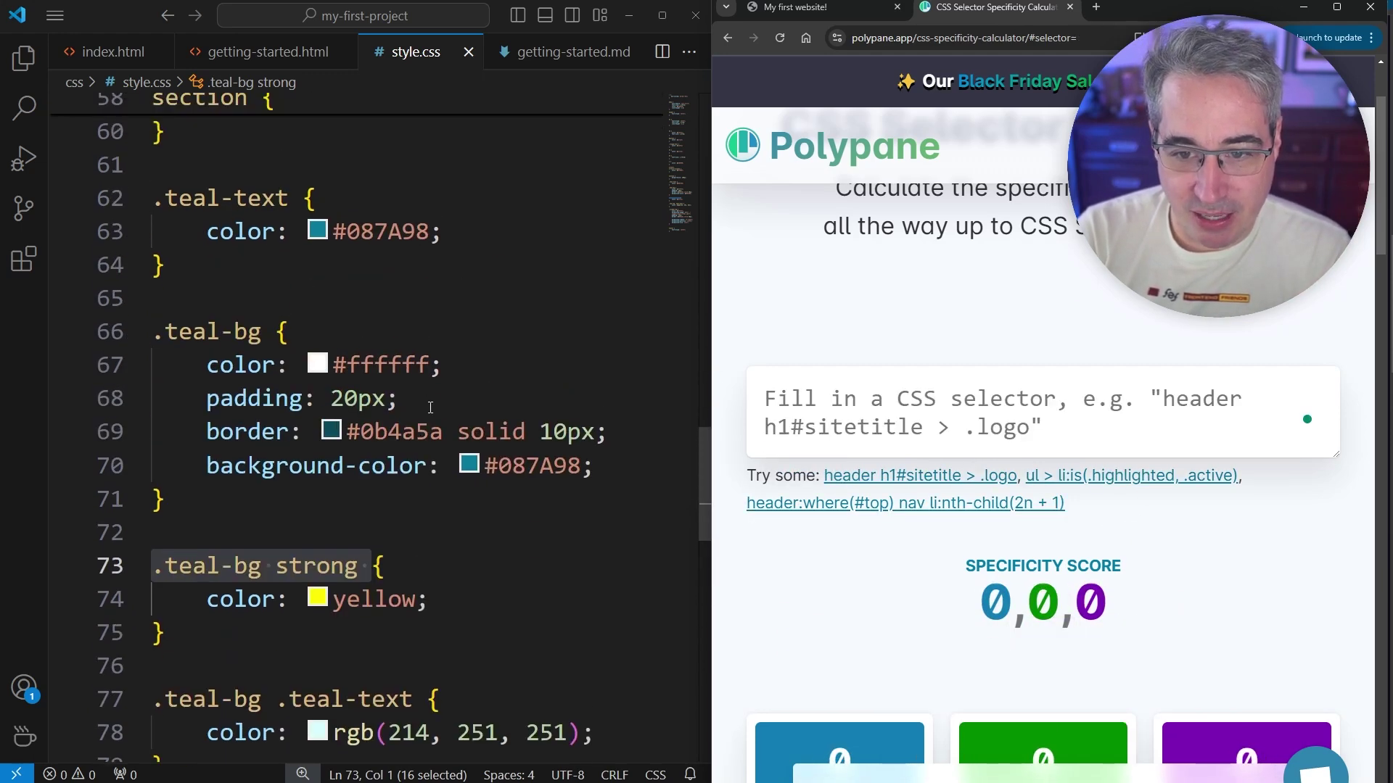
{"action": "scroll", "coordinate": [431, 409], "scroll_direction": "up", "scroll_amount": 1}
{"action": "scroll", "coordinate": [431, 410], "scroll_direction": "up", "scroll_amount": 2}
{"action": "scroll", "coordinate": [381, 449], "scroll_direction": "up", "scroll_amount": 2}
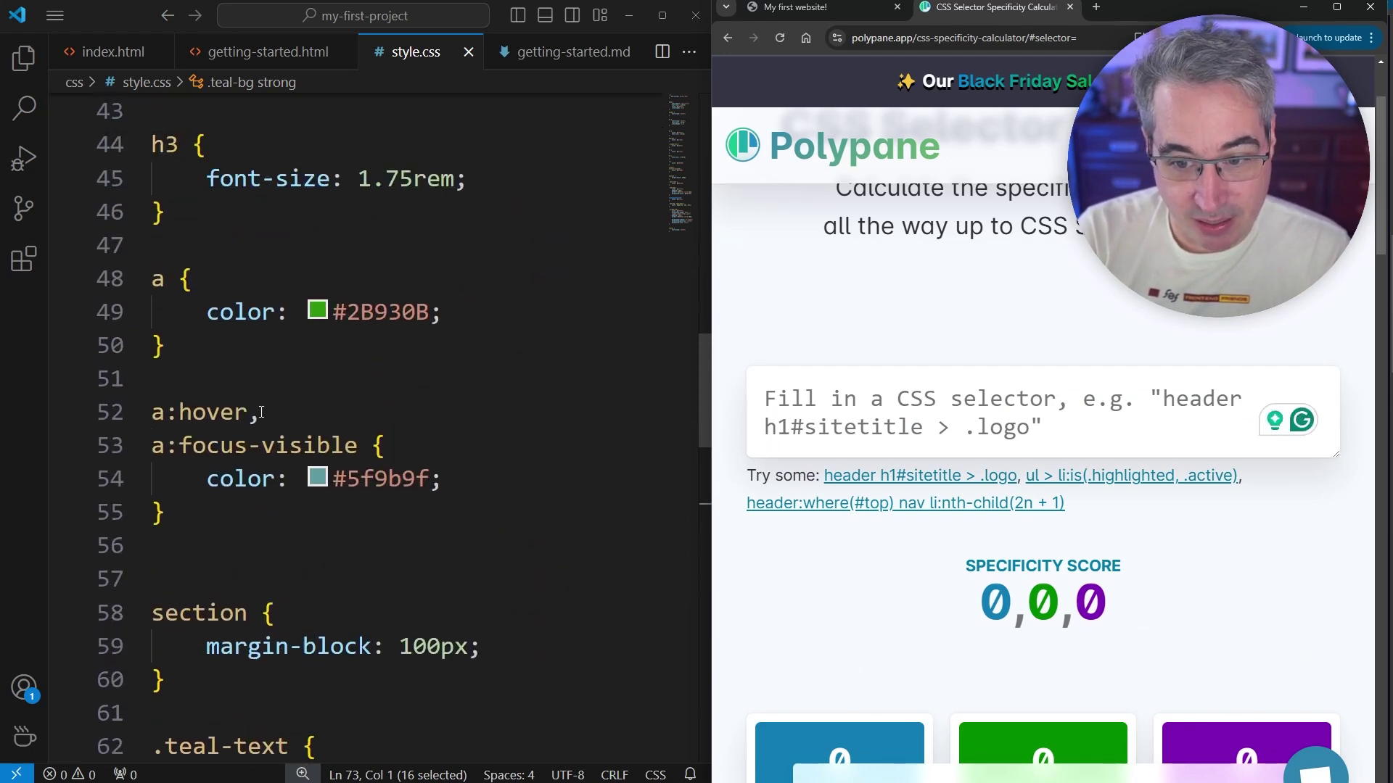
{"action": "left_click_drag", "start_coordinate": [256, 414], "coordinate": [152, 412]}
{"action": "key", "text": "ctrl+c"}
{"action": "left_click", "coordinate": [763, 407]}
{"action": "key", "text": "ctrl+v"}
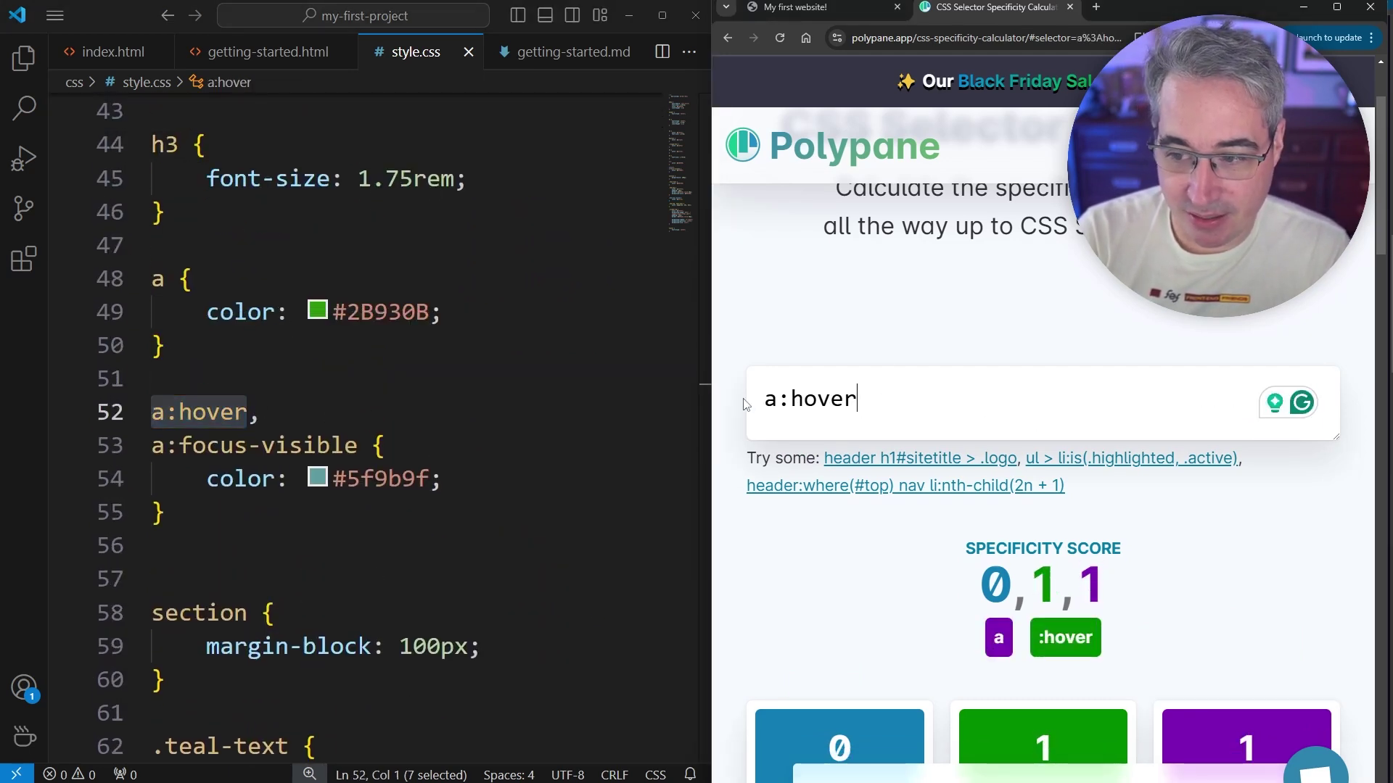
{"action": "left_click_drag", "start_coordinate": [1039, 637], "coordinate": [1093, 637]}
{"action": "scroll", "coordinate": [1094, 637], "scroll_direction": "down", "scroll_amount": 2}
{"action": "scroll", "coordinate": [1043, 552], "scroll_direction": "up", "scroll_amount": 1}
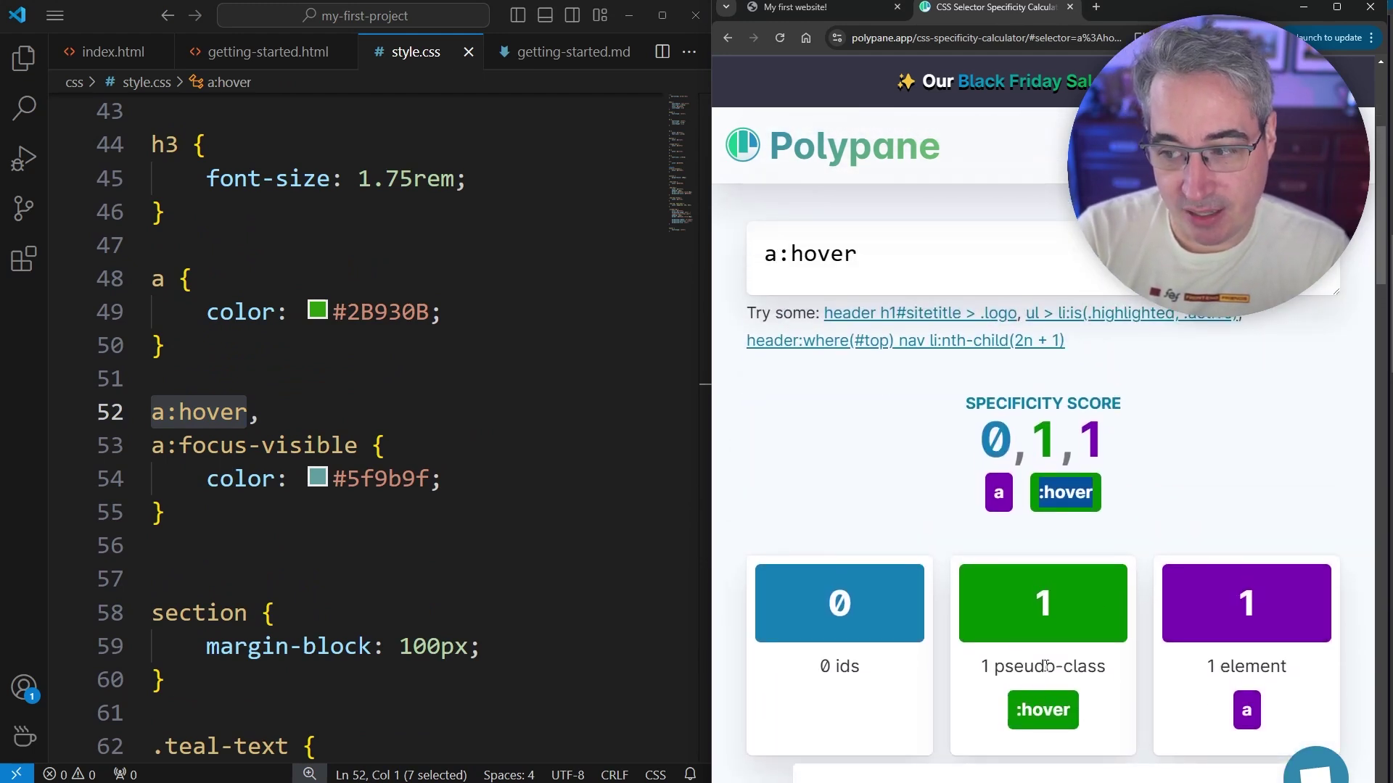
{"action": "left_click", "coordinate": [1147, 420]}
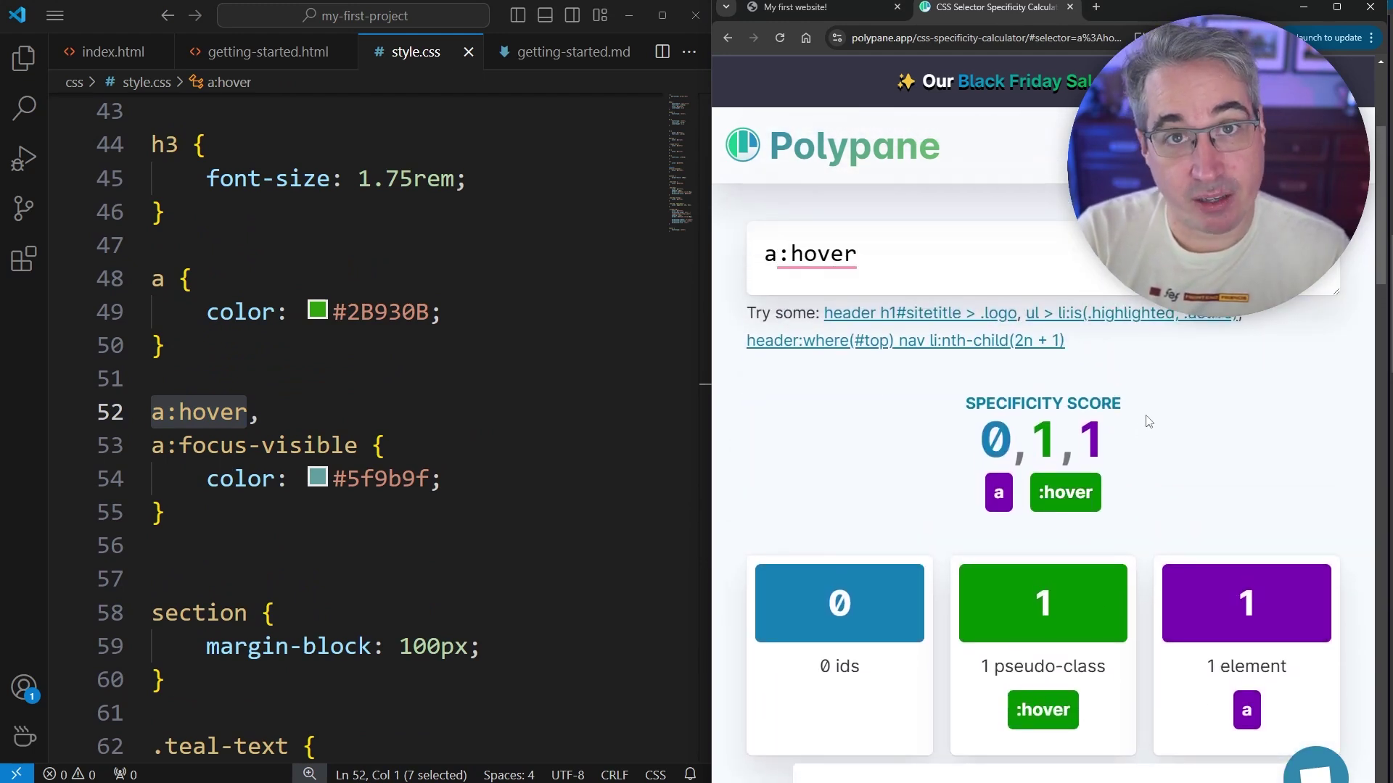
- Copy a:focus-visible from style.css into the calculator, replacing a:hover, and check its 0,1,1 score
{"action": "left_click", "coordinate": [248, 479]}
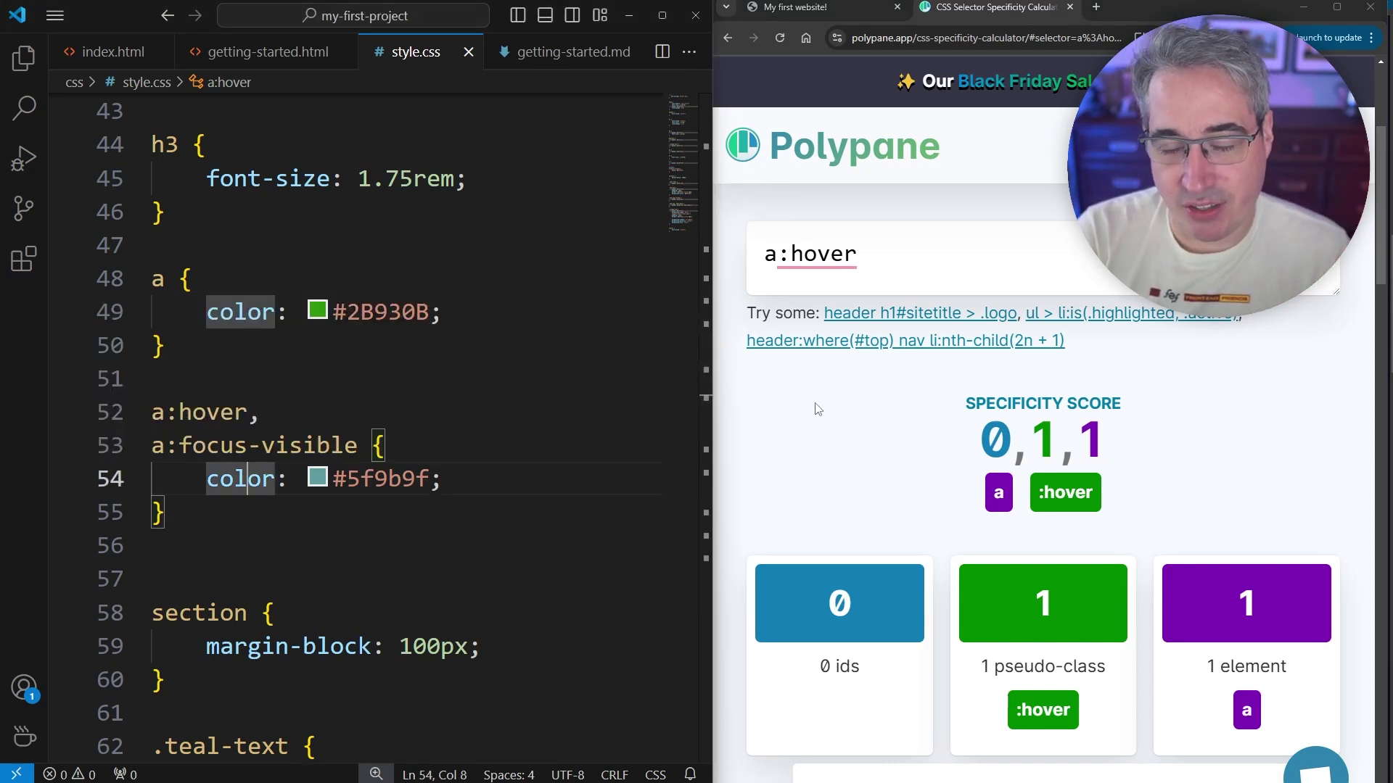
{"action": "left_click", "coordinate": [589, 413]}
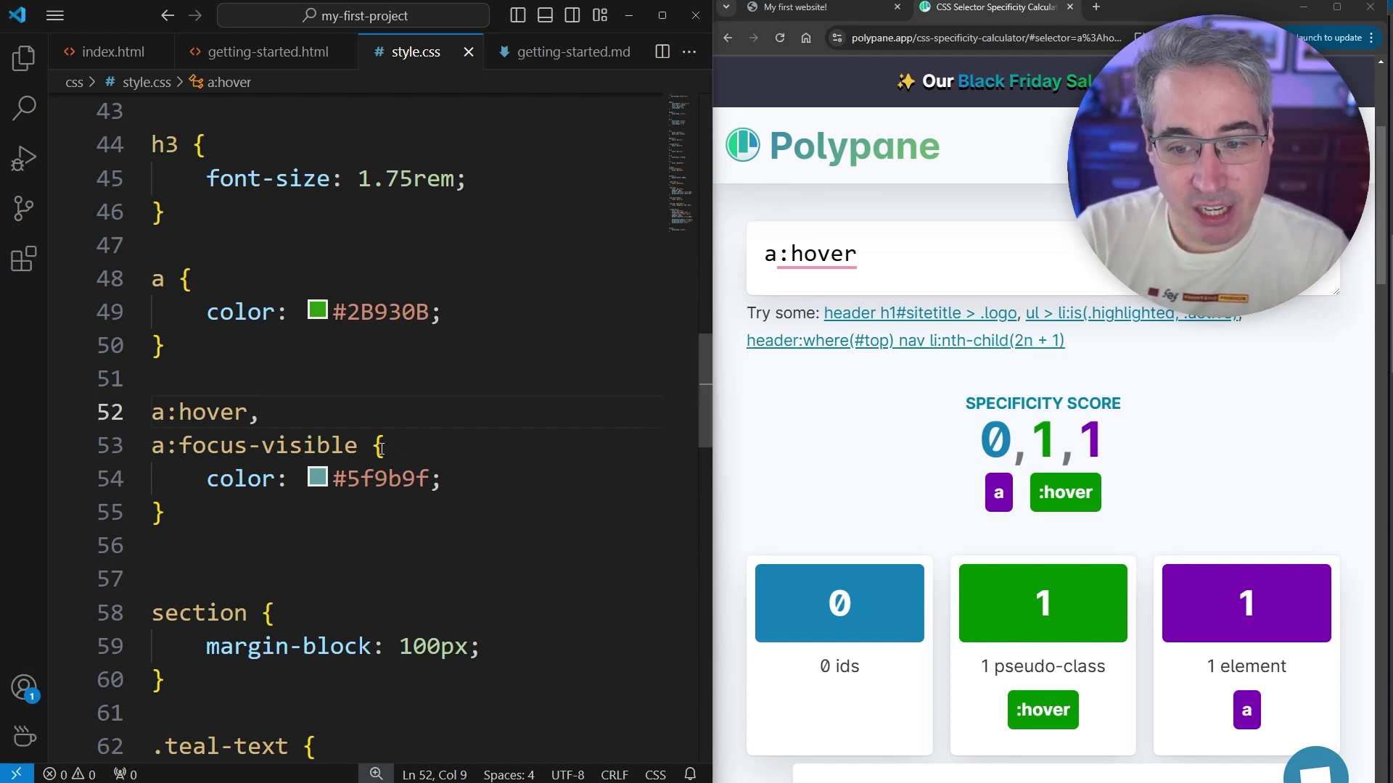
{"action": "left_click_drag", "start_coordinate": [371, 446], "coordinate": [151, 447]}
{"action": "key", "text": "ctrl+c"}
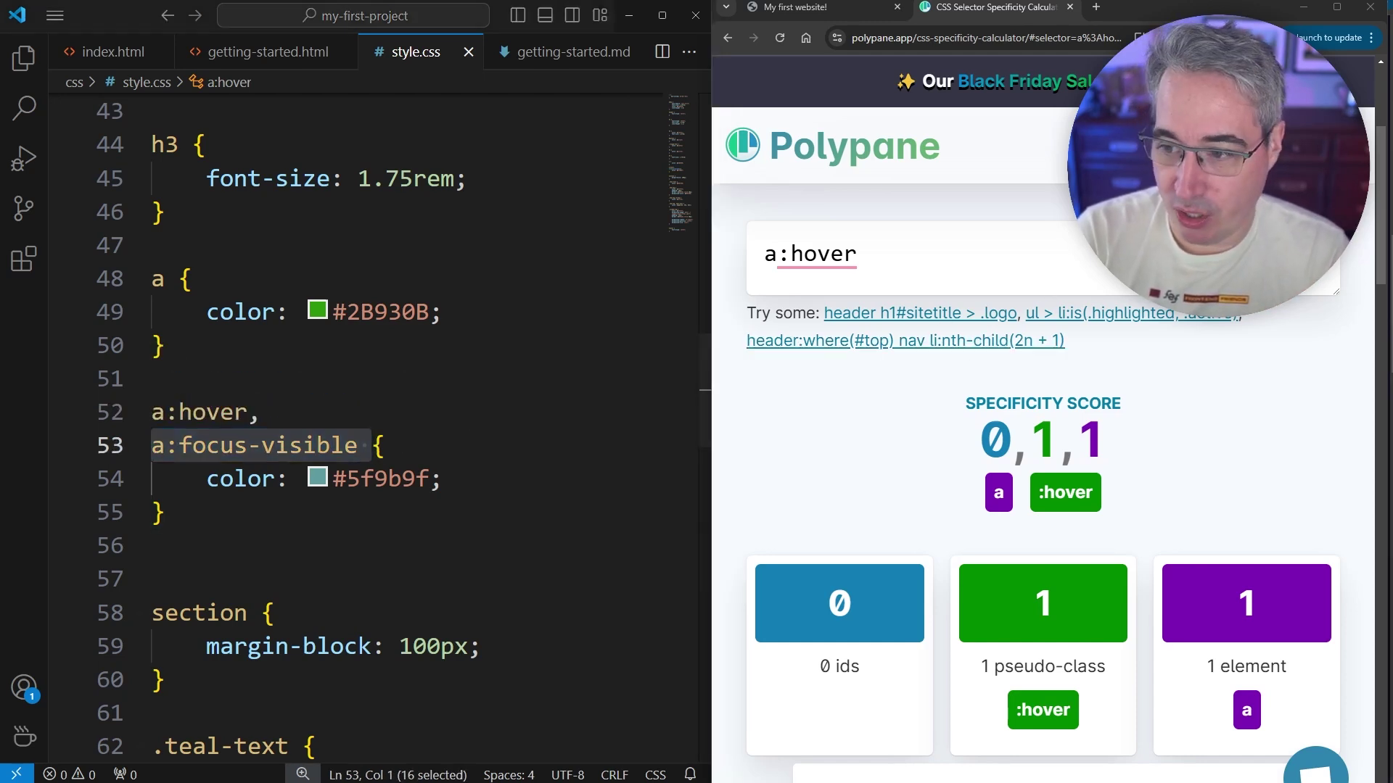
{"action": "triple_click", "coordinate": [976, 253]}
{"action": "key", "text": "ctrl+v"}
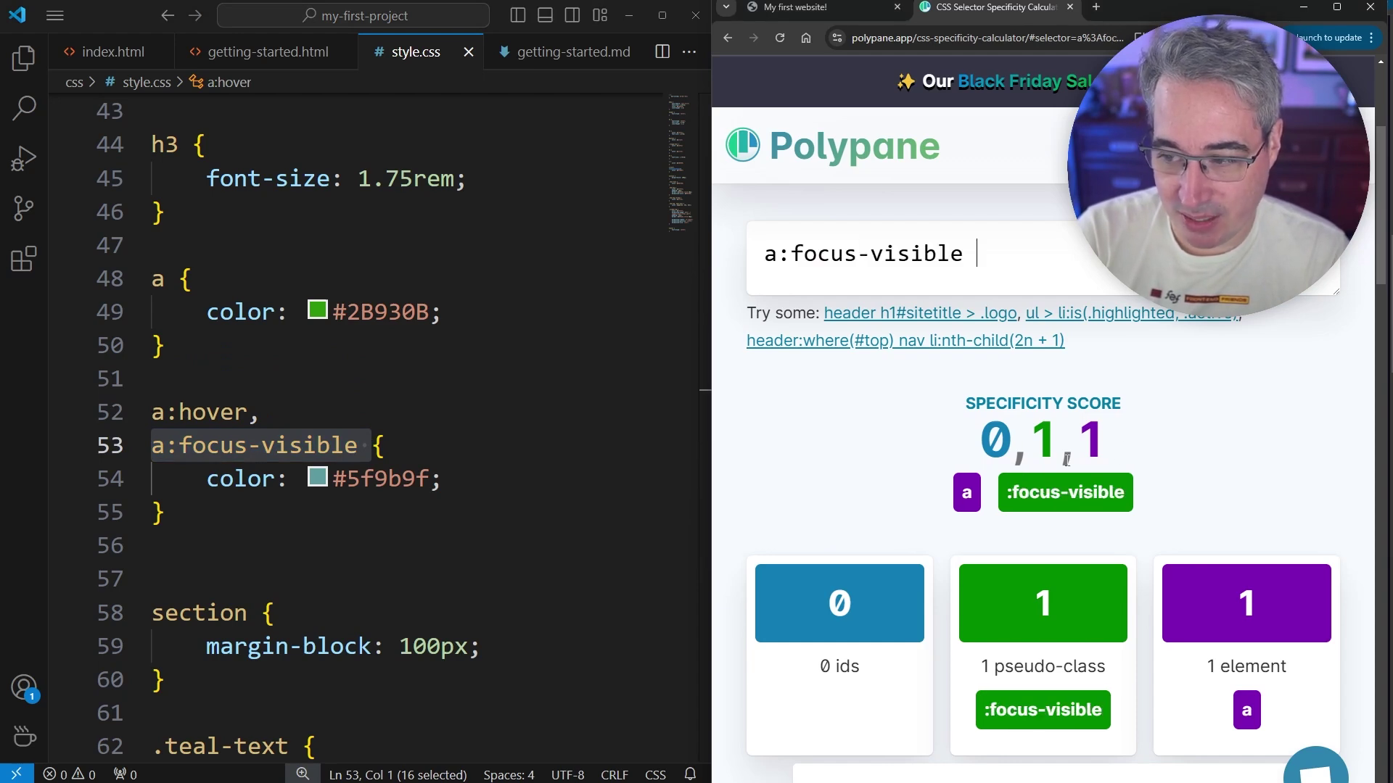
{"action": "left_click_drag", "start_coordinate": [1010, 666], "coordinate": [1075, 666]}
{"action": "left_click", "coordinate": [967, 643]}
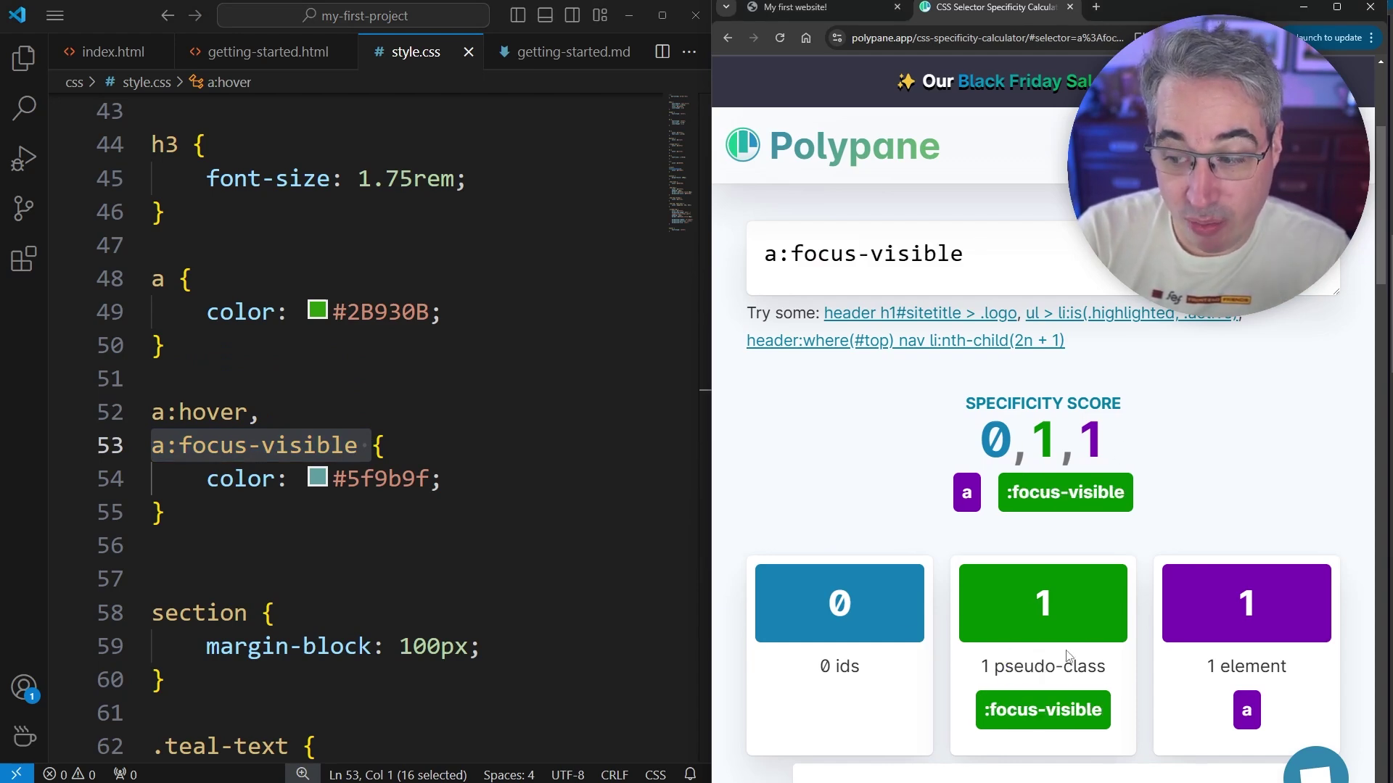